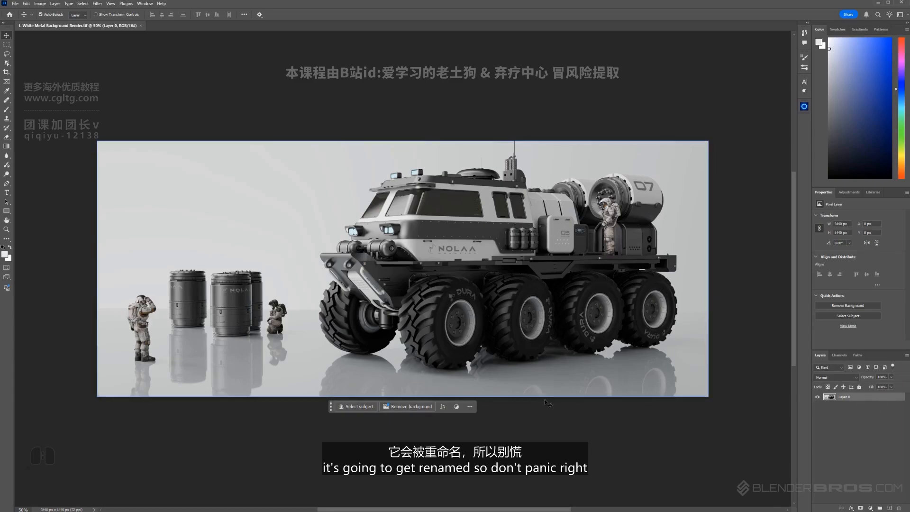
Step: Rename the layer to "1. White Metal Background Render", copying the name from the source file in File Explorer
left_click(332, 511)
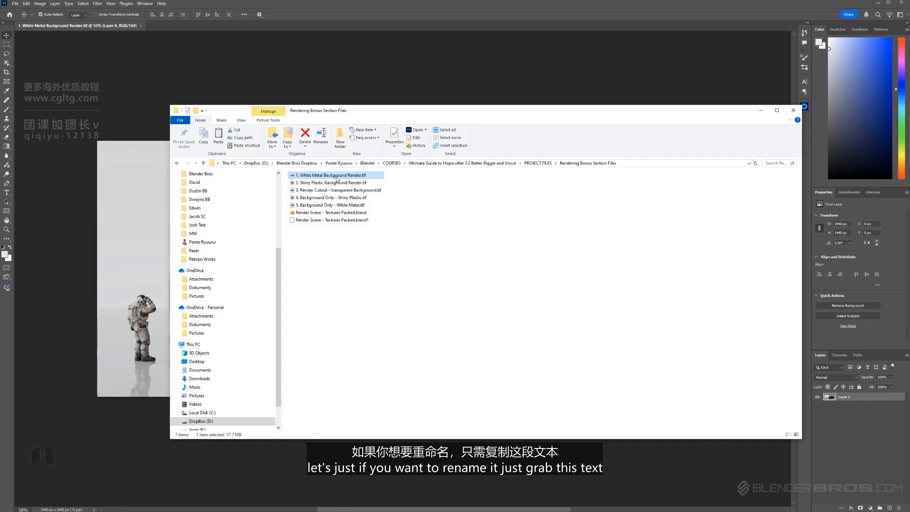
left_click(337, 179)
key("ctrl+c")
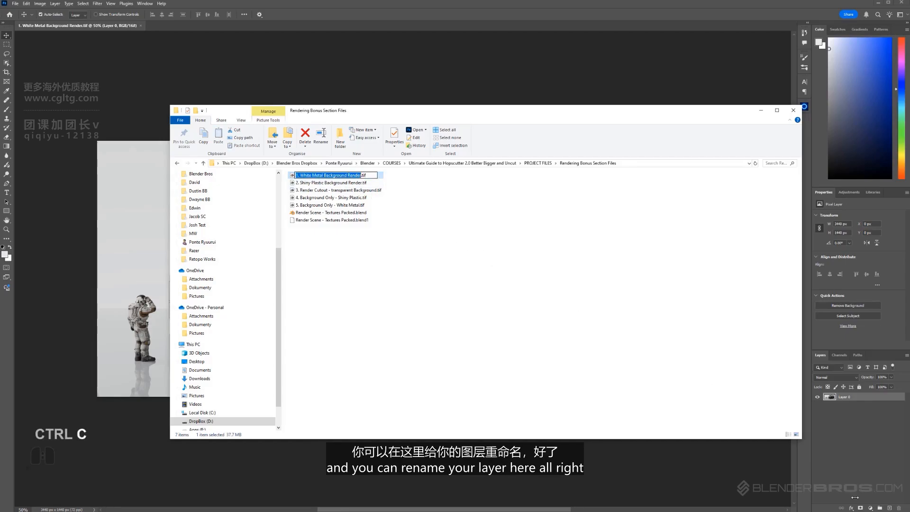
double_click(844, 396)
key("ctrl+v")
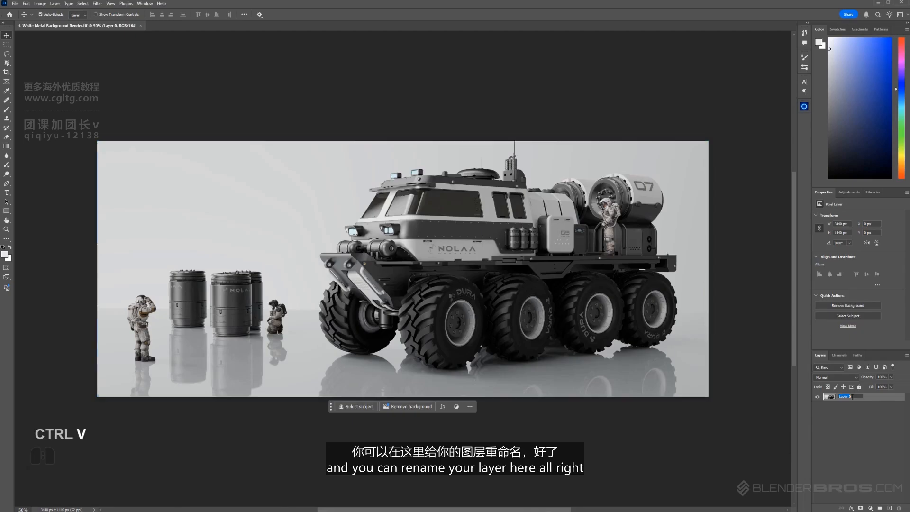
left_click(845, 444)
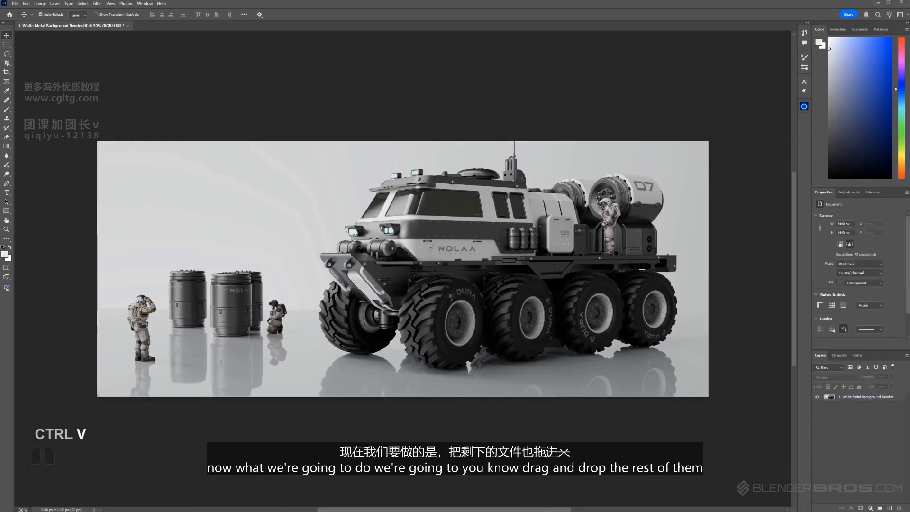
Step: Place the four remaining TIF renders, numbered 2 to 5 in the Rendering Bonus Section Files folder, into the document as layers
key("alt+Tab")
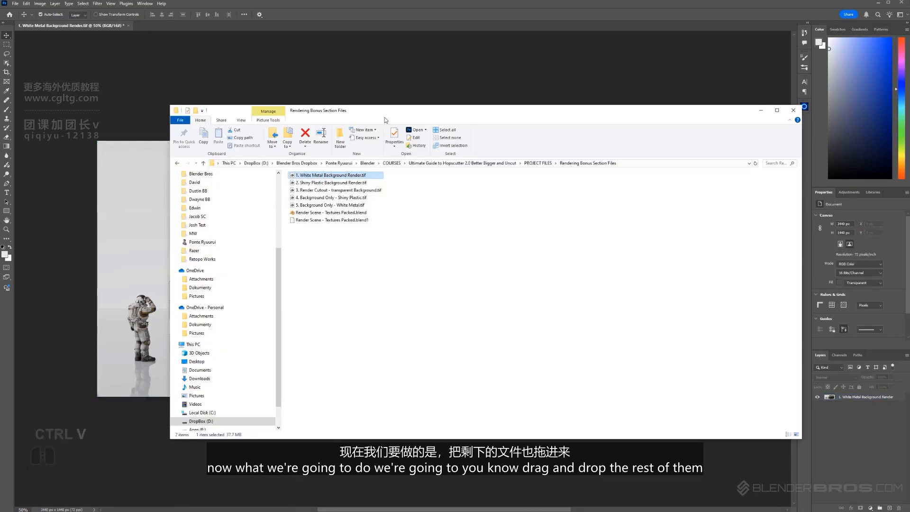
left_click(327, 182)
left_click(319, 206, "shift")
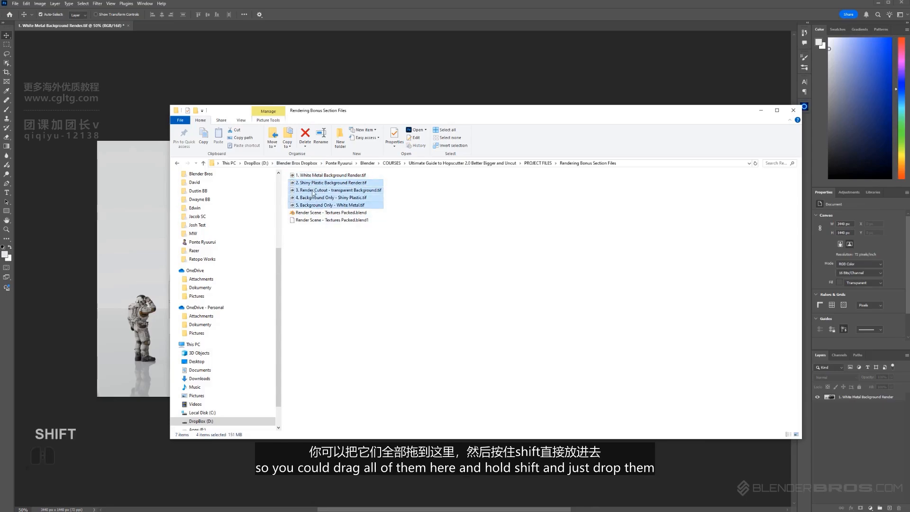
left_click_drag(315, 197, 129, 257)
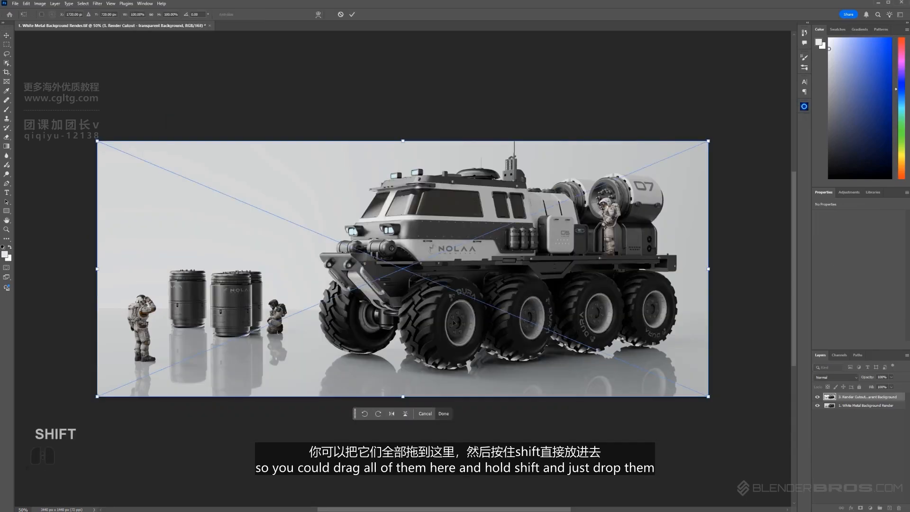
key("Return")
key("Return")
key("Return")
key("Return")
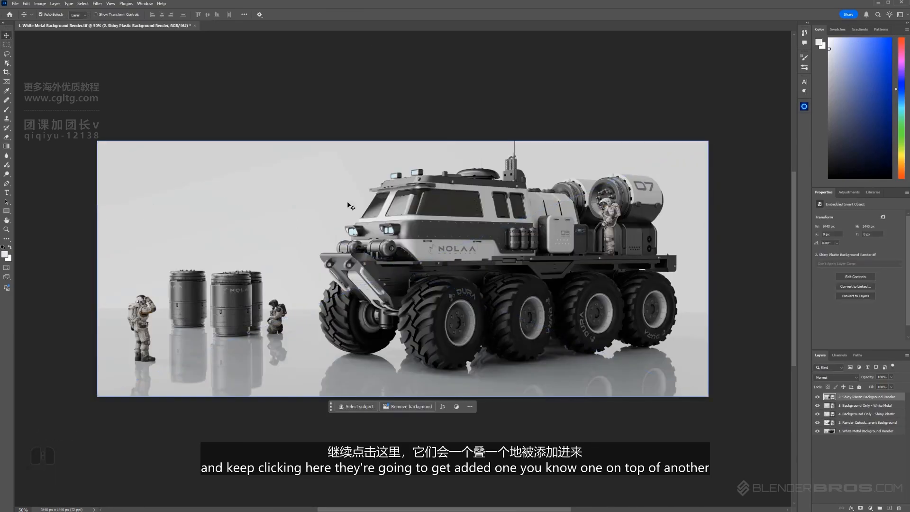
Step: Hide the four placed layers, leaving only the White Metal Background Render visible, and fit the image to the window
left_click(853, 404)
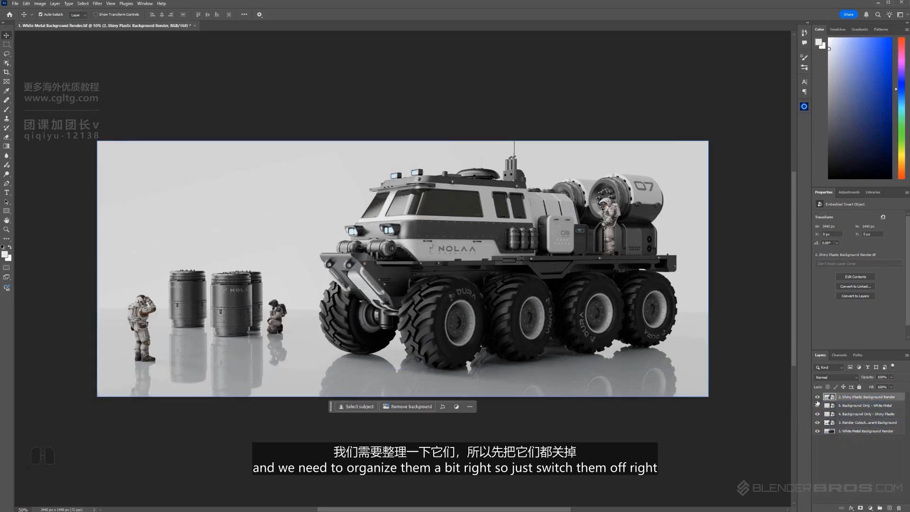
left_click(817, 422)
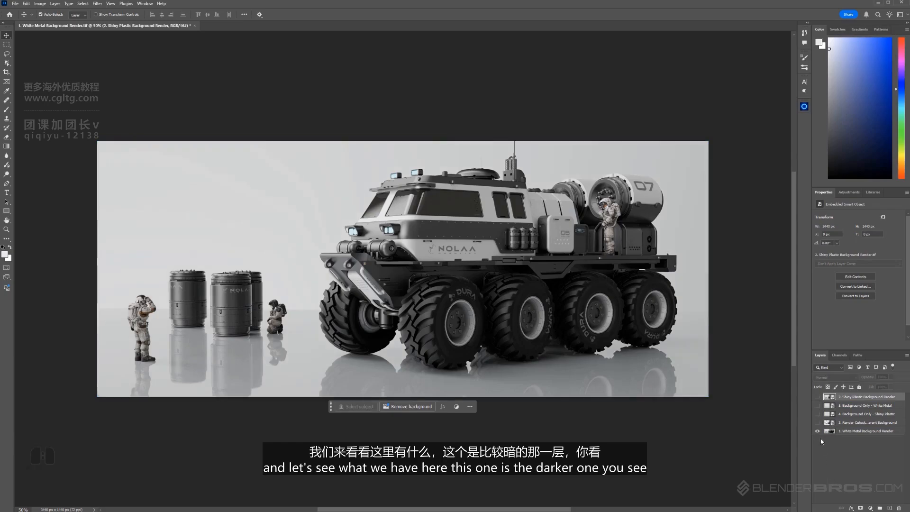
scroll(427, 249, "down", 2)
left_click_drag(407, 244, 417, 246)
scroll(419, 250, "up", 1)
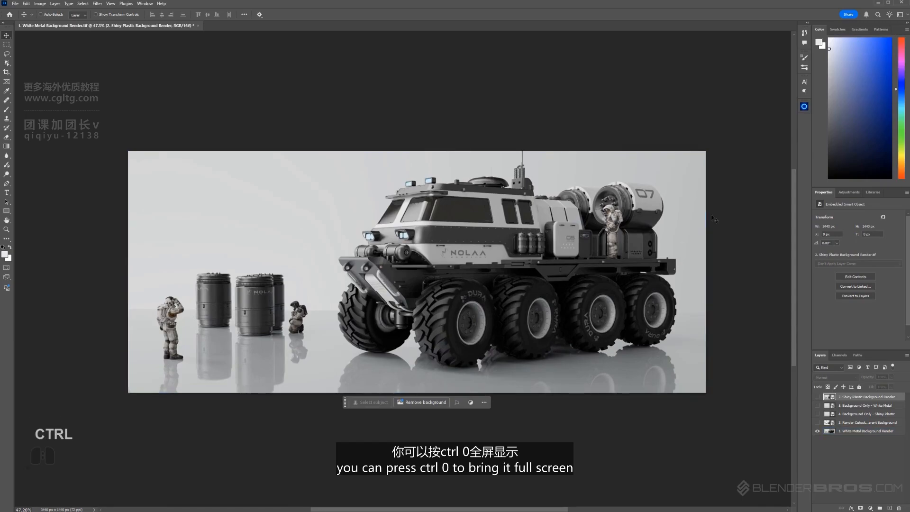
key("ctrl+0")
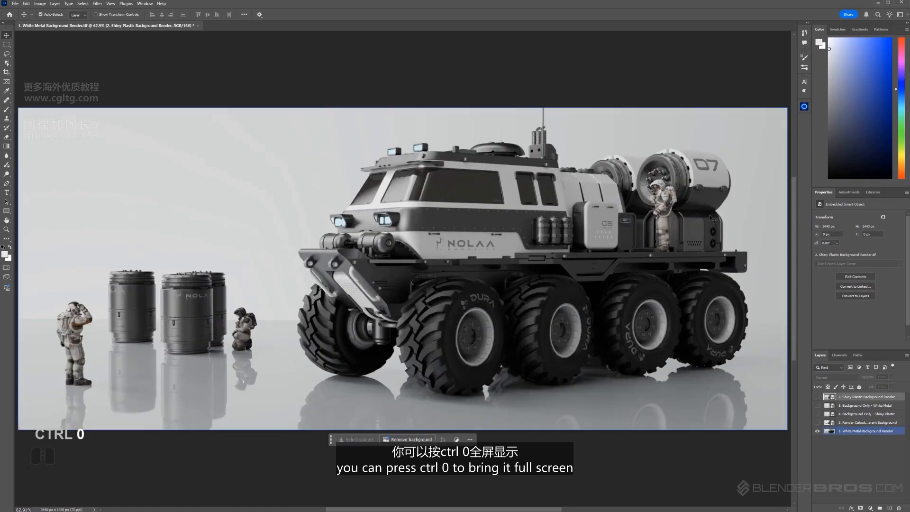
left_click_drag(30, 469, 30, 476)
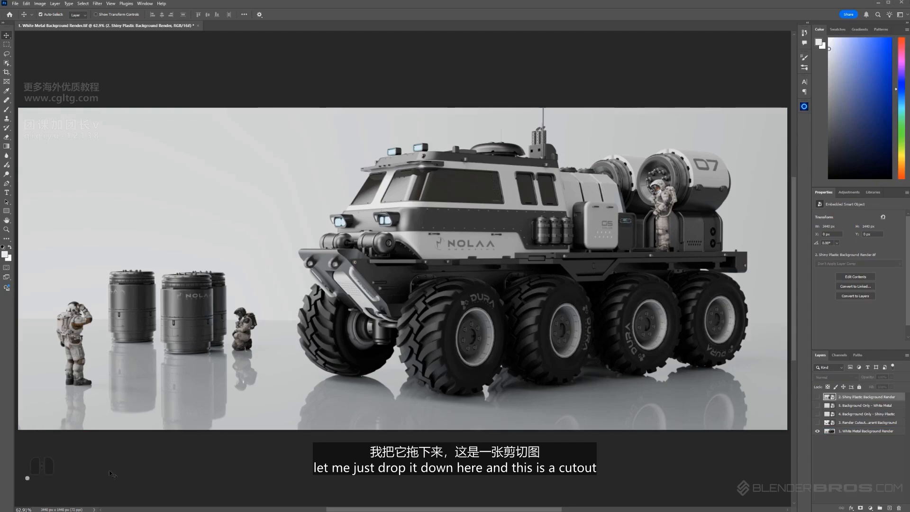
Step: Show the Shiny Plastic Background Render layer and move it directly above the White Metal Background Render layer
left_click(817, 423)
left_click(817, 423)
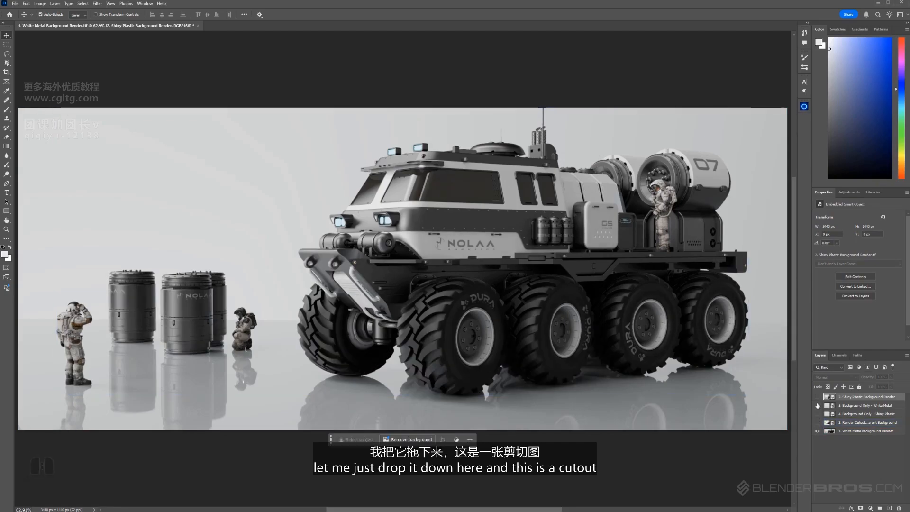
left_click(817, 398)
left_click(818, 398)
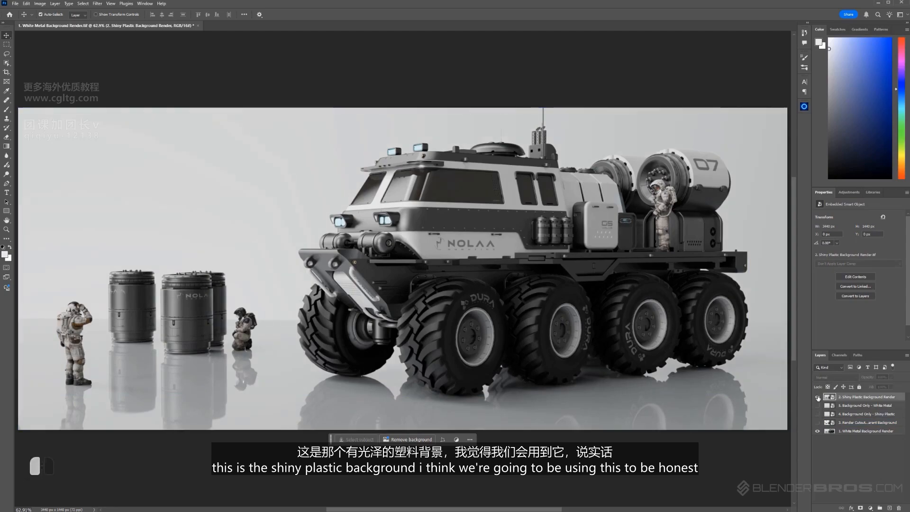
left_click(817, 398)
left_click_drag(835, 397, 844, 430)
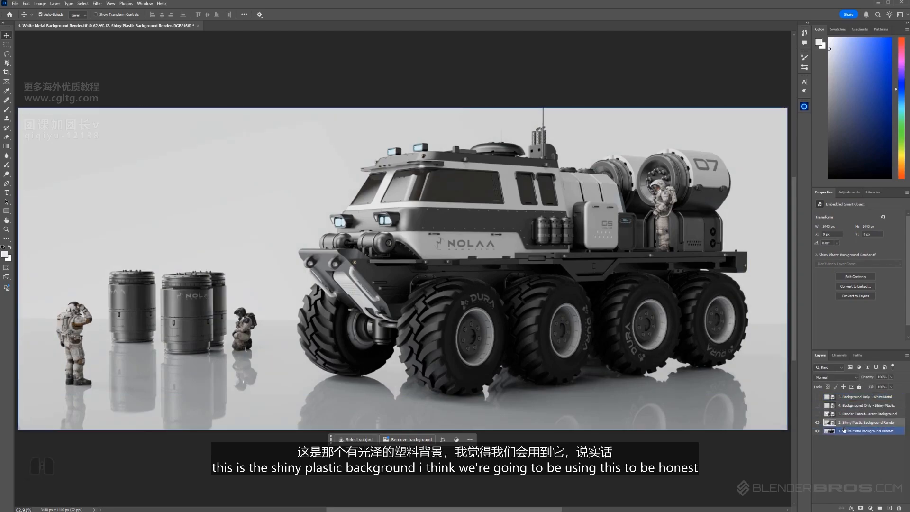
Step: Preview the White Metal and Shiny Plastic background-only layers one at a time, leaving both hidden
left_click(818, 399)
left_click(817, 400)
left_click(818, 406)
left_click(820, 407)
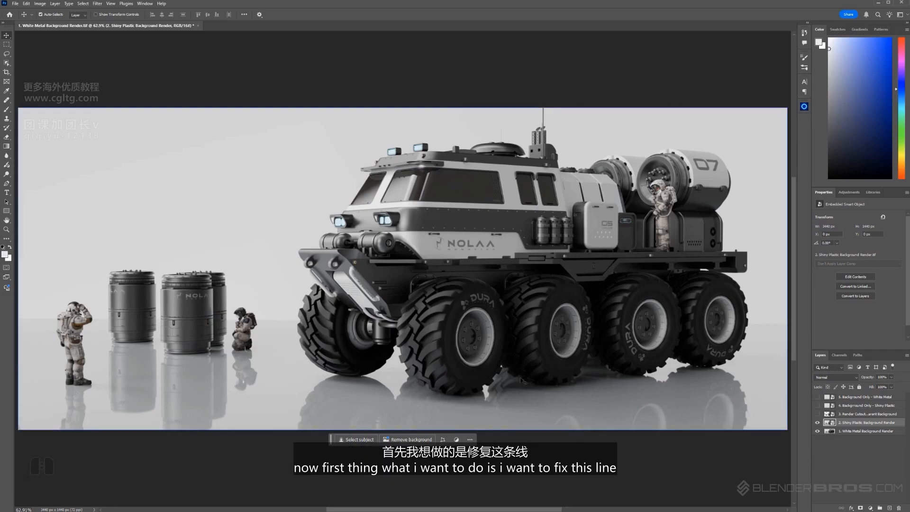
Step: Load the hidden render cutout layer's outline as a selection and invert it to select the background
left_click(818, 414)
left_click(818, 415)
left_click(818, 414)
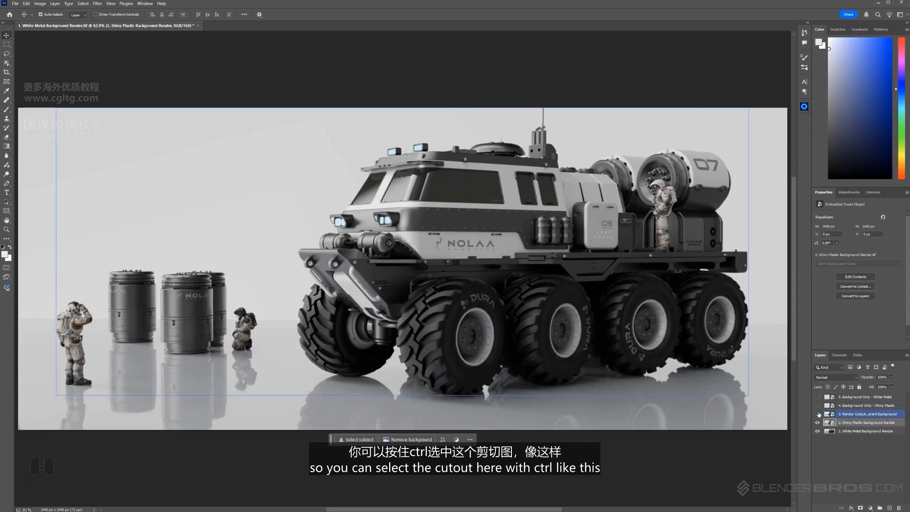
left_click(827, 414, "ctrl")
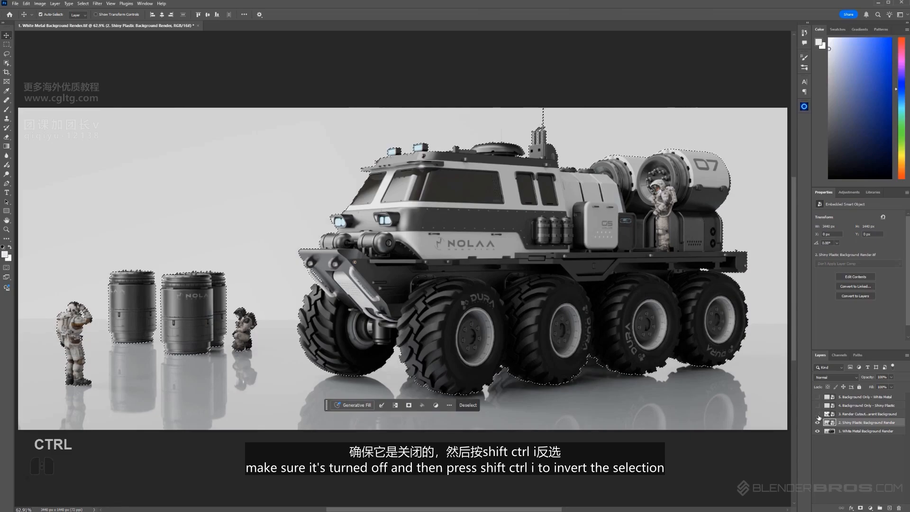
left_click(818, 415)
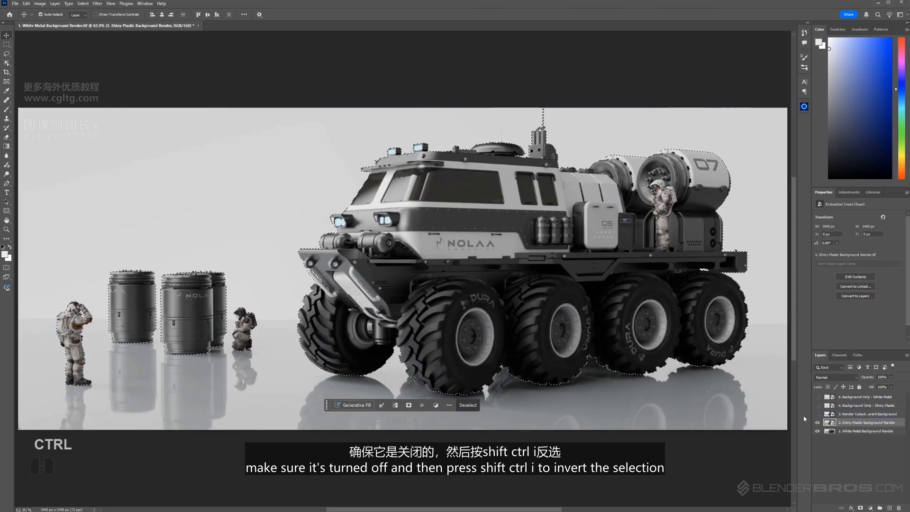
key("ctrl+shift+i")
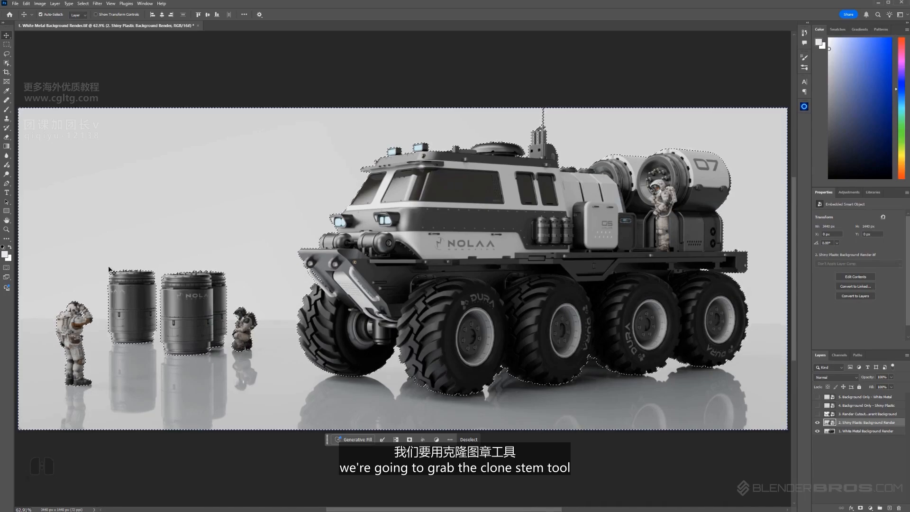
Step: On a new layer above the Shiny Plastic render, paint over the background line with a soft, 0% hardness Clone Stamp, and deselect
key("s")
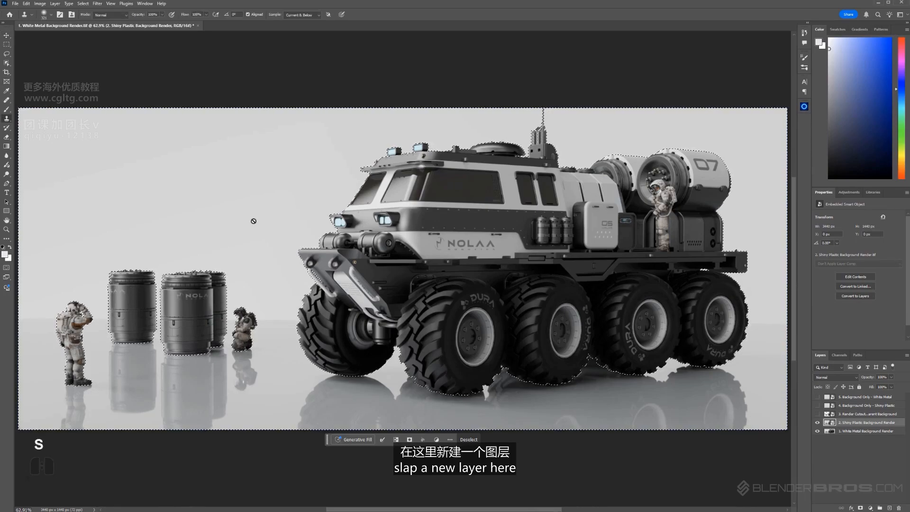
left_click(889, 508)
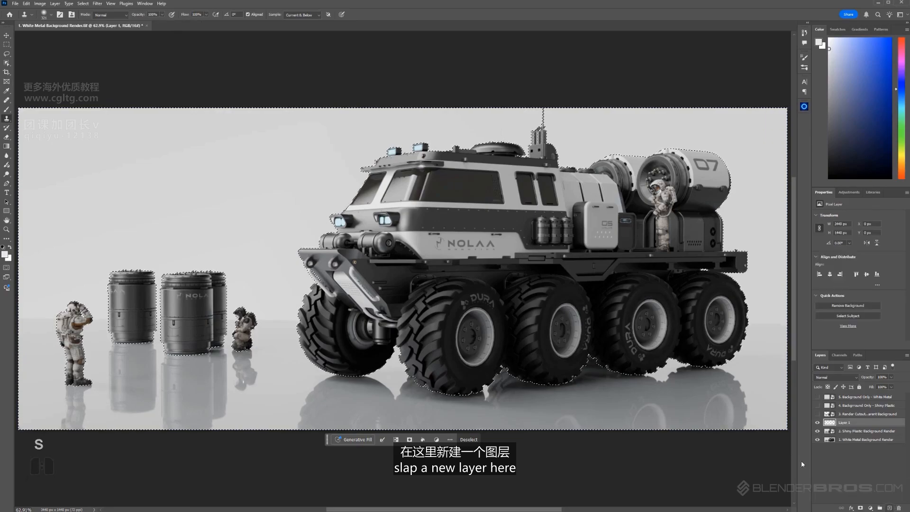
right_click(205, 191, "alt")
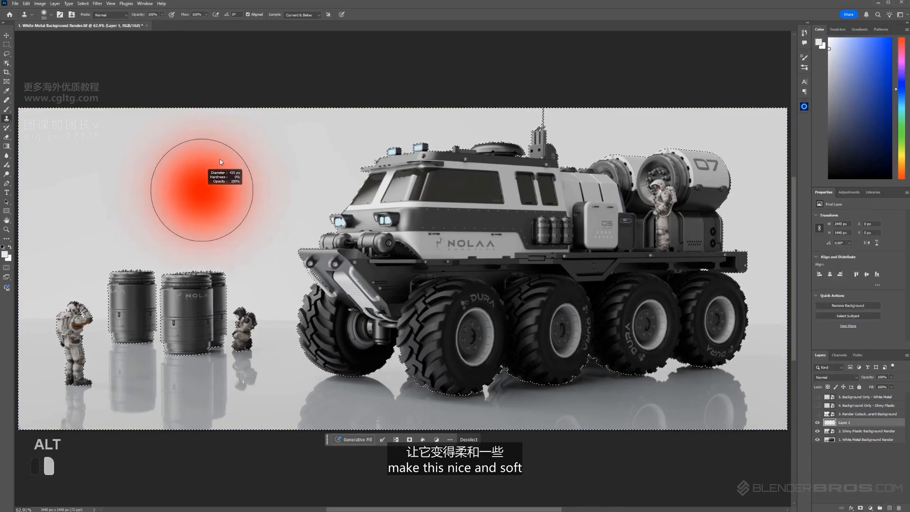
left_click_drag(220, 162, 216, 157)
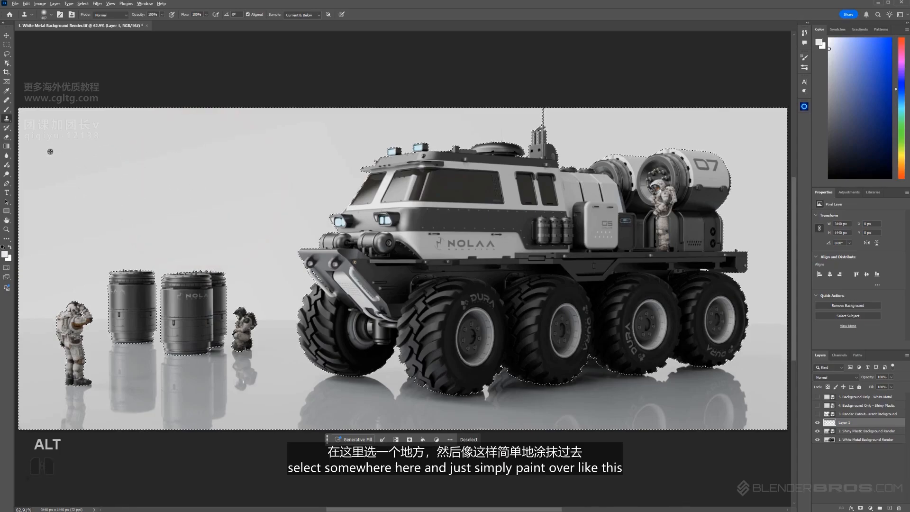
left_click(26, 152, "alt")
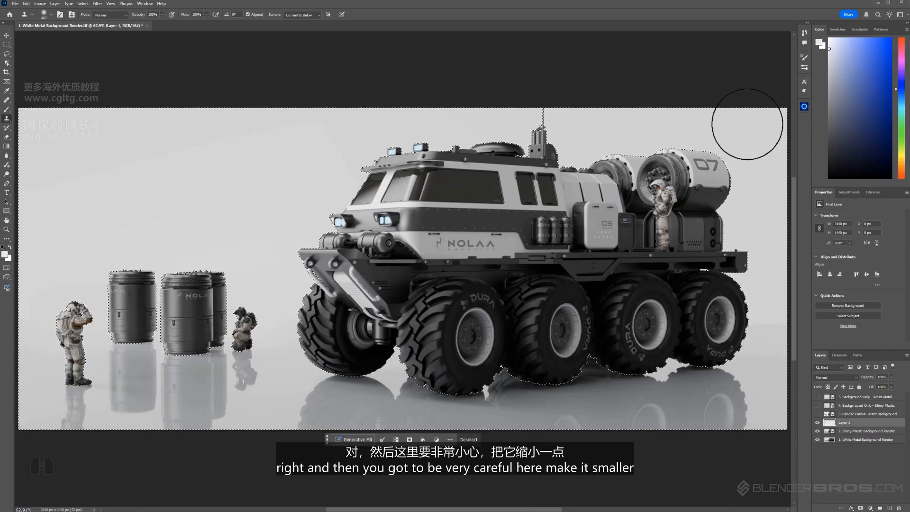
left_click_drag(746, 138, 717, 134)
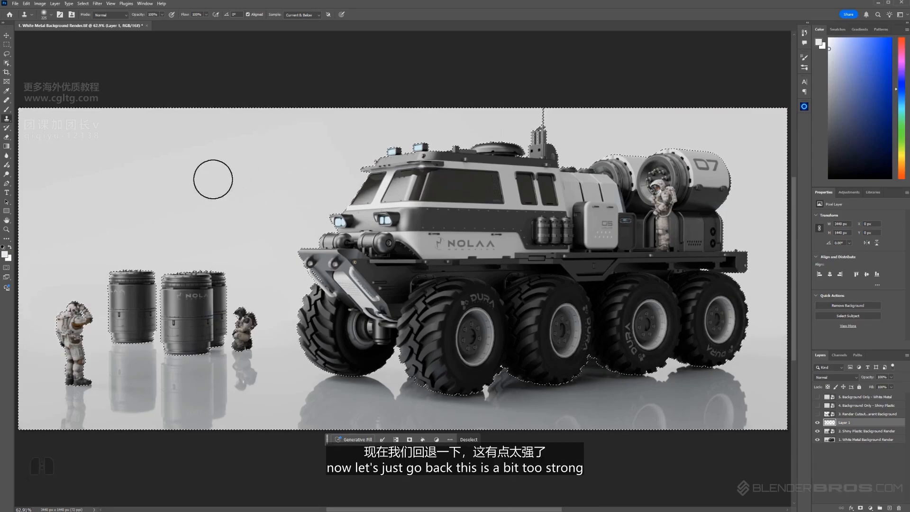
key("ctrl+d")
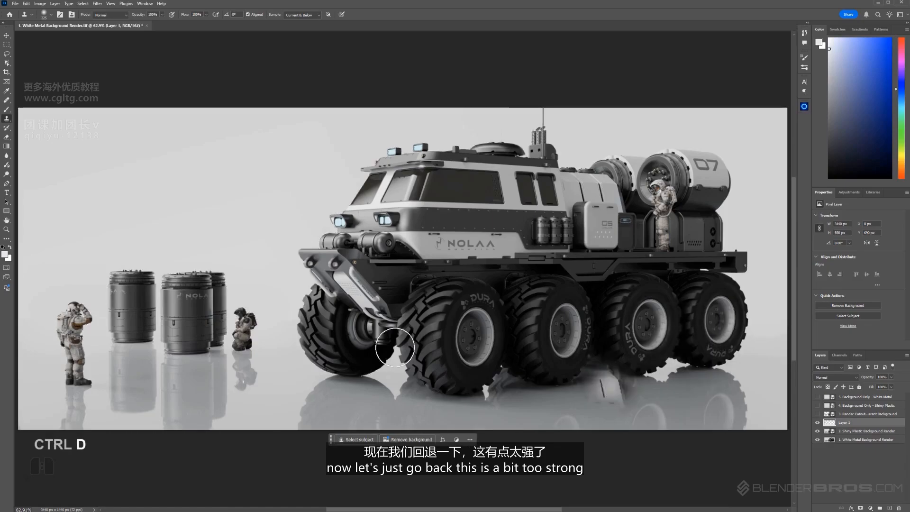
Step: Toggle the cloned layer's visibility to compare the floor shadows and reflections with and without the retouching
left_click(817, 423)
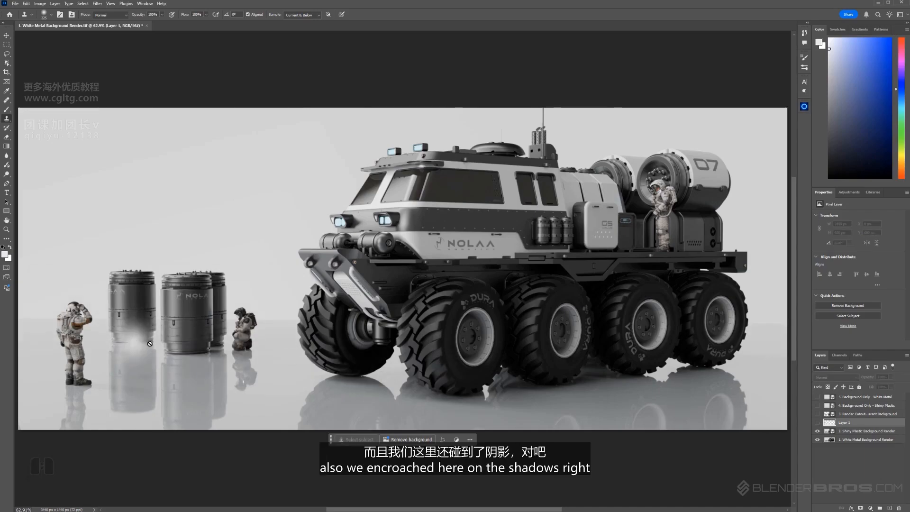
key("m")
left_click(817, 423)
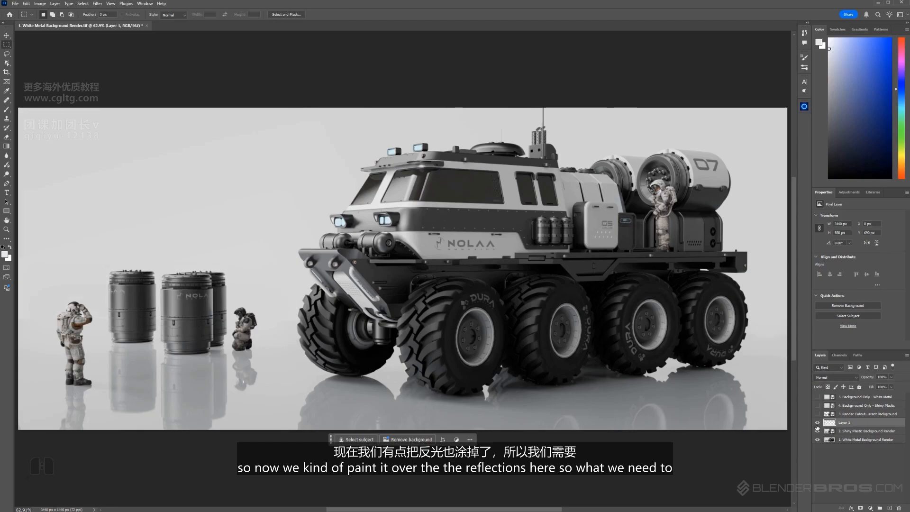
left_click(817, 422)
left_click(816, 422)
left_click(817, 422)
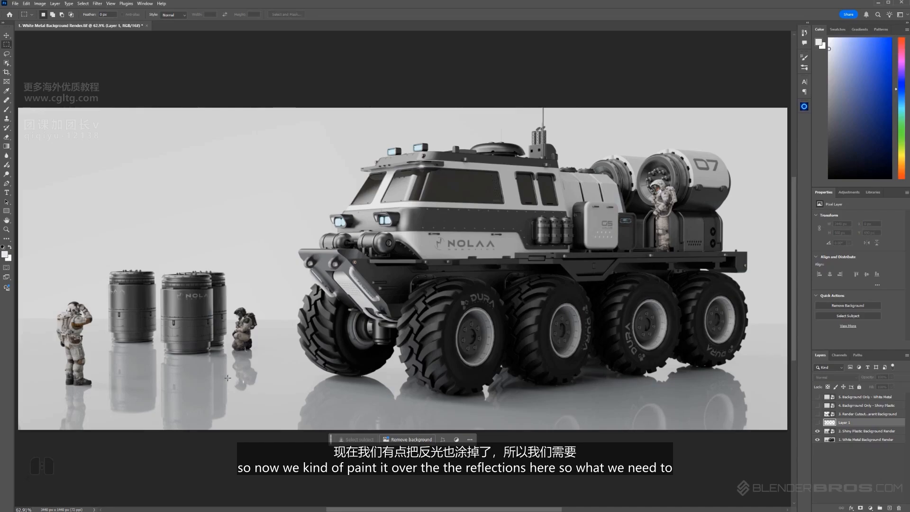
left_click(817, 422)
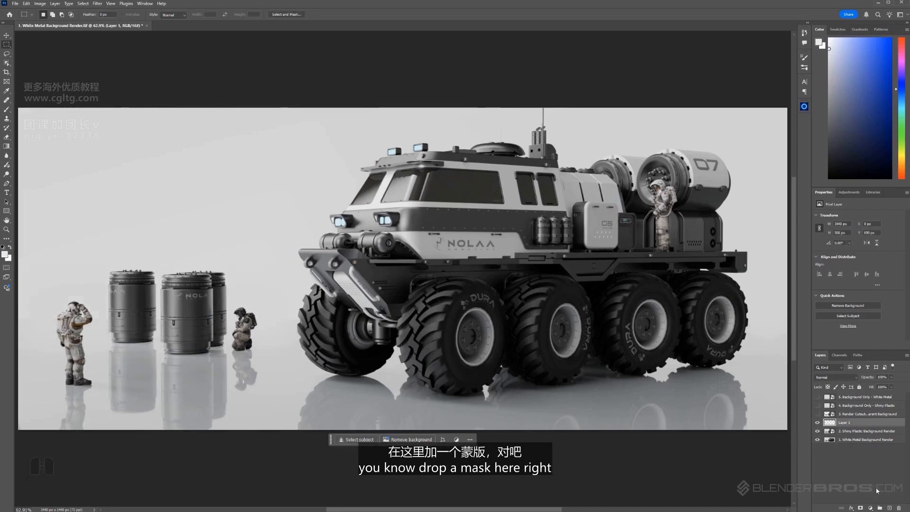
Step: Add a white layer mask to the cloned layer and choose a soft round brush with 0% hardness and black as foreground
left_click(860, 508)
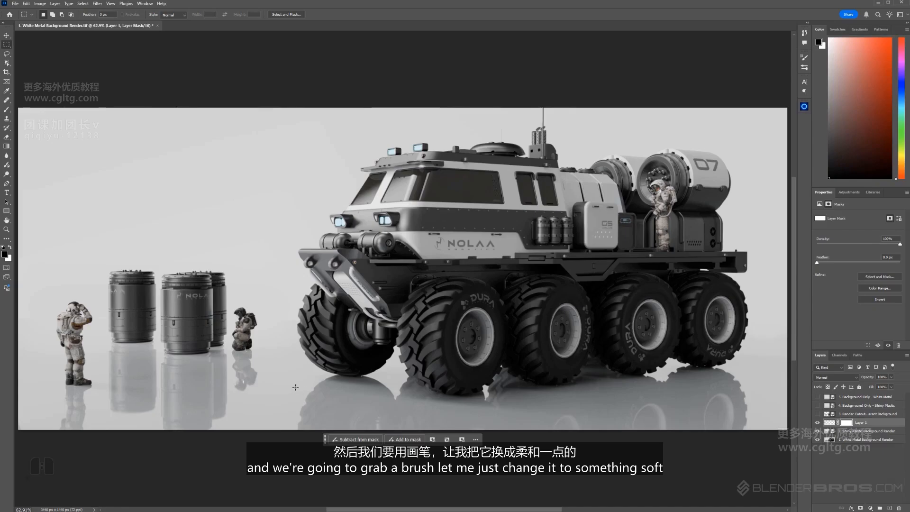
key("b")
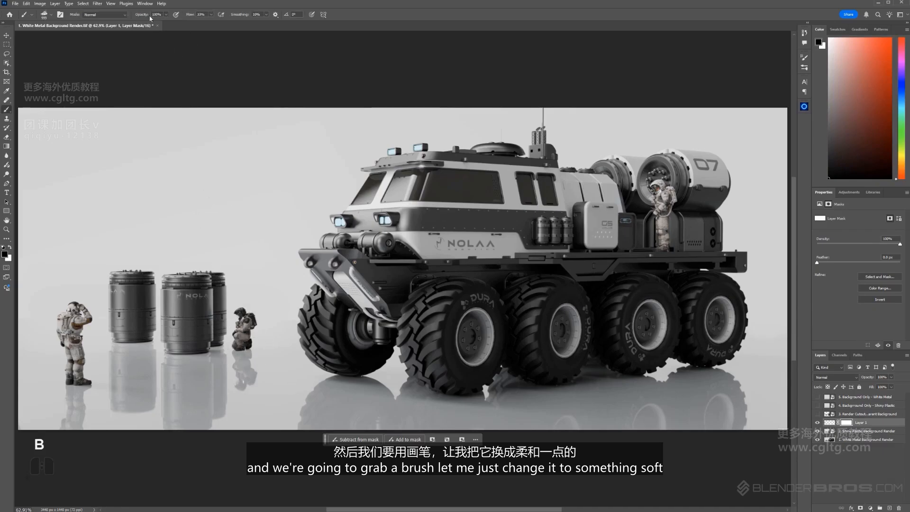
left_click(61, 16)
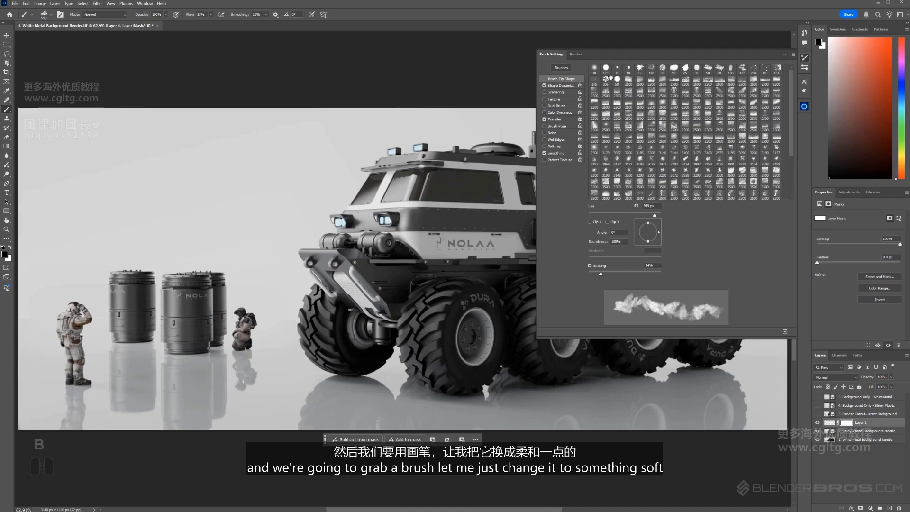
left_click(605, 68)
left_click(606, 68)
left_click(595, 69)
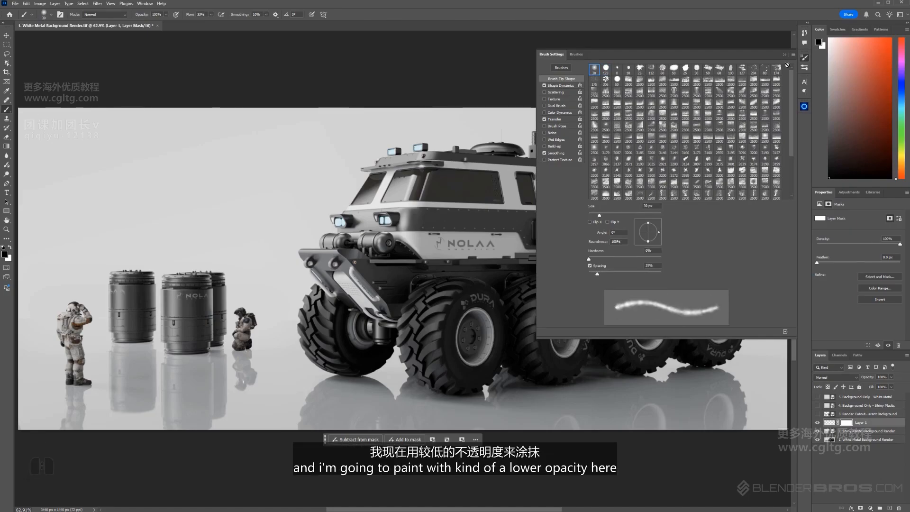
left_click(783, 56)
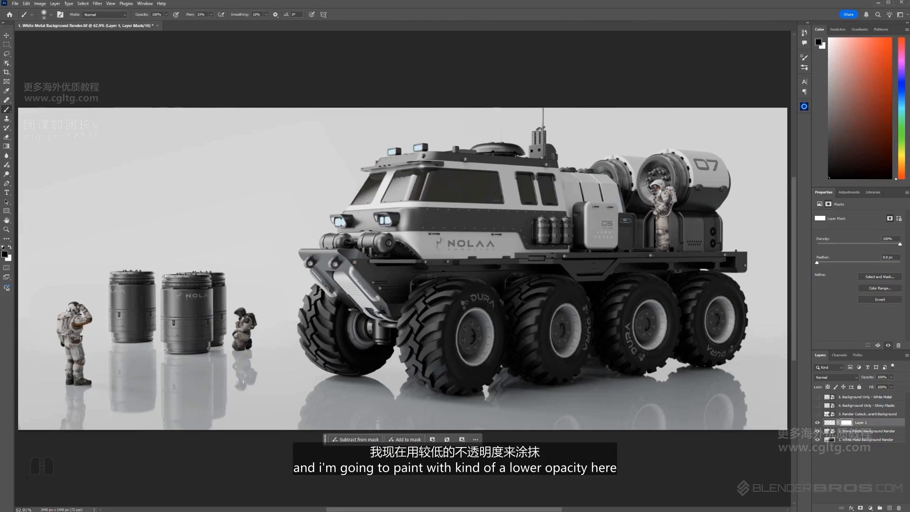
Step: Paint black on the cloned layer's mask over the floor below the barrels, kneeling astronaut and vehicle to bring back their reflections
left_click_drag(263, 332, 315, 332)
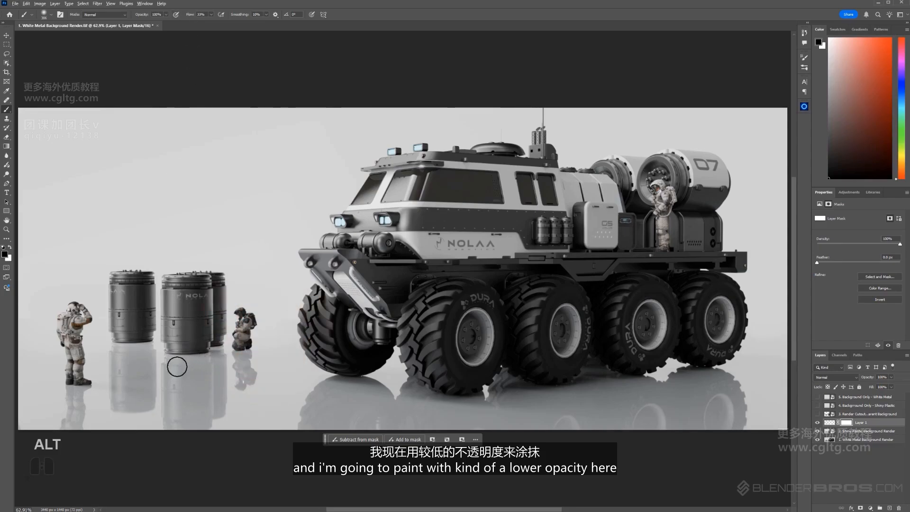
scroll(154, 368, "up", 5)
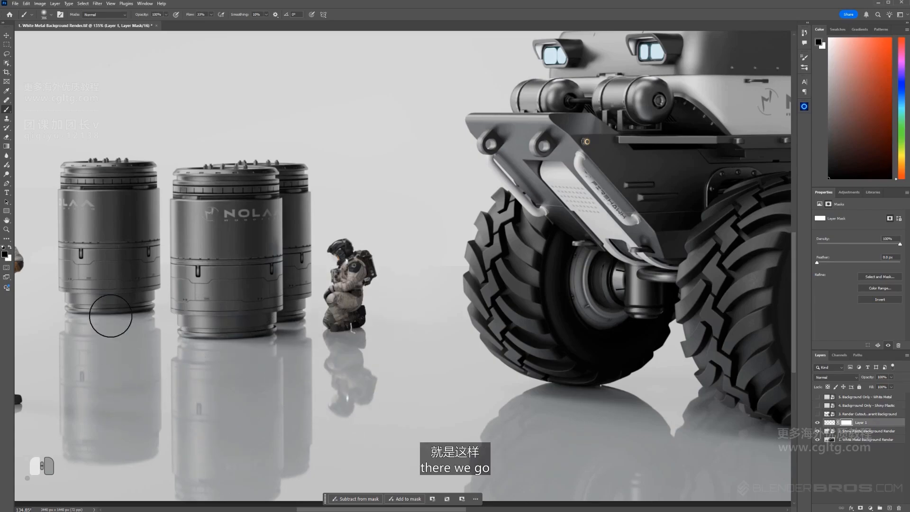
scroll(145, 364, "down", 1)
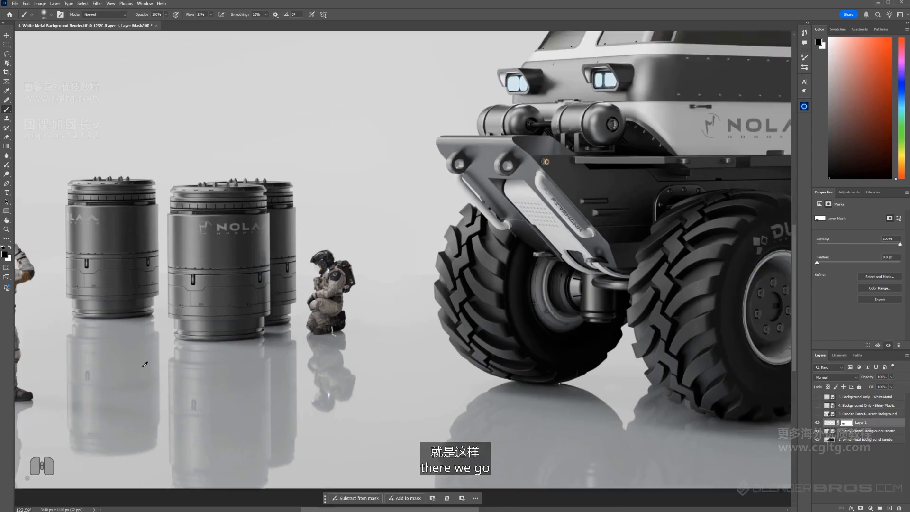
scroll(144, 363, "down", 3)
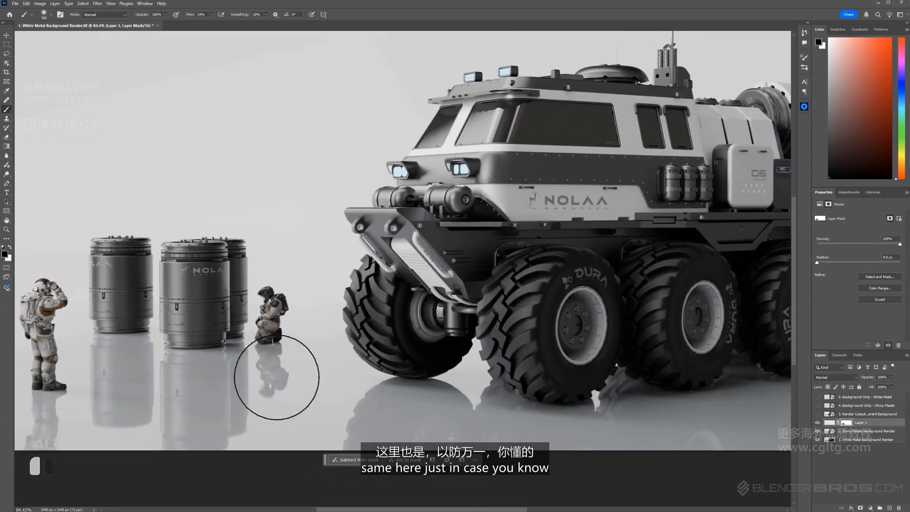
left_click_drag(416, 381, 189, 369)
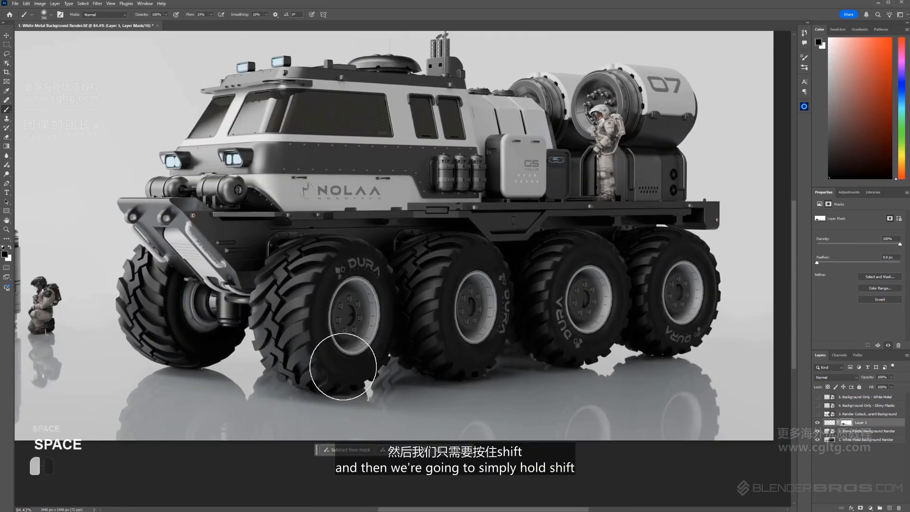
scroll(343, 366, "down", 3)
left_click_drag(304, 284, 368, 281)
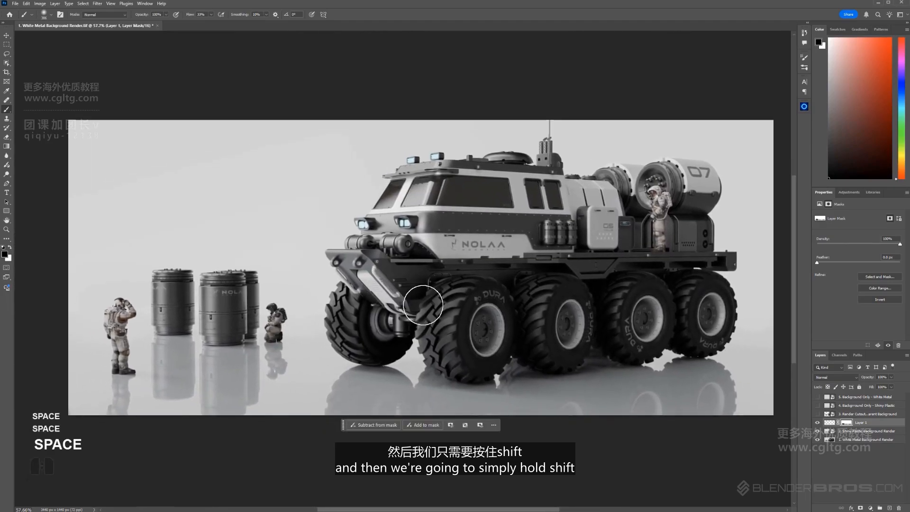
Step: Switch the cloned layer's mask off and on, and toggle the layer's visibility to compare the reflections
left_click(842, 424, "shift")
left_click(842, 424, "shift")
left_click(843, 424, "shift")
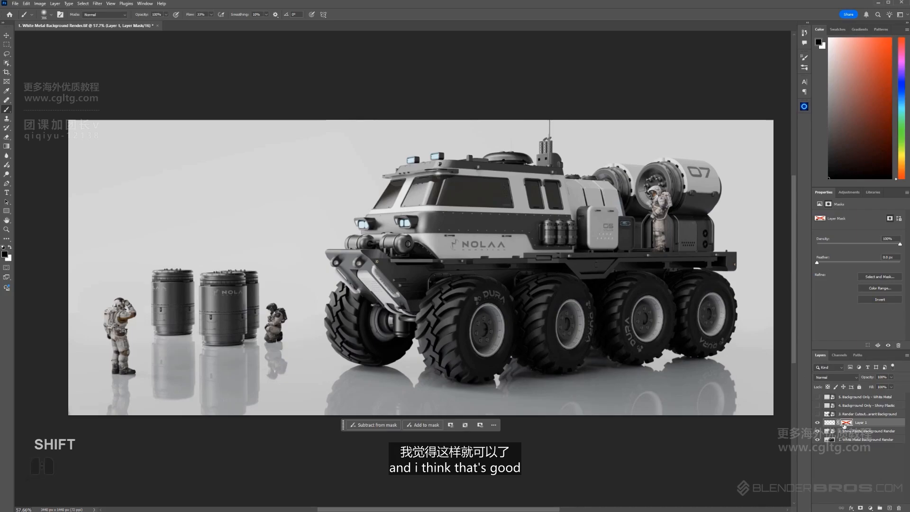
left_click(843, 424, "shift")
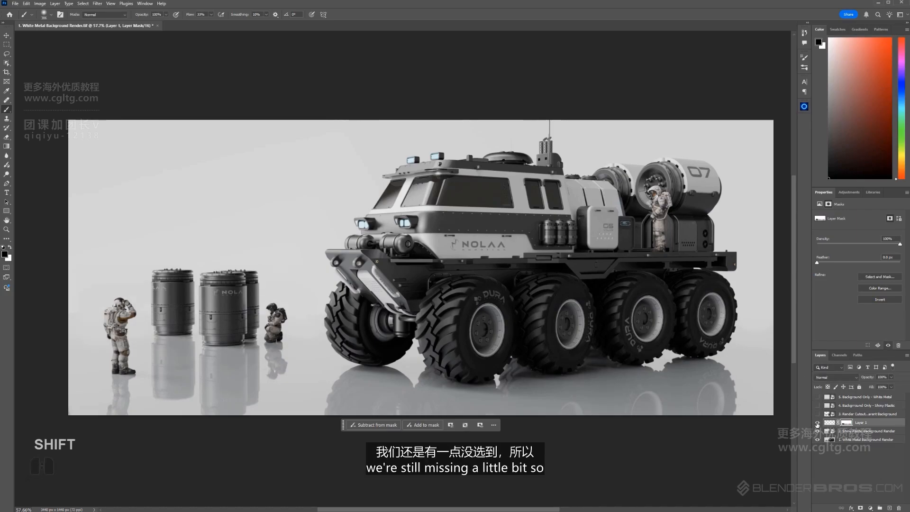
left_click(817, 422)
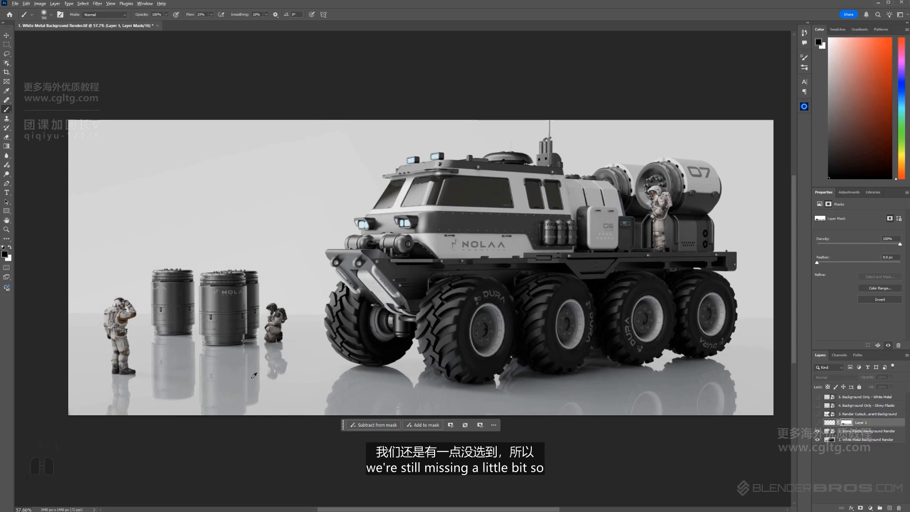
Step: Mask out more of the cloned layer around the barrel and kneeling astronaut reflections with a modestly sized soft brush
scroll(253, 375, "up", 3)
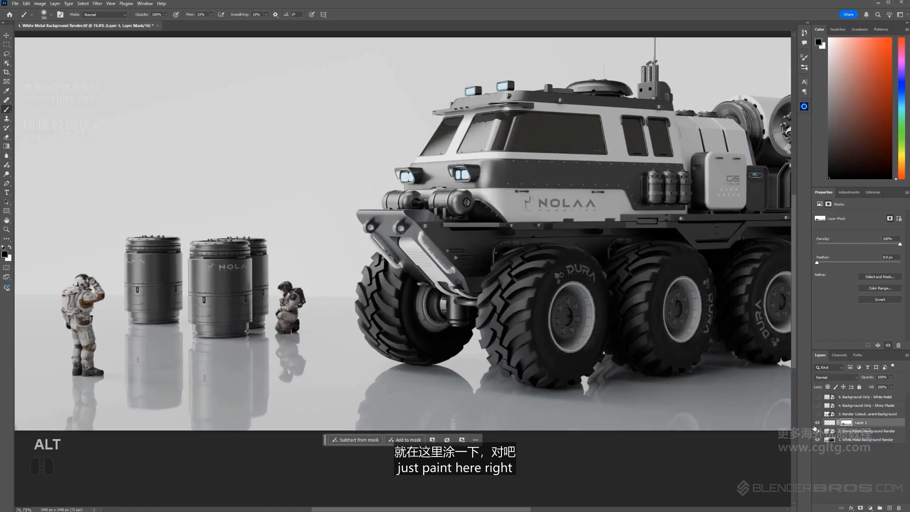
left_click_drag(229, 358, 194, 359)
mouse_move(315, 330)
left_mouse_down()
mouse_move(266, 341)
mouse_move(130, 330)
mouse_move(250, 334)
mouse_move(290, 323)
mouse_move(300, 342)
left_mouse_up()
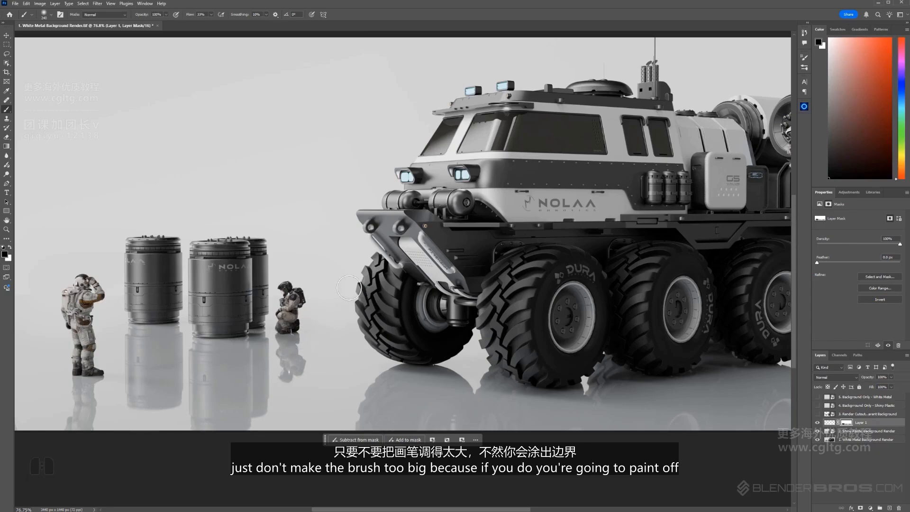
Step: Inspect the harsh patch beside the front wheel, load the hidden render cutout layer's outline as a selection and invert it
scroll(359, 304, "up", 5, "alt")
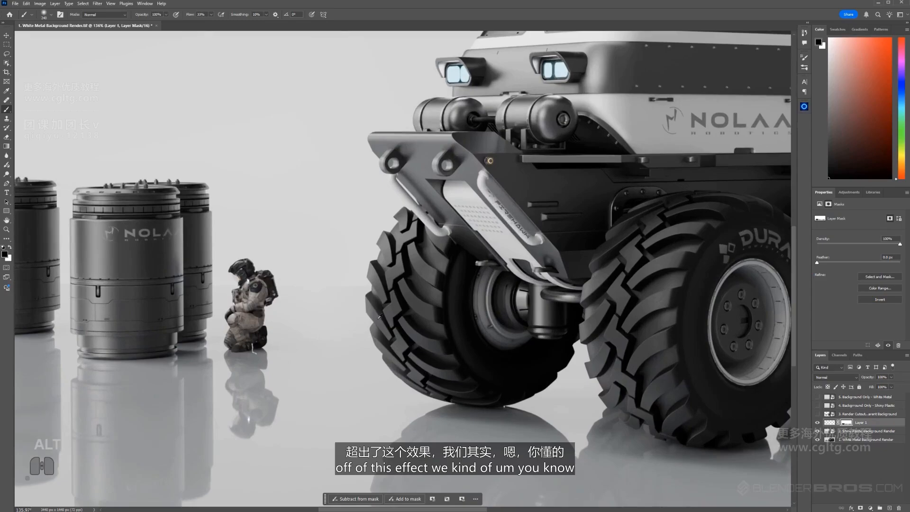
scroll(395, 291, "up", 2, "alt")
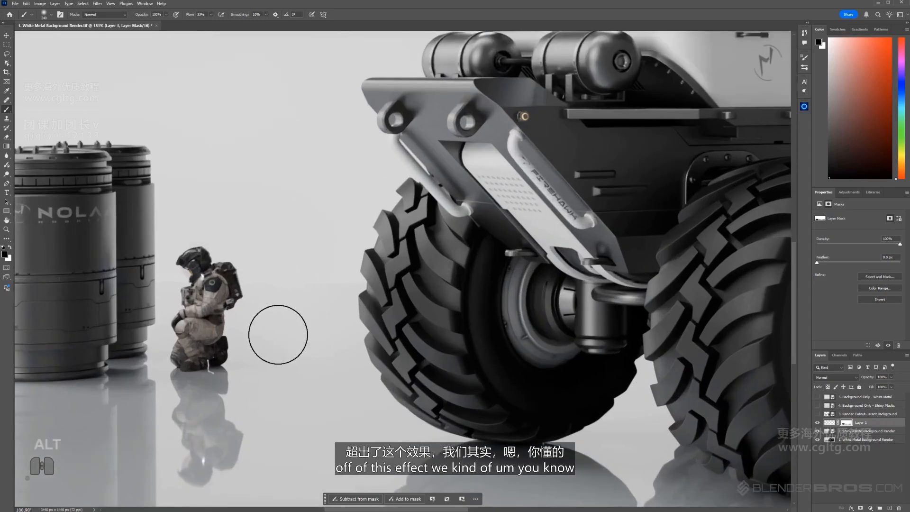
scroll(281, 327, "down", 7, "alt")
scroll(284, 326, "up", 6, "alt")
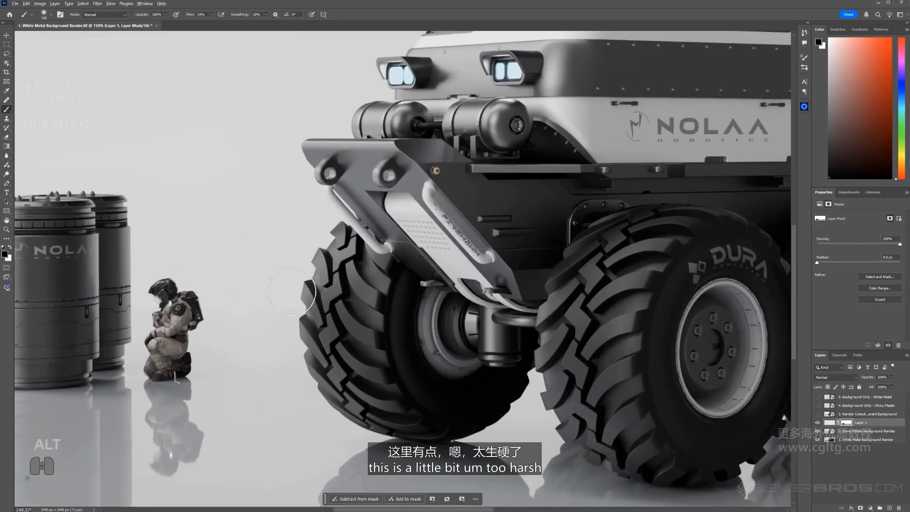
scroll(284, 310, "up", 2, "alt")
scroll(285, 311, "down", 1, "alt")
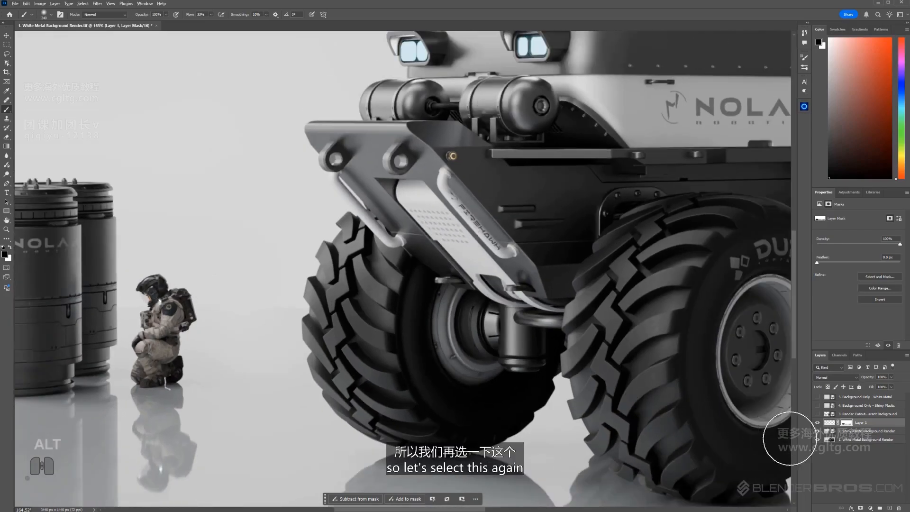
left_click(829, 414, "ctrl")
key("ctrl+shift+i")
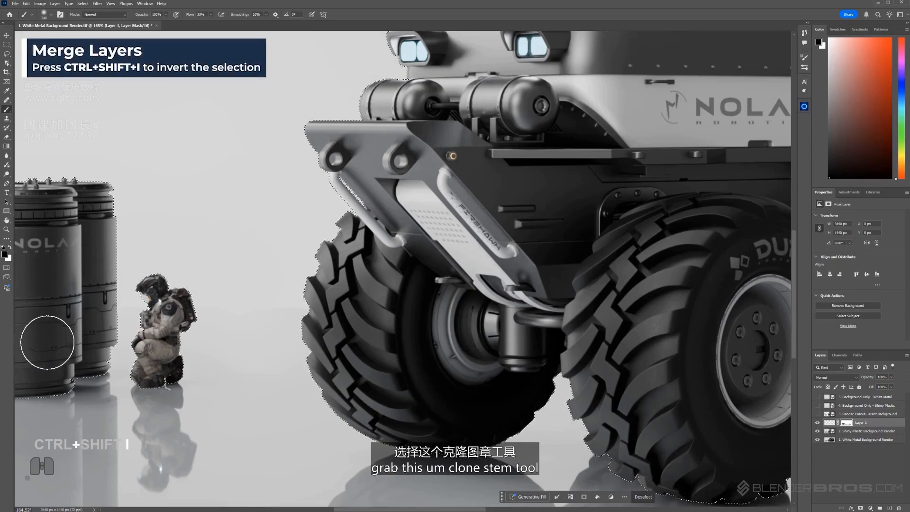
Step: Target the cloned layer's pixels instead of its mask and clone clean background over the harsh patch beside the front wheel
key("s")
left_click_drag(246, 209, 214, 204, "alt")
left_click(830, 423, "shift")
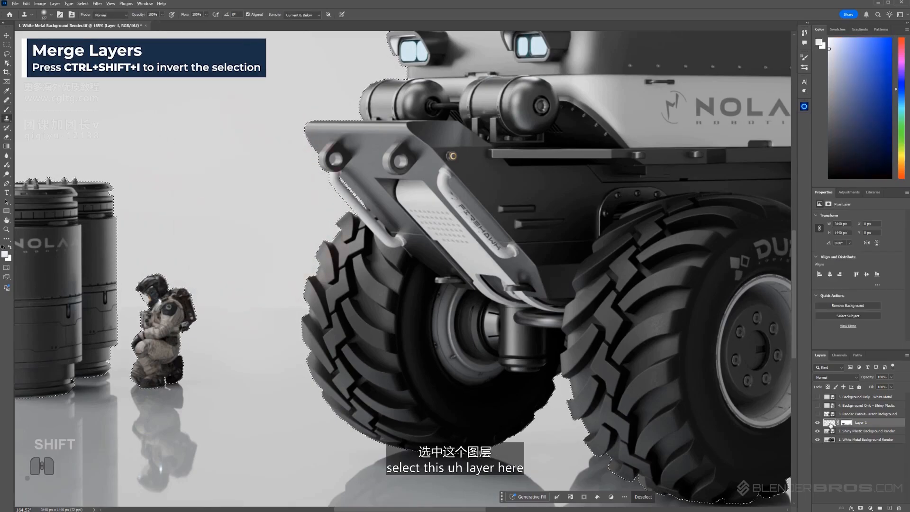
left_click(182, 100, "alt")
left_click(293, 290)
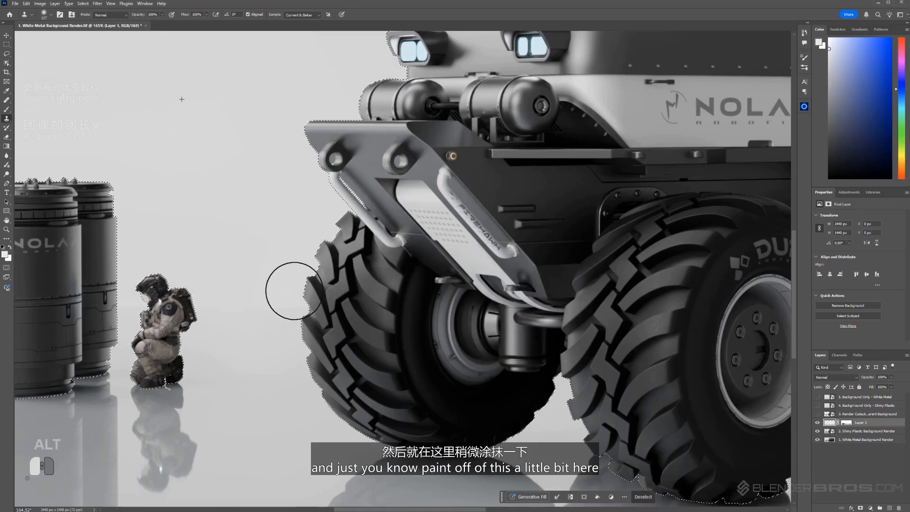
left_click_drag(302, 293, 297, 297)
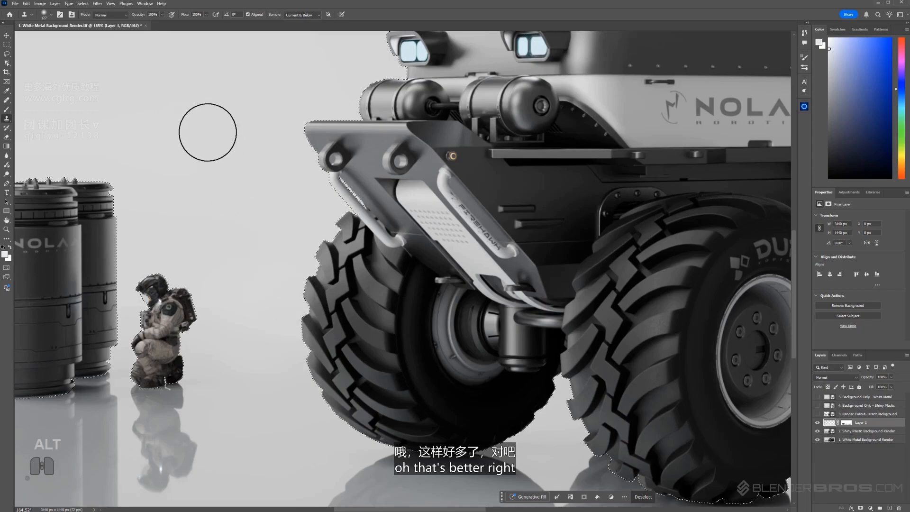
Step: Clear the background selection and fit the whole image in view
scroll(207, 136, "down", 3)
left_click_drag(201, 151, 213, 229)
mouse_move(538, 234)
left_mouse_down()
mouse_move(396, 223)
mouse_move(541, 223)
left_mouse_up()
scroll(406, 254, "down", 5)
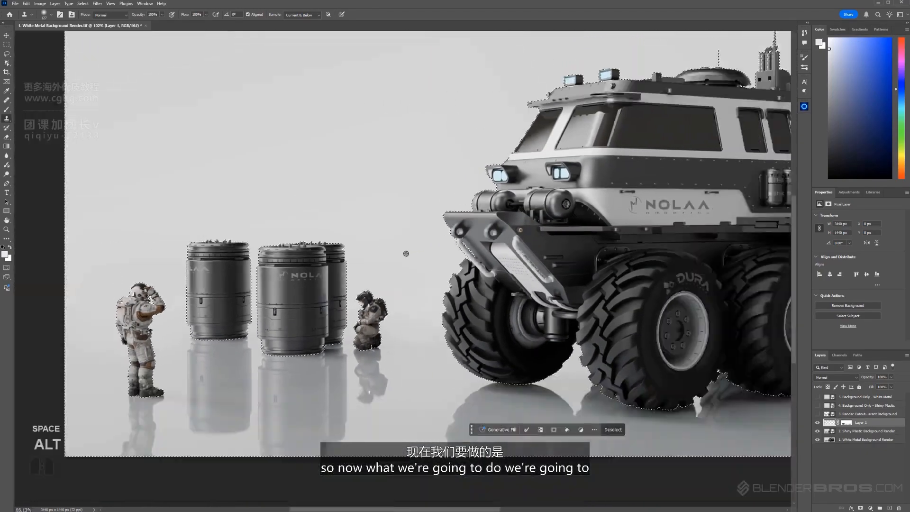
key("space")
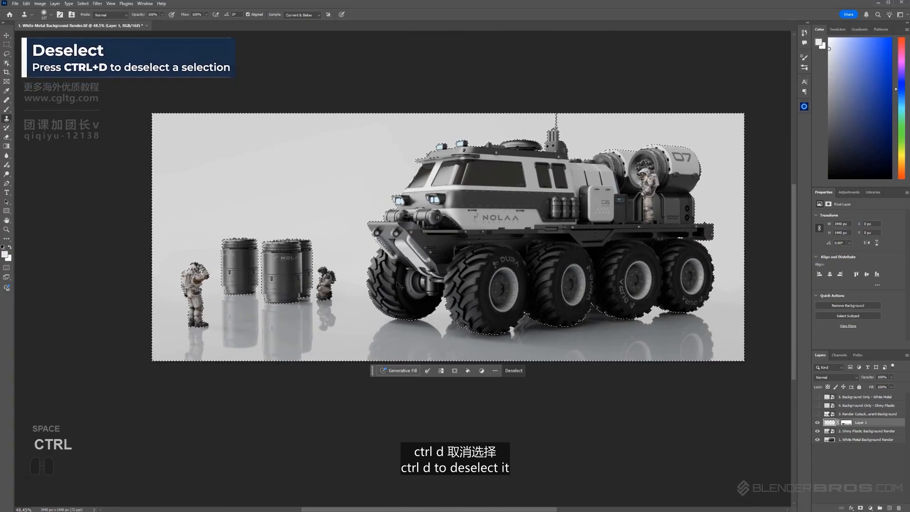
key("ctrl+d")
key("ctrl+0")
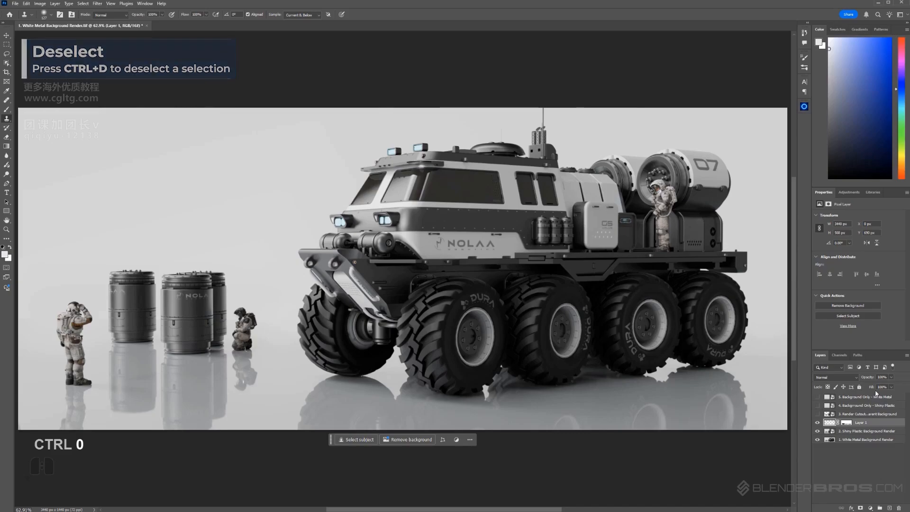
Step: Reduce the cloned layer's Fill so the retouching softens and a hint of the horizon line shows through
mouse_move(872, 387)
left_mouse_down()
mouse_move(828, 390)
mouse_move(847, 390)
left_mouse_up()
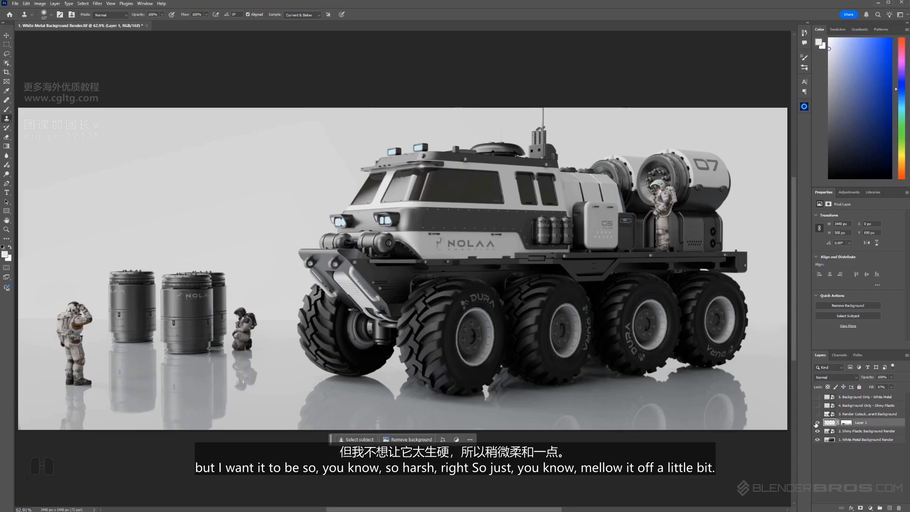
left_click(877, 387)
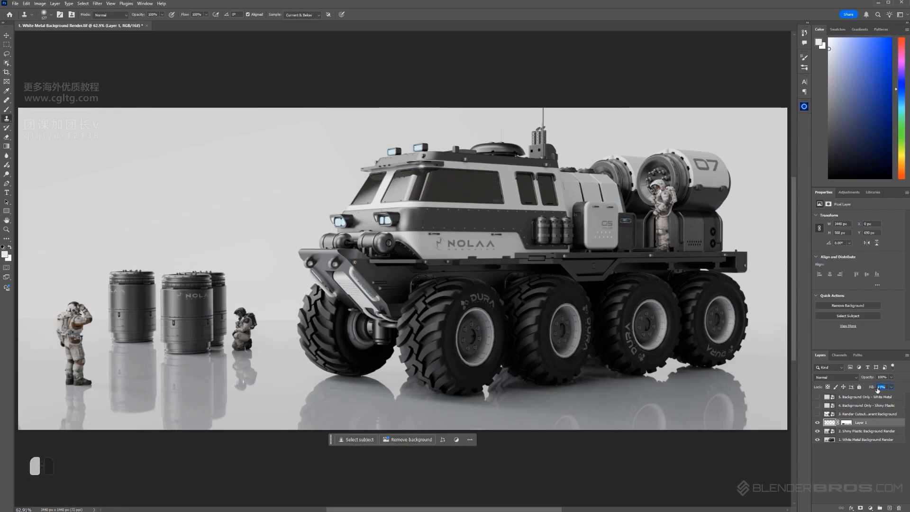
scroll(425, 321, "down", 2)
scroll(425, 321, "up", 1)
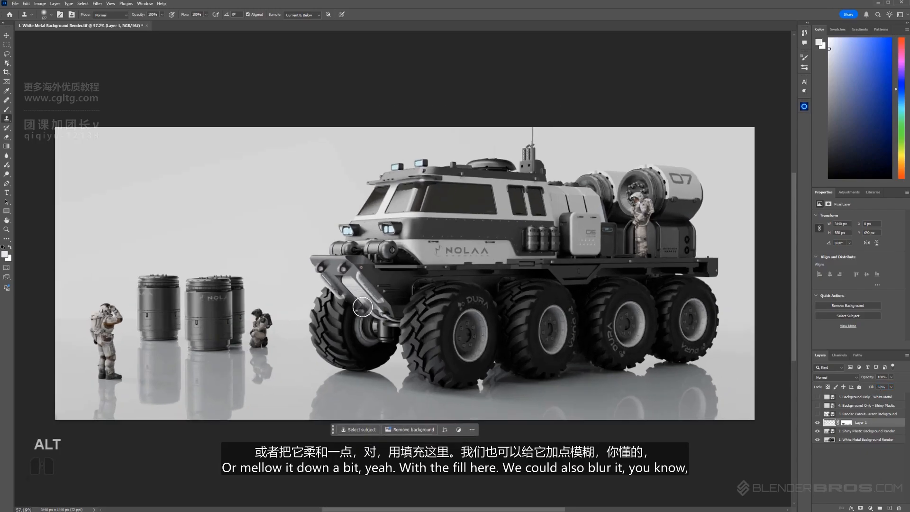
left_click_drag(343, 302, 364, 296)
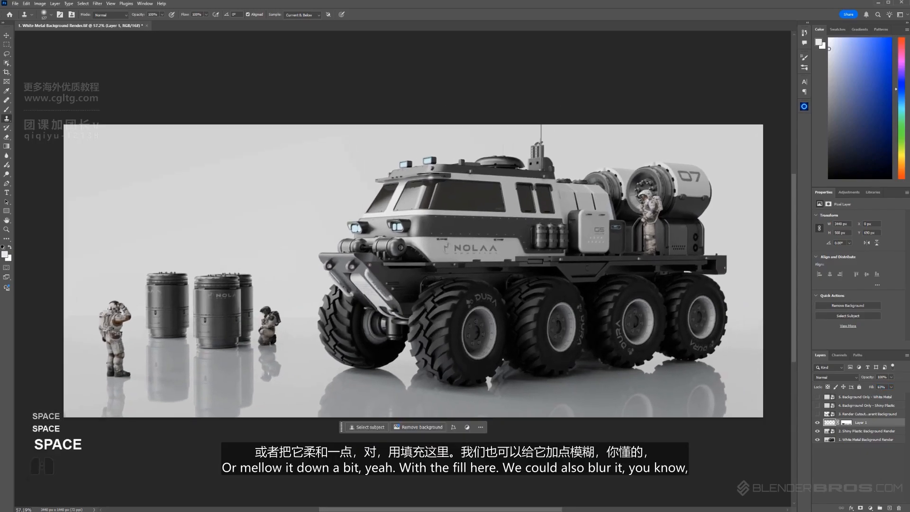
left_click_drag(870, 390, 871, 390)
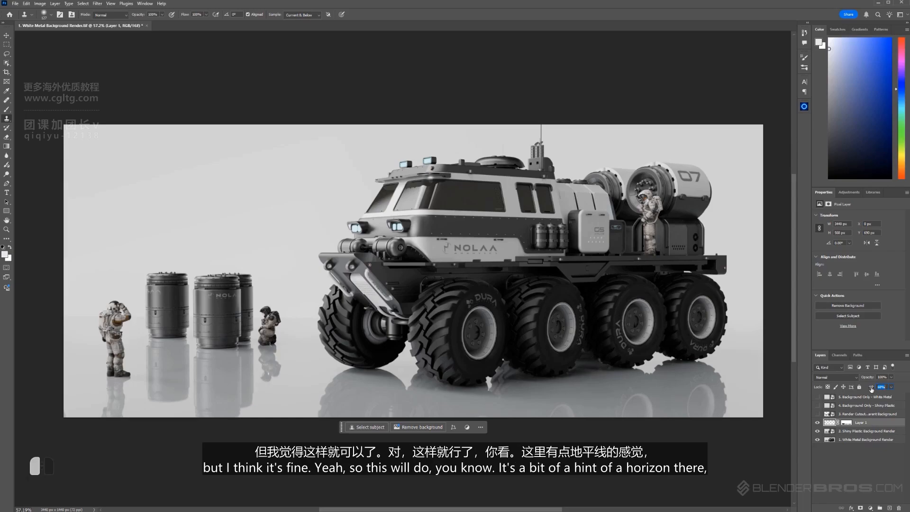
left_click_drag(868, 390, 867, 390)
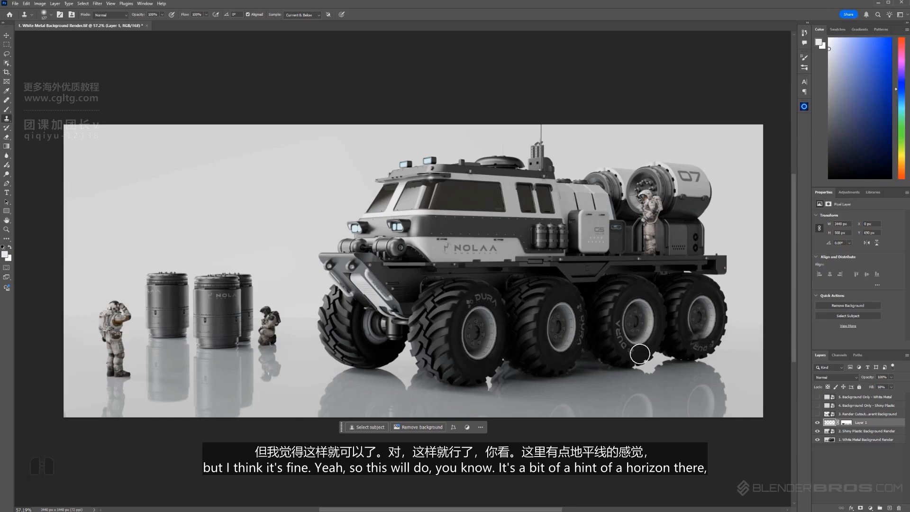
Step: Merge a copy of all visible layers into a new layer above the cloned layer
scroll(504, 327, "up", 1)
scroll(503, 327, "down", 1)
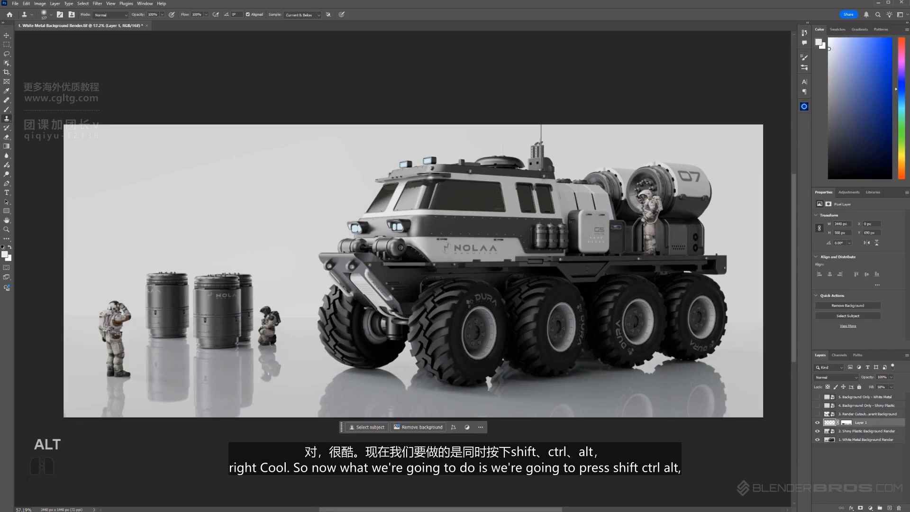
key("ctrl+shift+alt+e")
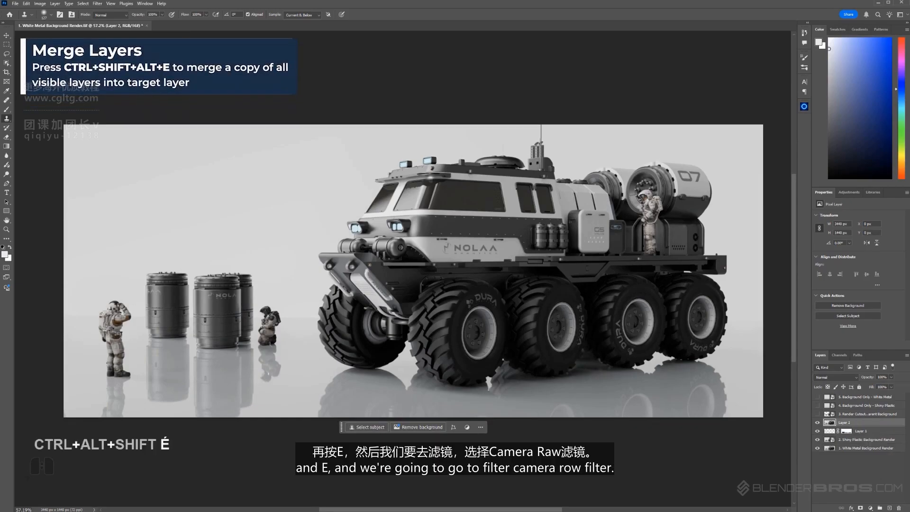
Step: Open the merged layer in the Camera Raw filter and set Shadows to +17 and Clarity to about +20
left_click(98, 3)
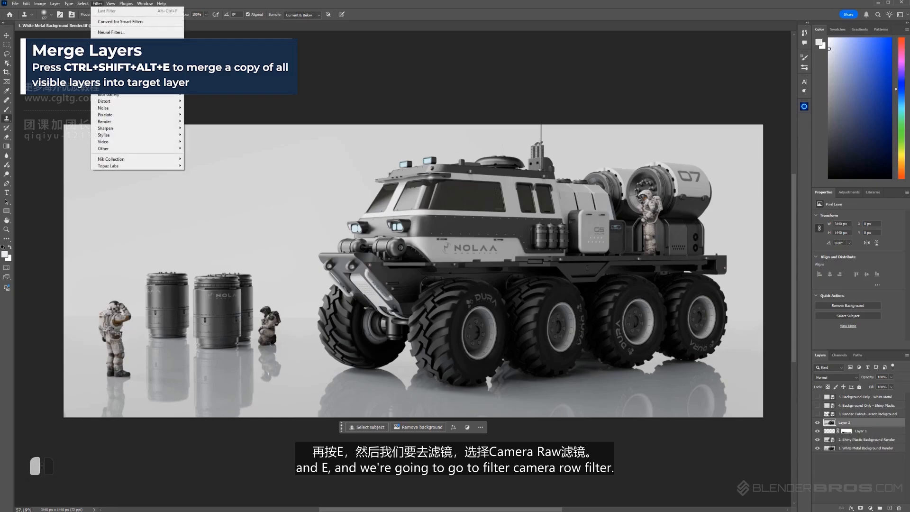
left_click(114, 56)
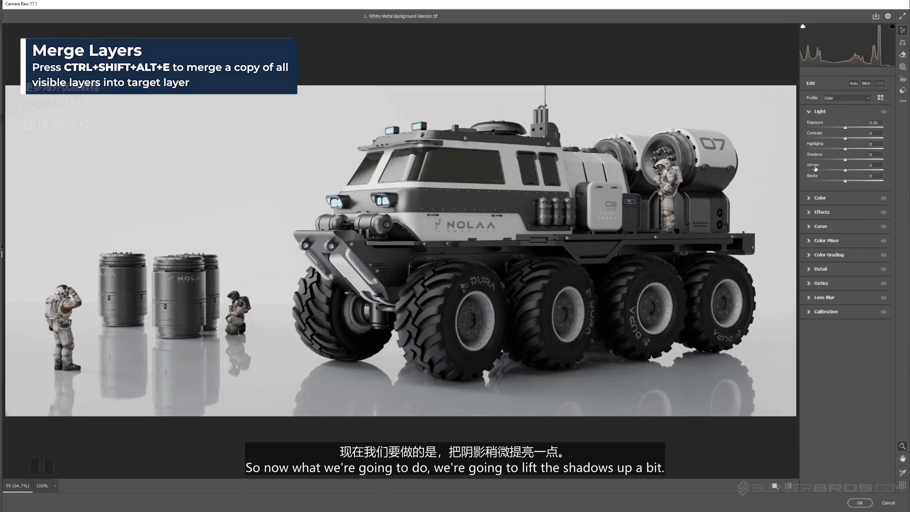
left_click(850, 160)
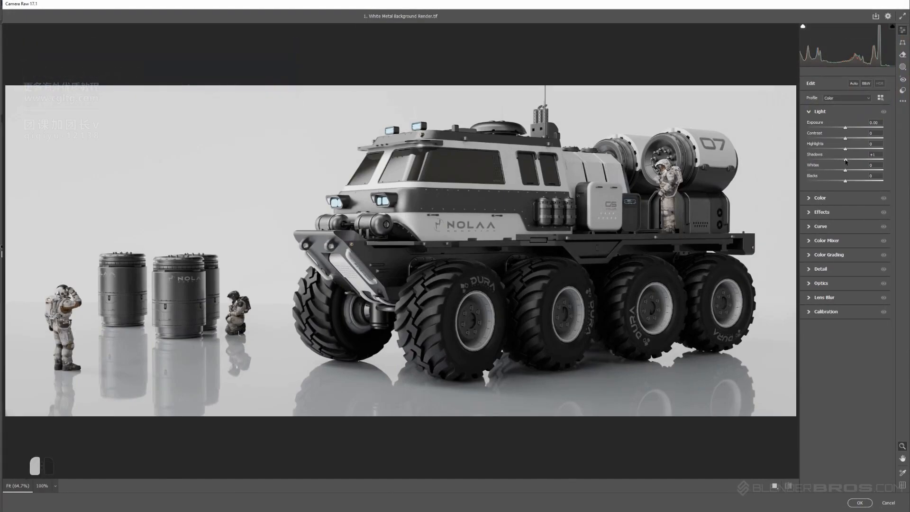
left_click_drag(849, 160, 851, 160)
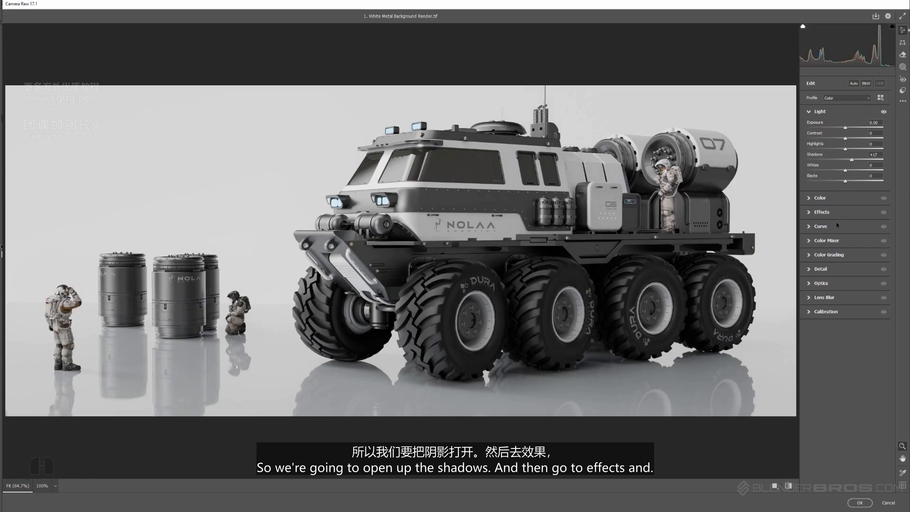
left_click(812, 213)
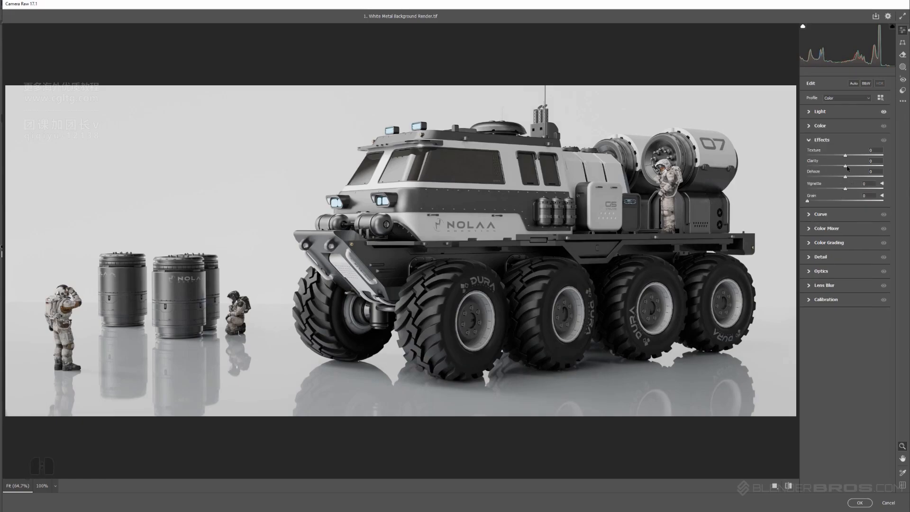
left_click_drag(848, 166, 853, 169)
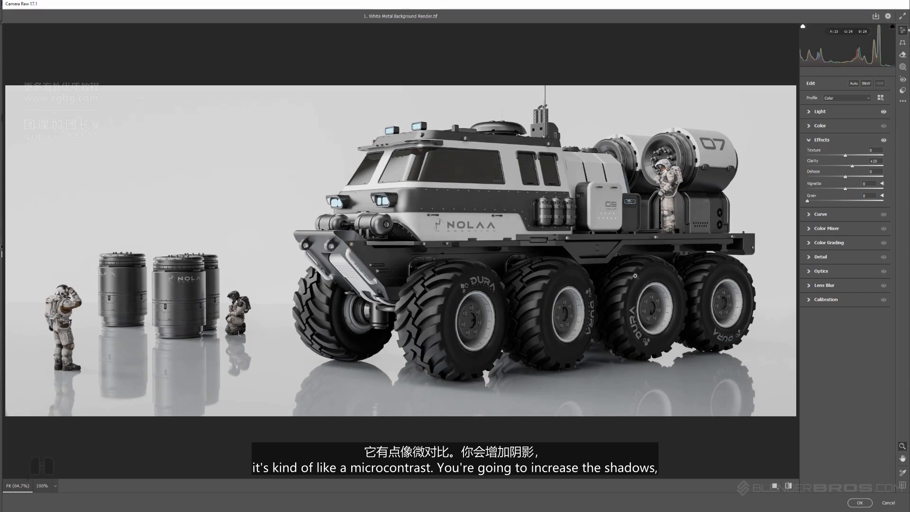
Step: Raise Shadows to +30 and apply the Camera Raw filter to the merged layer
left_click(809, 113)
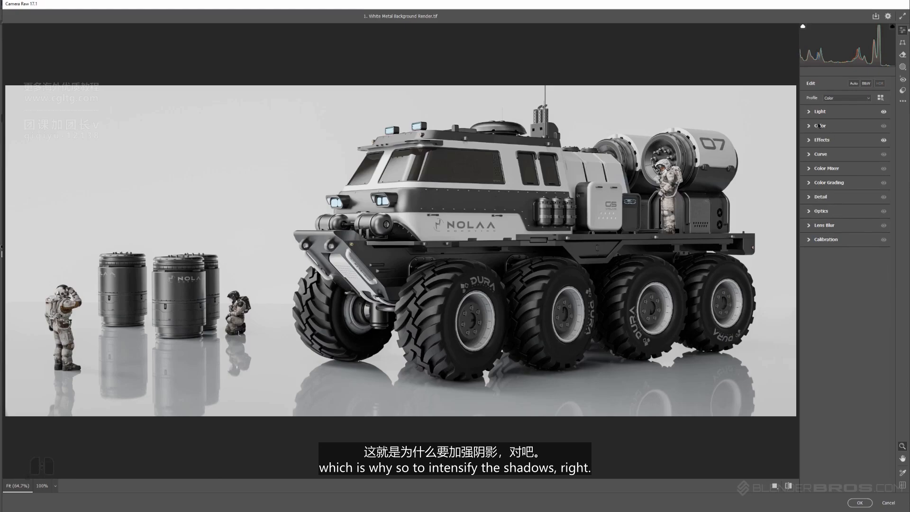
left_click(808, 111)
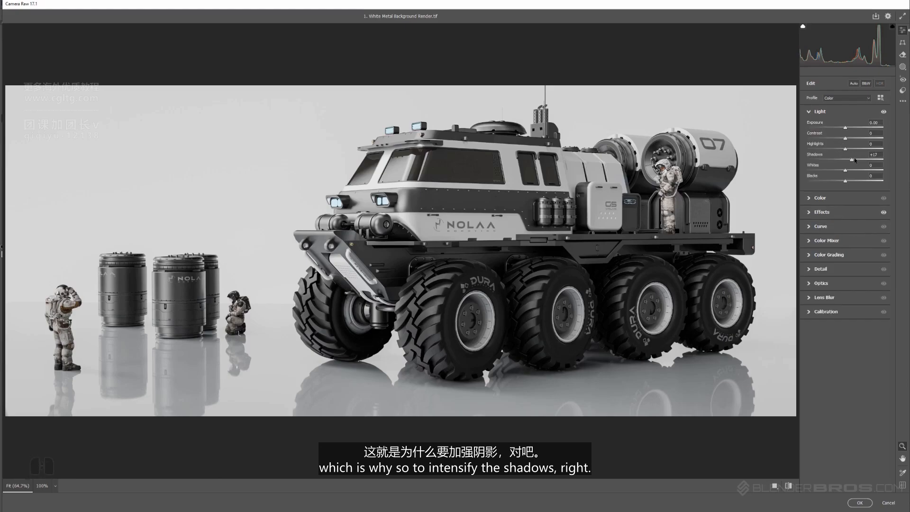
left_click_drag(853, 162, 852, 160)
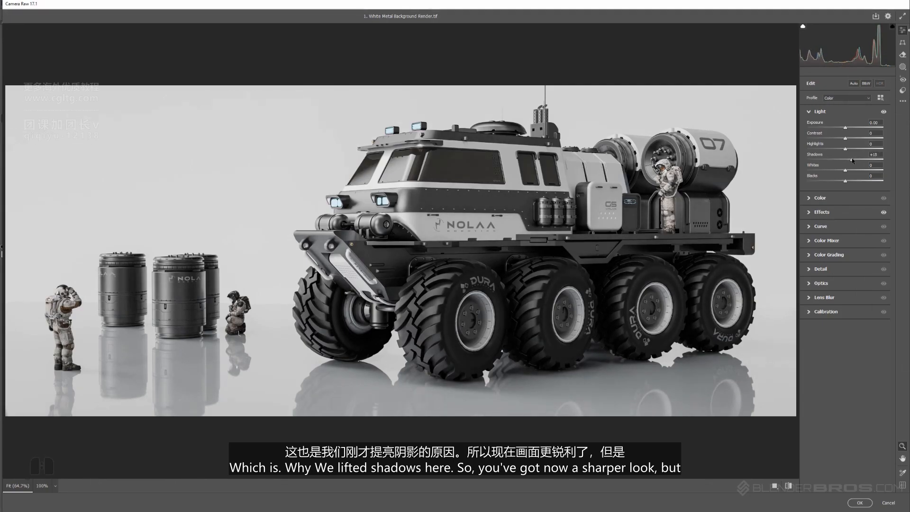
left_click_drag(852, 160, 856, 161)
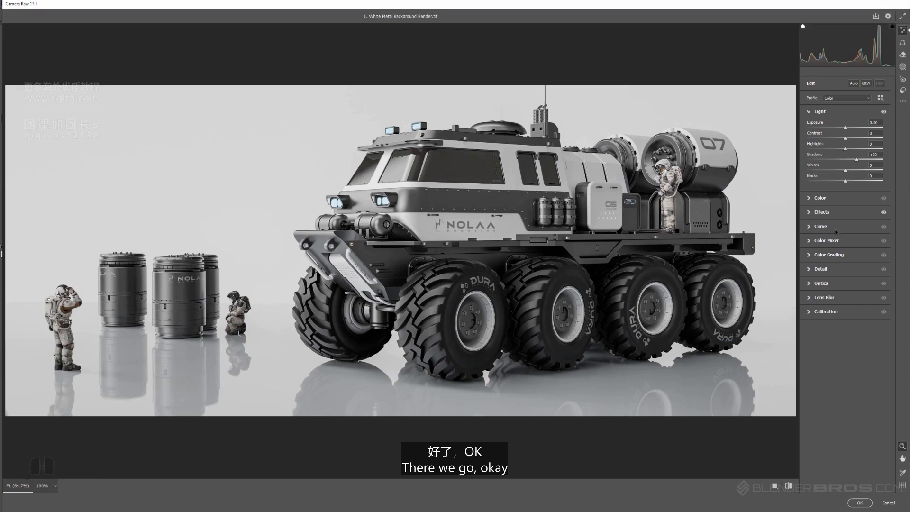
left_click(860, 503)
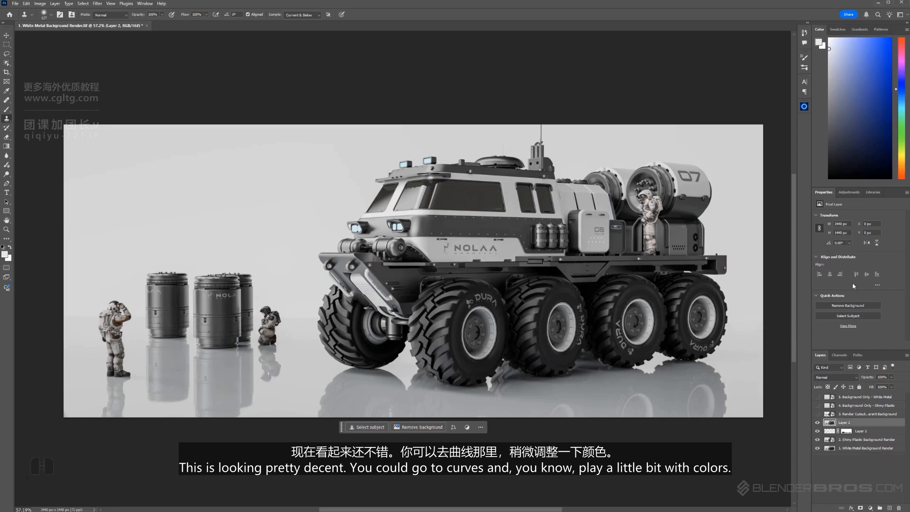
Step: Add a Curves adjustment layer and, in the Blue channel, slightly lift the shadow end and lower the highlight end
left_click(849, 192)
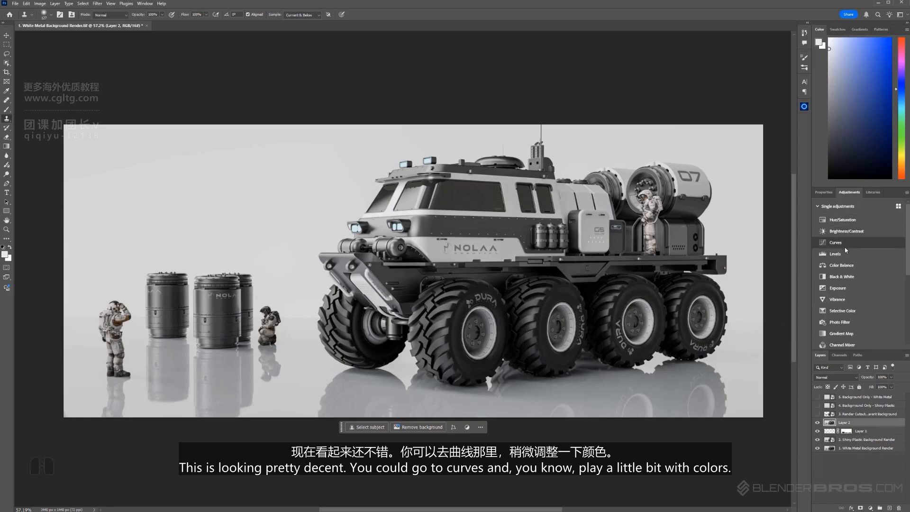
left_click(842, 245)
left_click(847, 226)
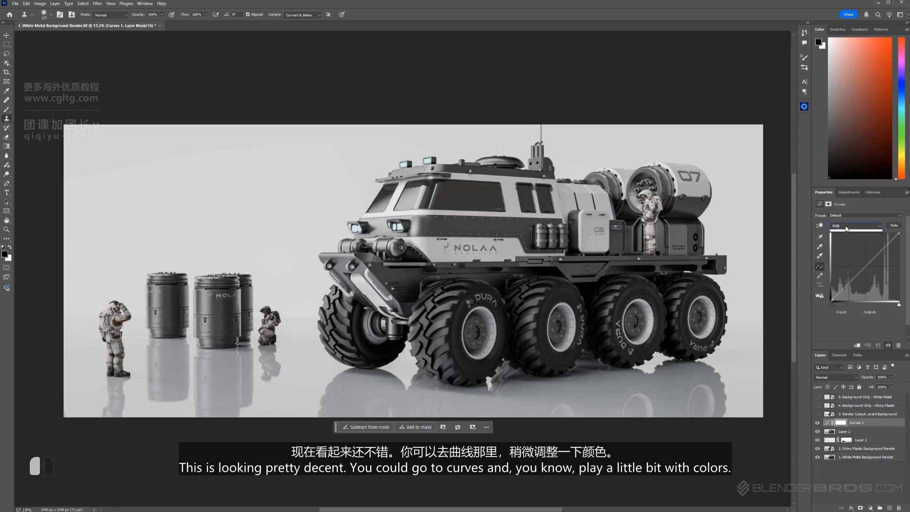
left_click(848, 251)
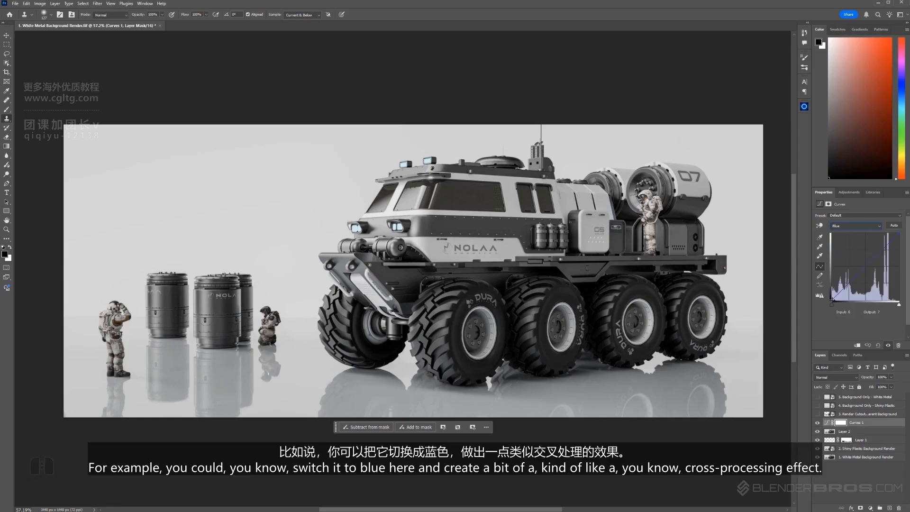
left_click_drag(831, 301, 832, 298)
left_click_drag(899, 237, 898, 237)
Step: In the Curves Red channel, adjust a shadow point and raise the highlights slightly for a cross-processed look
left_click(880, 226)
left_click(867, 235)
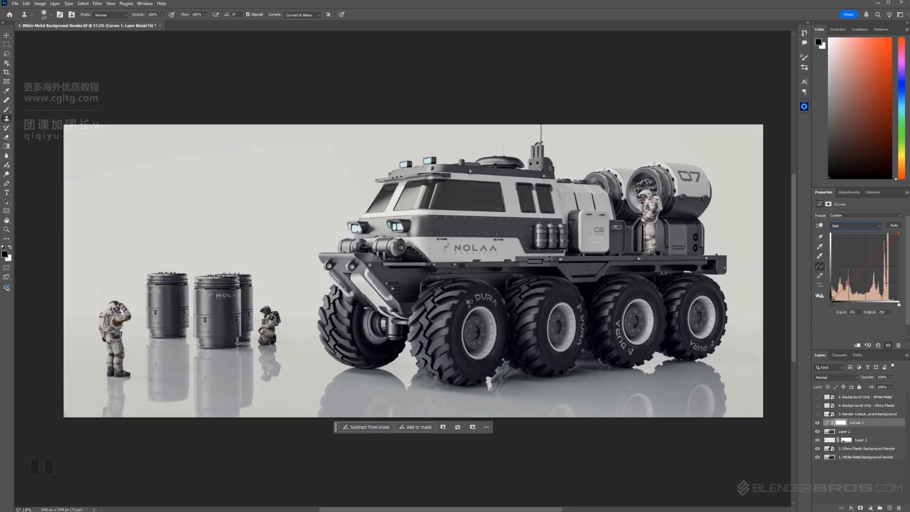
left_click_drag(845, 288, 845, 286)
left_click_drag(877, 252, 877, 251)
left_click_drag(846, 285, 847, 287)
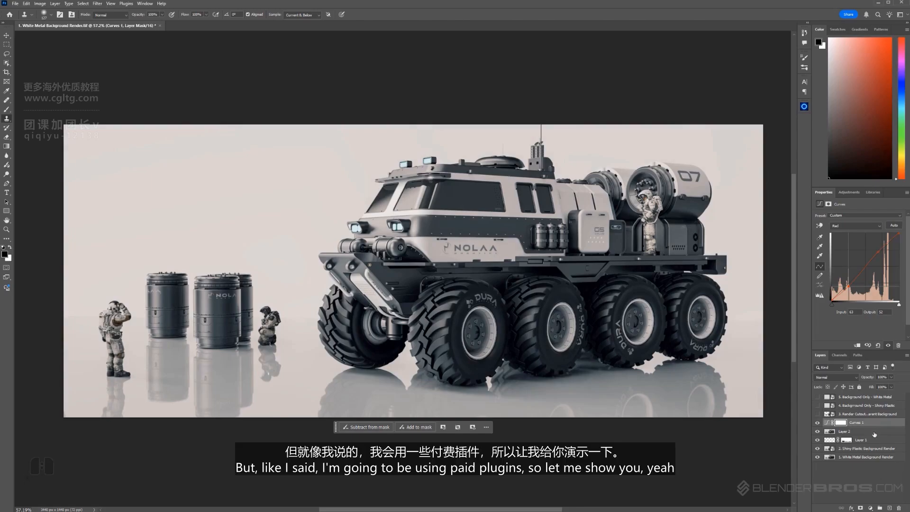
Step: Delete the Curves adjustment layer together with its mask
key("Delete")
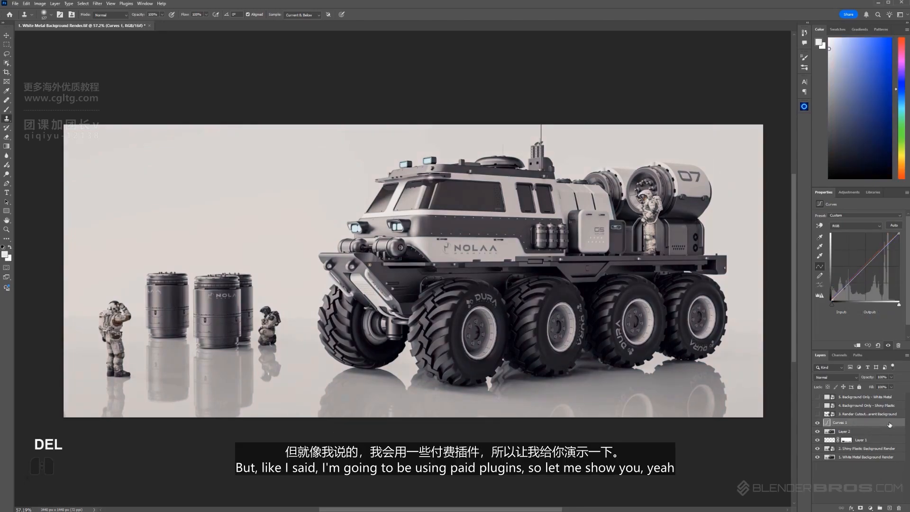
key("Delete")
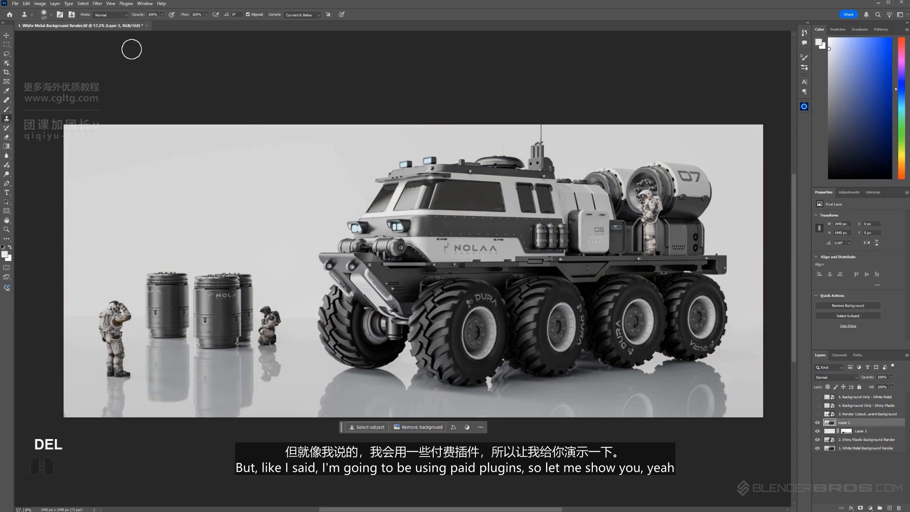
Step: Open the merged layer in Nik Collection's Color Efex Pro 4, turn off Cross Processing and choose the Pro Contrast filter
key("v")
left_click(97, 3)
mouse_move(113, 159)
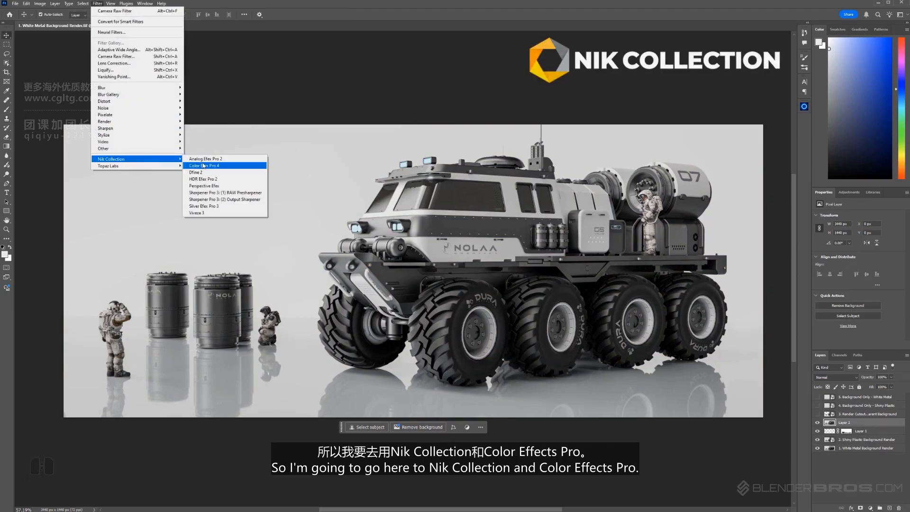
left_click(203, 166)
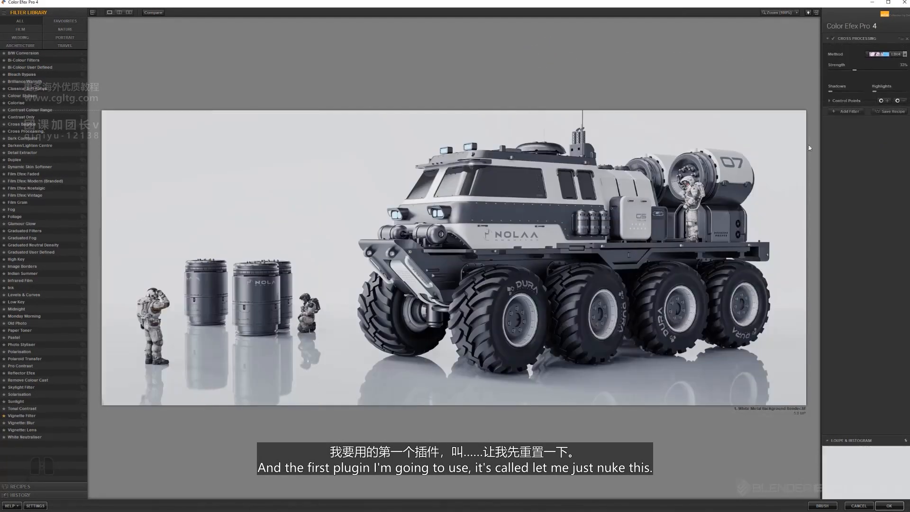
left_click(833, 38)
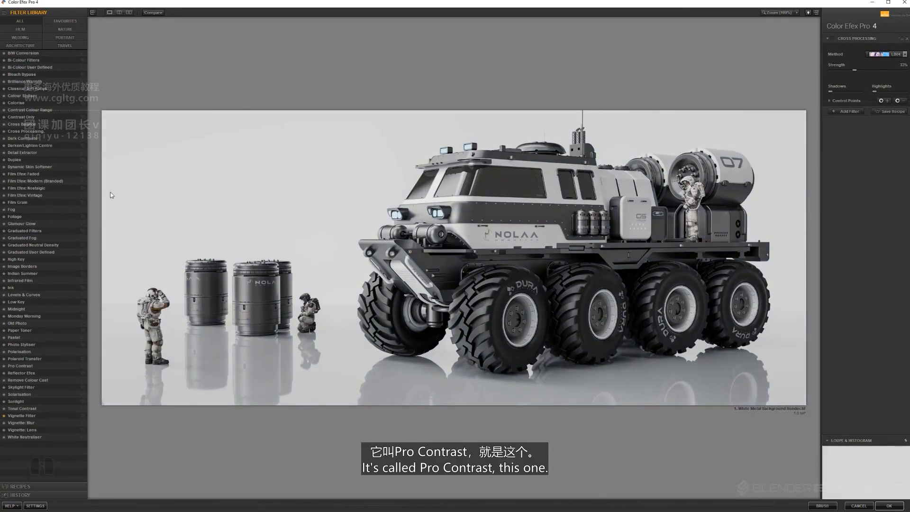
left_click(48, 365)
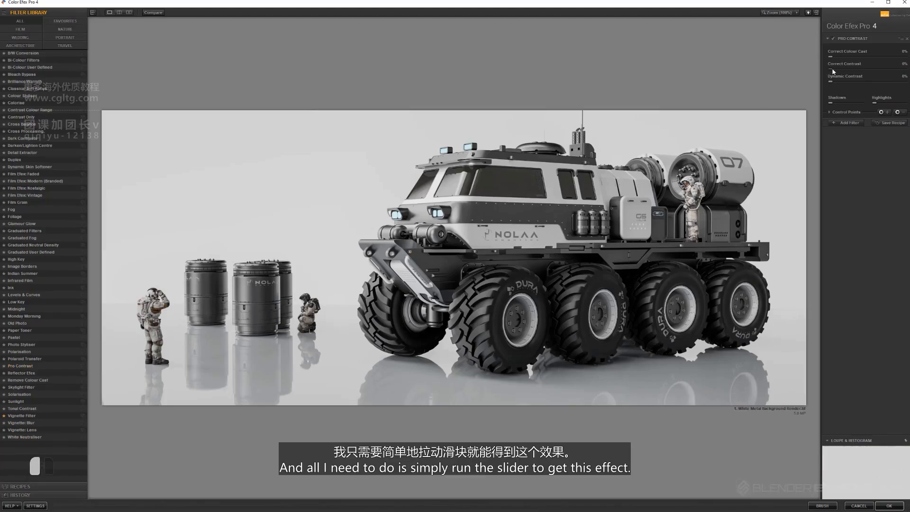
Step: Set Correct Contrast to 19% and Dynamic Contrast to 6%, lift Shadows slightly, apply the filter and compare the image without its layer
left_click_drag(829, 69, 842, 68)
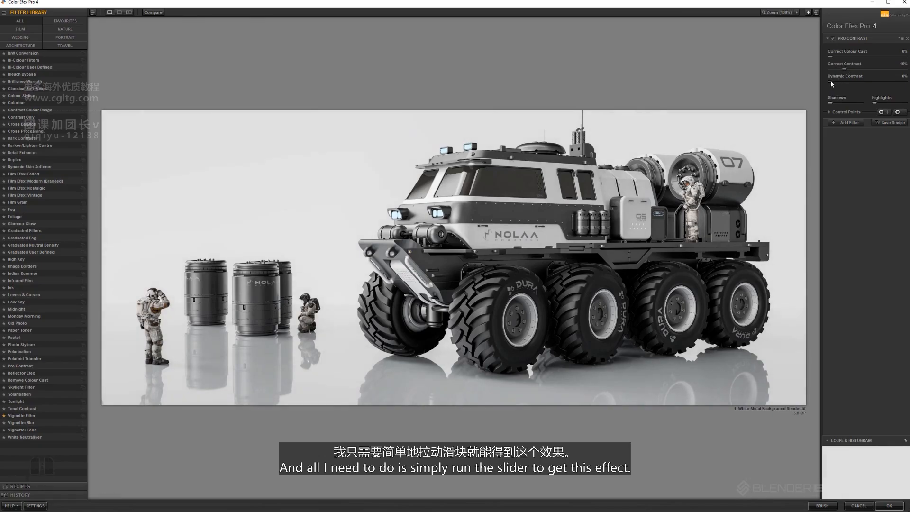
left_click_drag(831, 83, 835, 83)
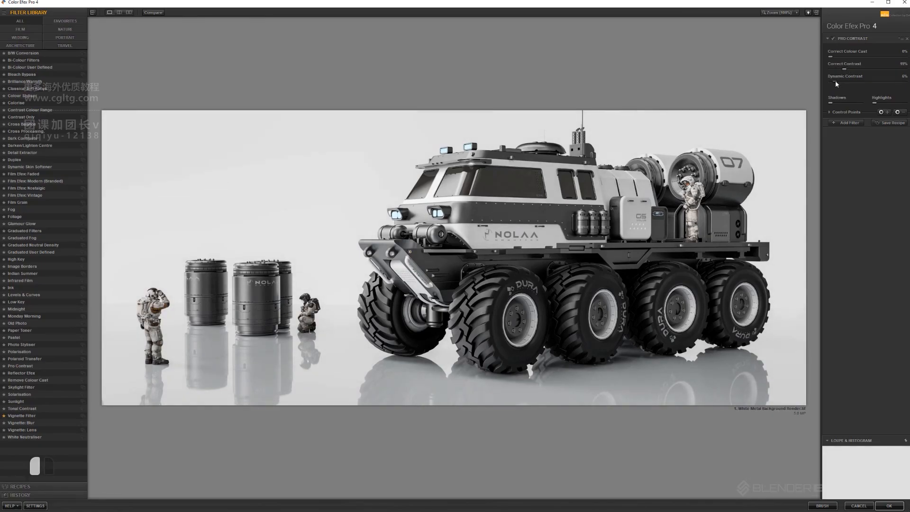
left_click_drag(830, 103, 831, 103)
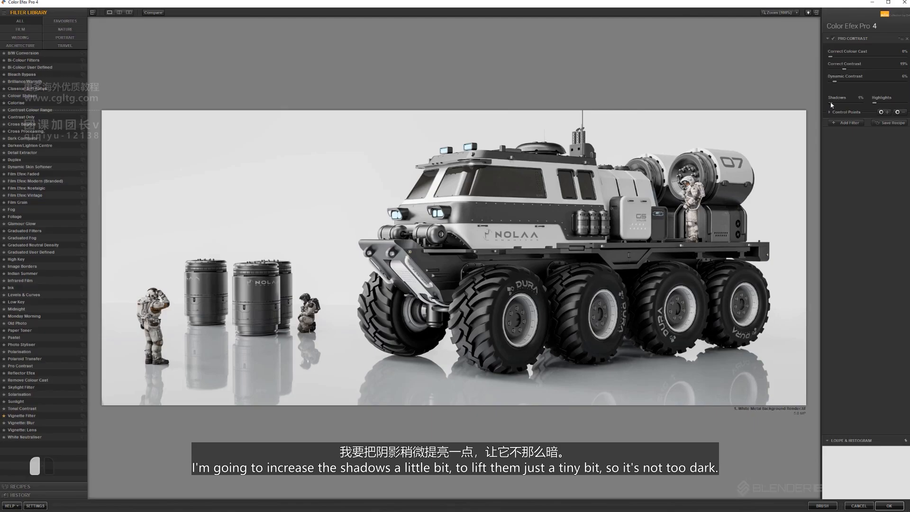
left_click_drag(830, 104, 832, 105)
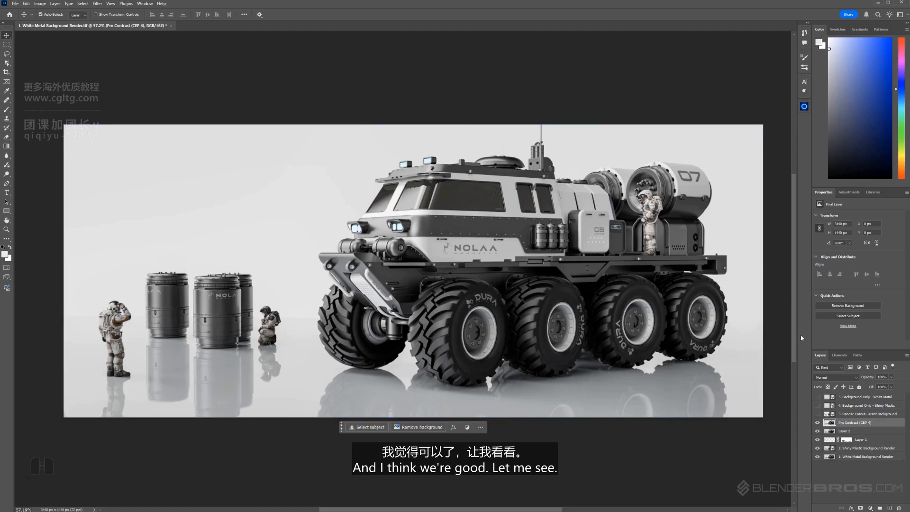
left_click(816, 422)
left_click(817, 422)
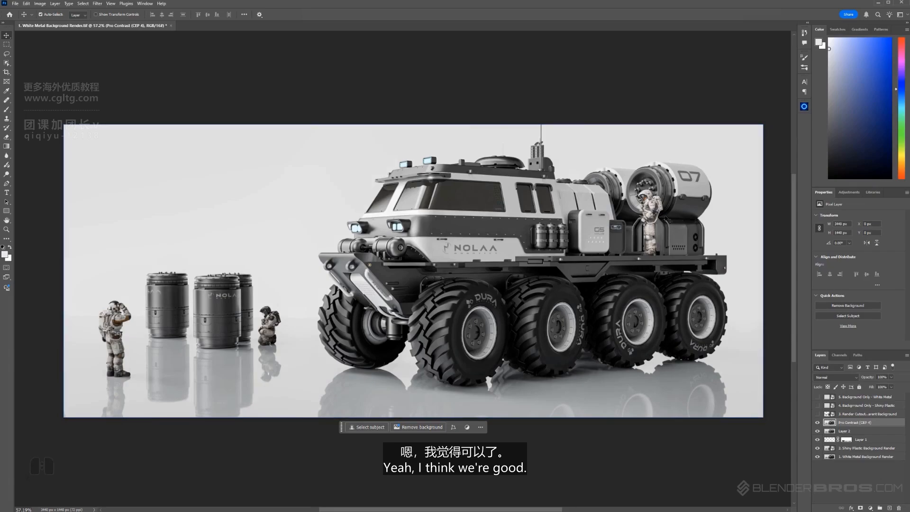
Step: Open the Pro Contrast layer in Color Efex Pro 4 and compare the image with the Pro Contrast filter off and on
left_click_drag(195, 59, 203, 81)
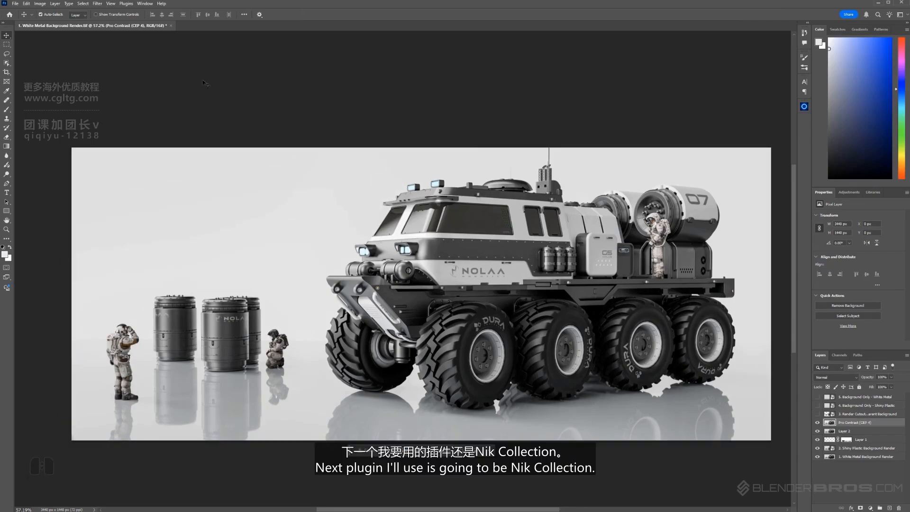
left_click(97, 4)
mouse_move(115, 167)
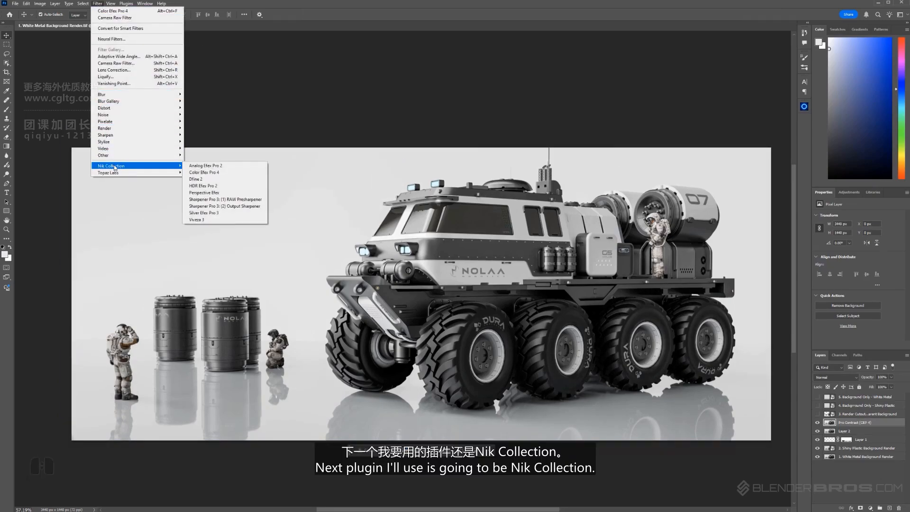
left_click(232, 172)
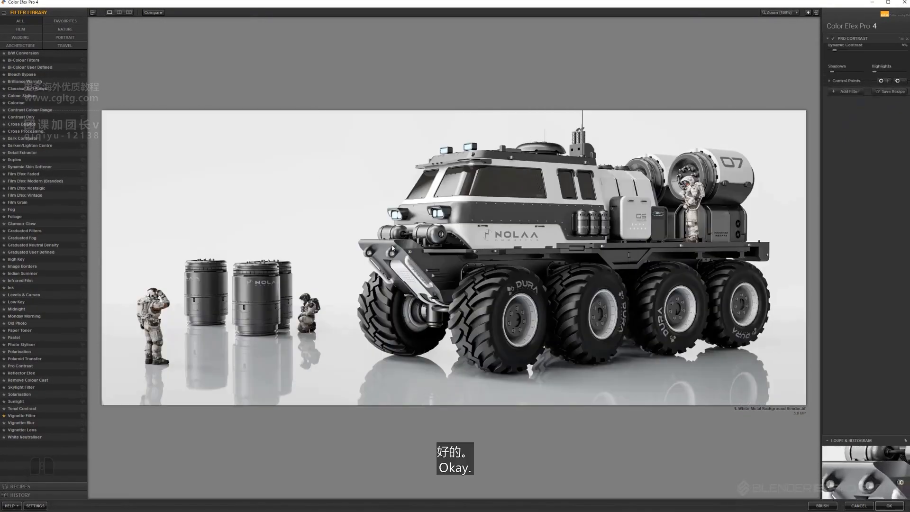
left_click(834, 39)
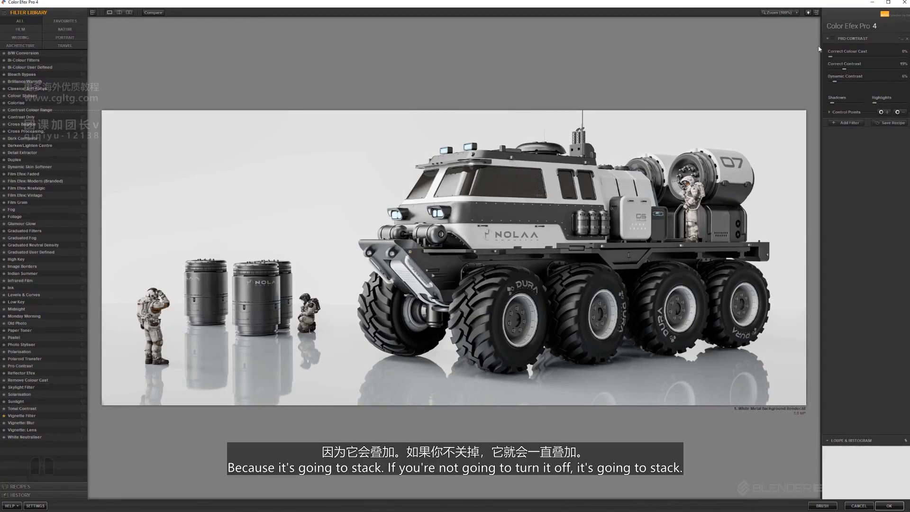
left_click(834, 37)
left_click(834, 38)
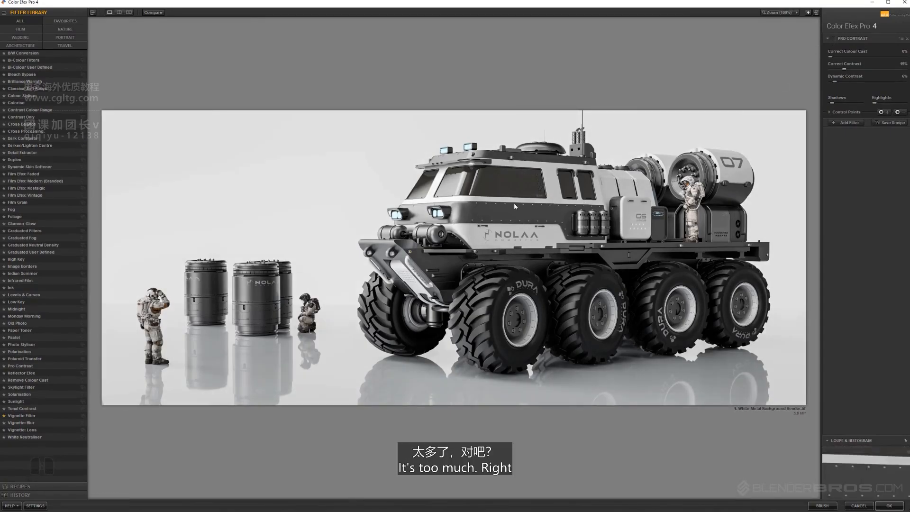
left_click(833, 38)
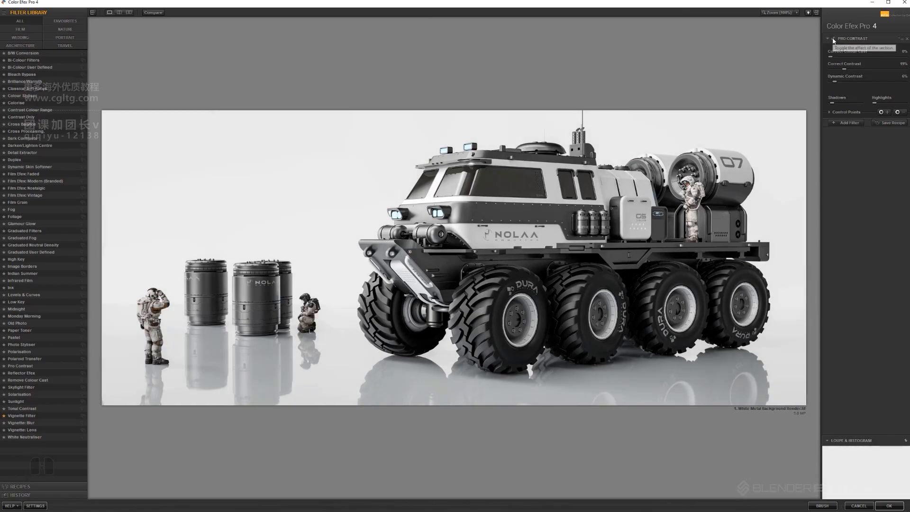
left_click(832, 38)
Step: Set the Pro Contrast filter's opacity to 68% and compare the image with the filter off and on
left_click(831, 113)
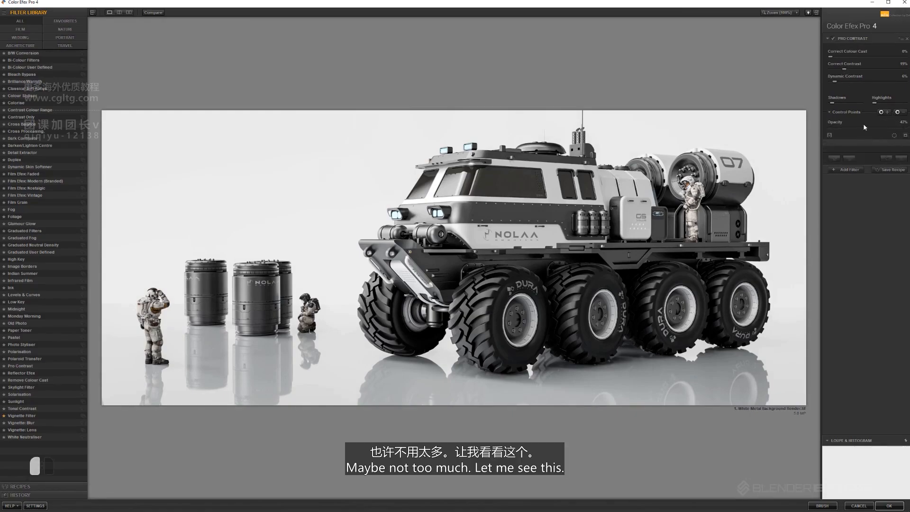
left_click_drag(857, 125, 880, 136)
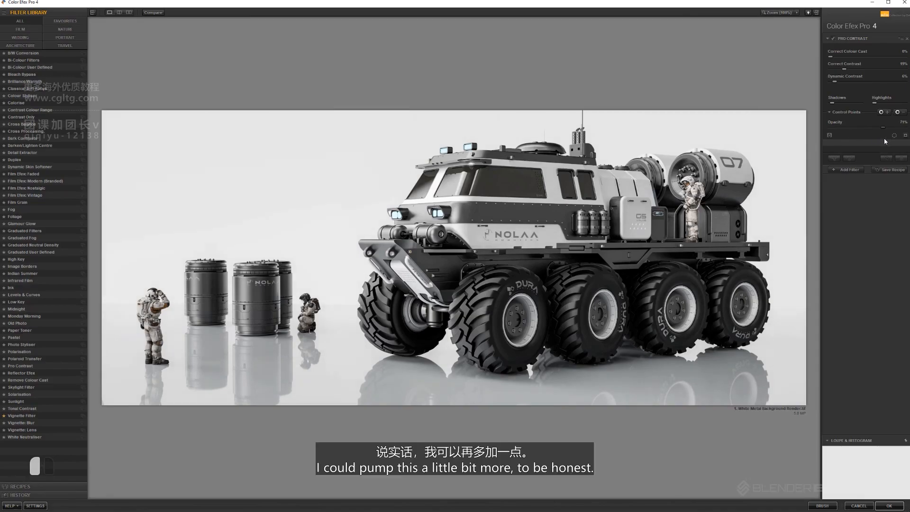
left_click(847, 169)
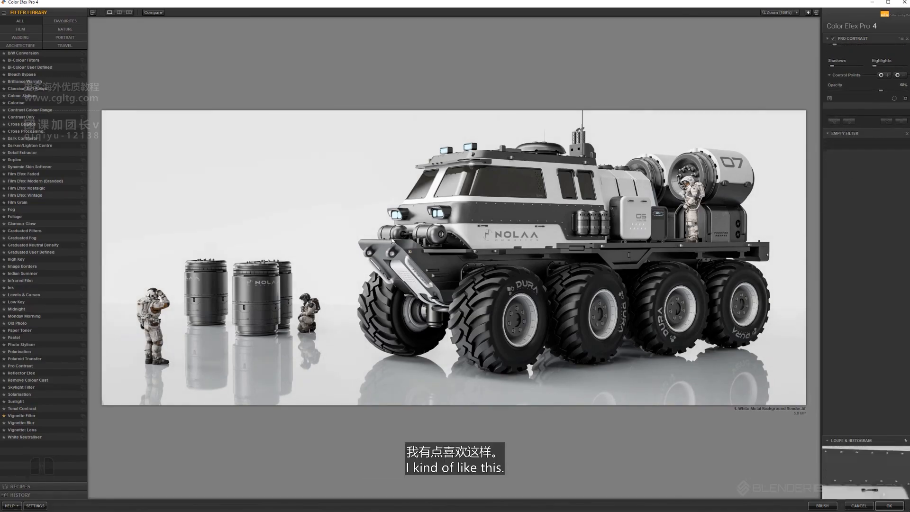
key("alt")
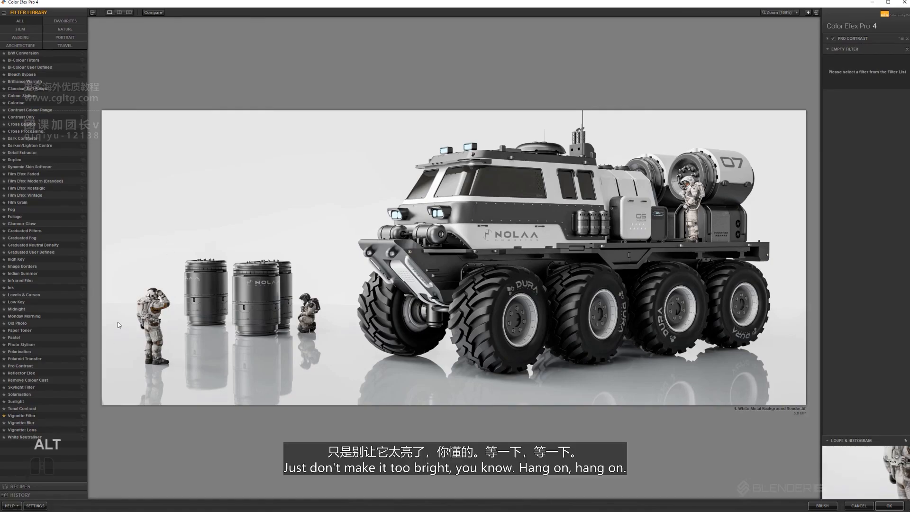
left_click(833, 39)
left_click(833, 39)
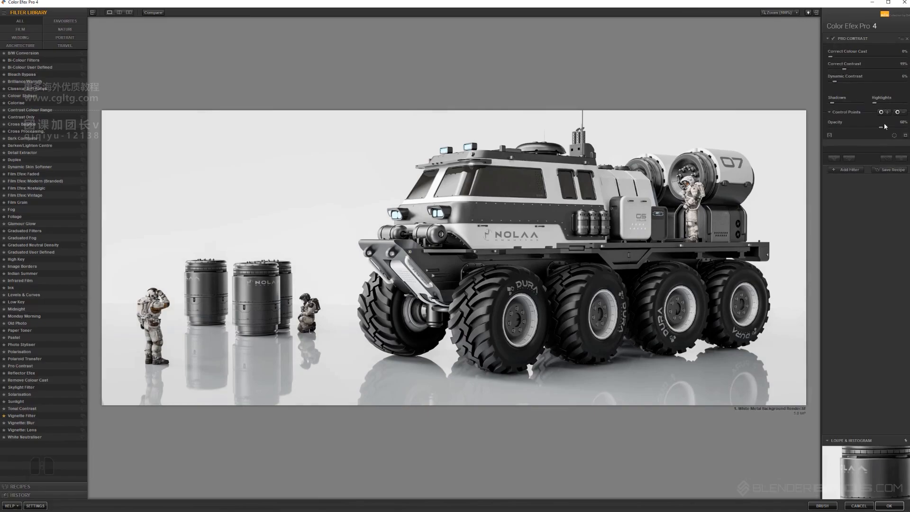
Step: Raise the Pro Contrast filter's Highlights protection slightly and compare the image with the filter off and on
left_click(875, 102)
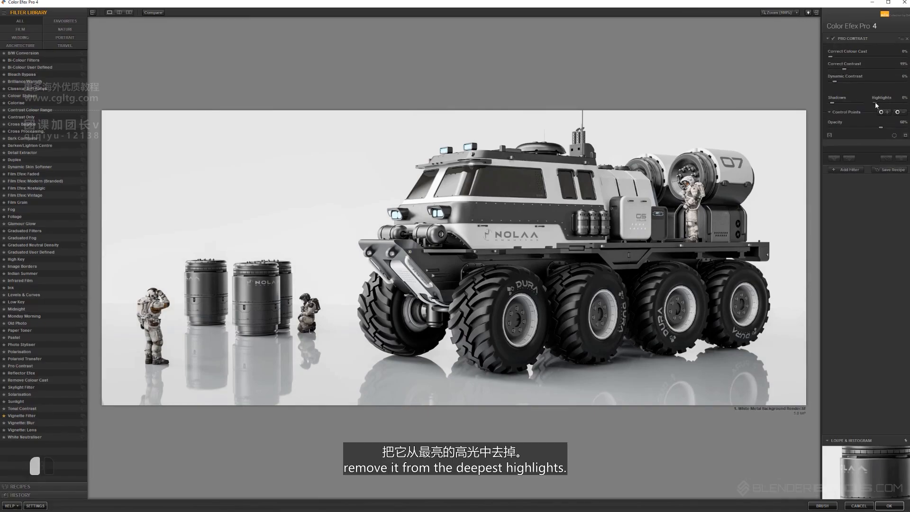
left_click_drag(875, 101, 877, 105)
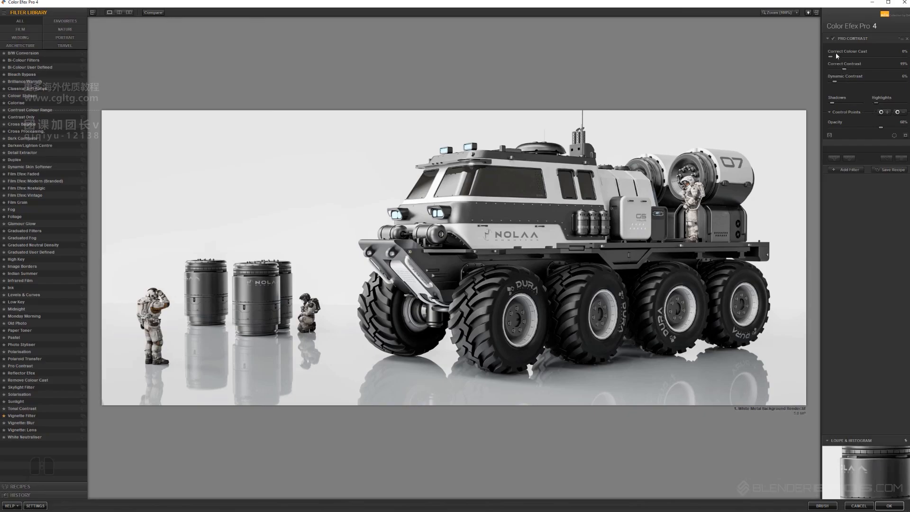
left_click(833, 38)
left_click(834, 38)
Step: Add a Cross Processing filter and set its method to L03
left_click(846, 169)
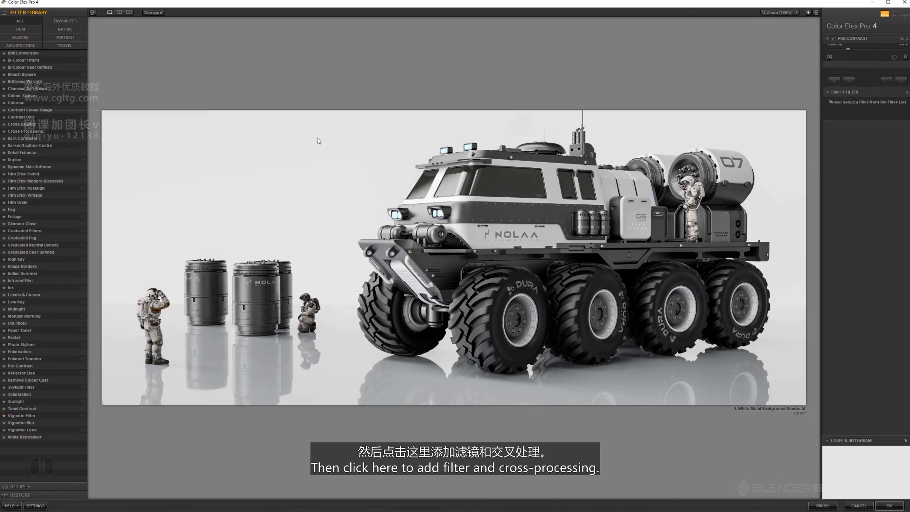
left_click(26, 131)
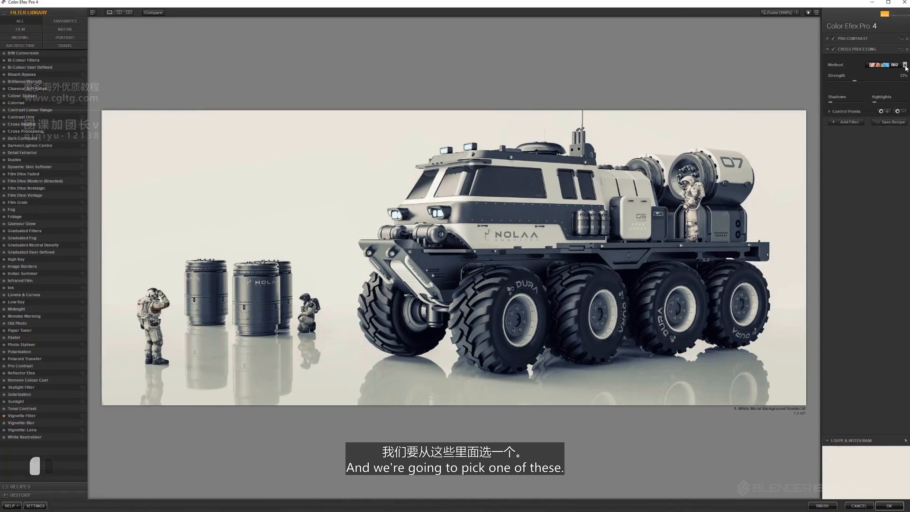
left_click(901, 65)
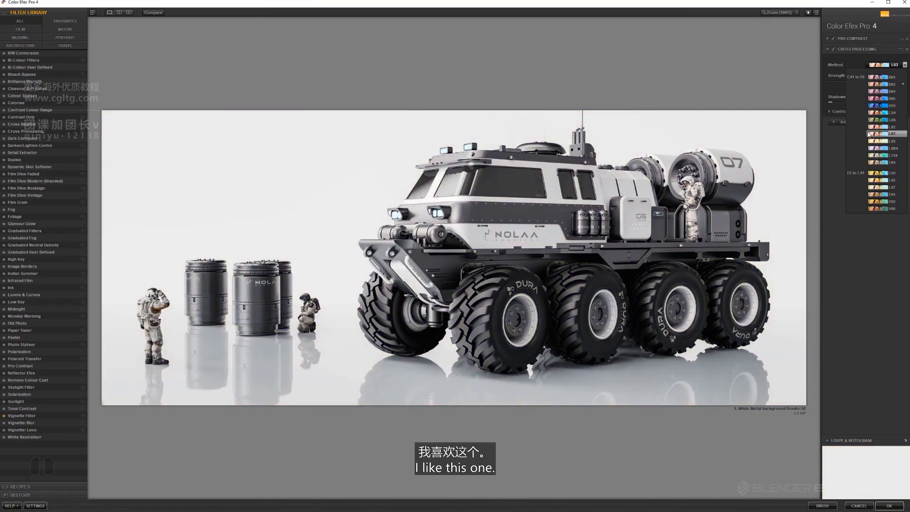
left_click(868, 134)
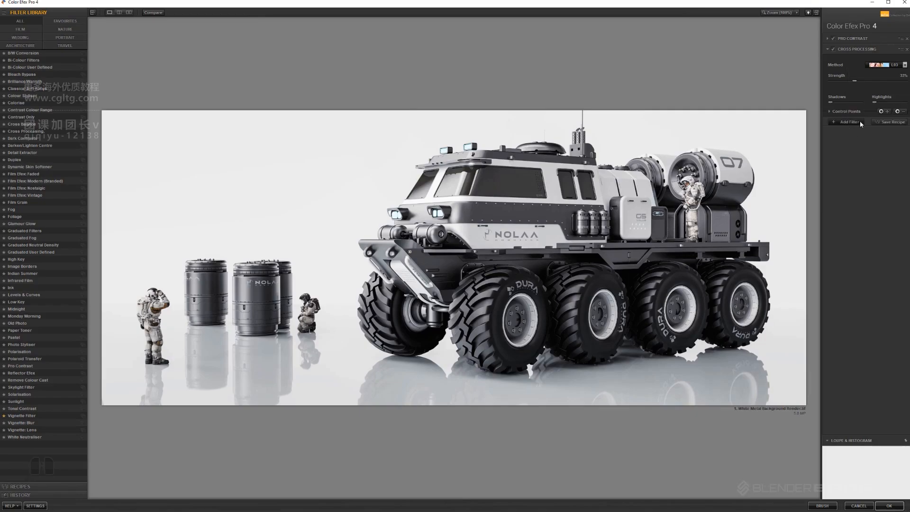
Step: Lower the Cross Processing filter's overall opacity to 79%
left_click(829, 111)
left_click_drag(903, 126, 819, 134)
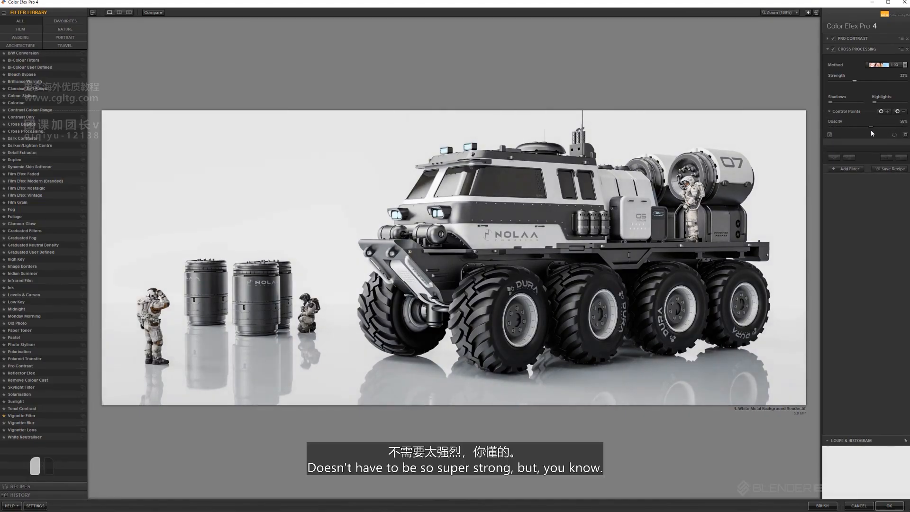
left_click_drag(876, 128, 855, 131)
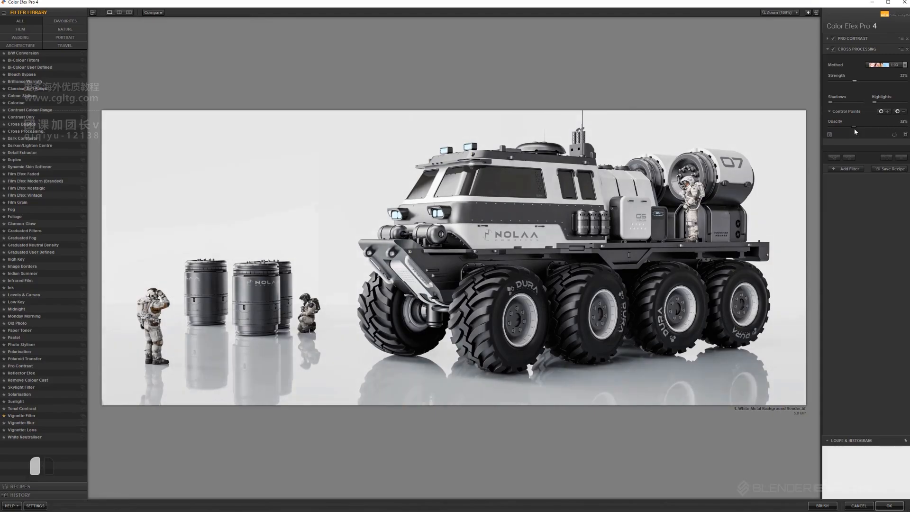
Step: Remove the Pro Contrast filter from the stack and apply the Cross Processing filter to the image
left_click(834, 38)
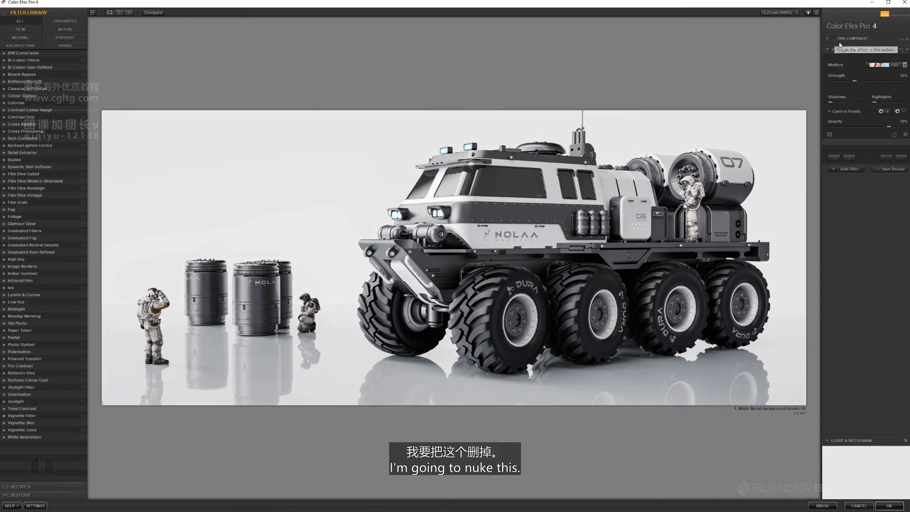
left_click(907, 39)
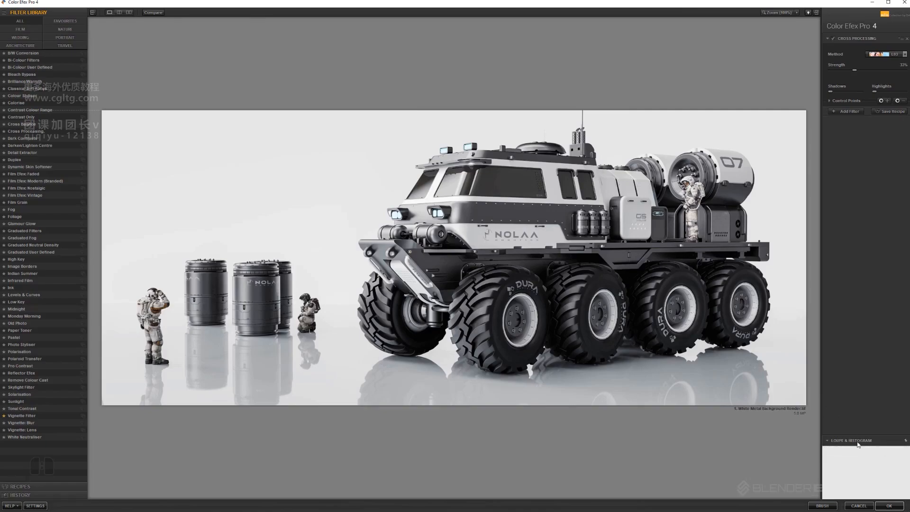
left_click(889, 506)
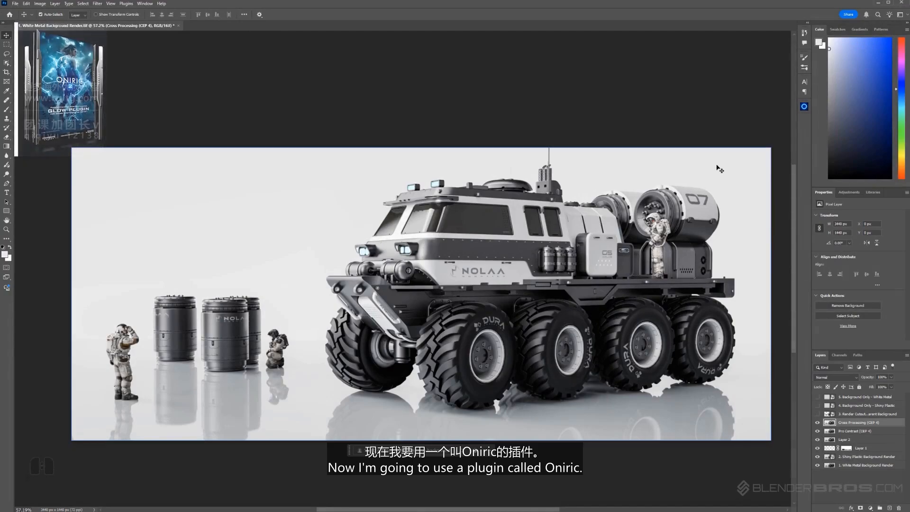
Step: Create a new glow element with the Oniric plugin and turn on its mask for brush painting
left_click(805, 107)
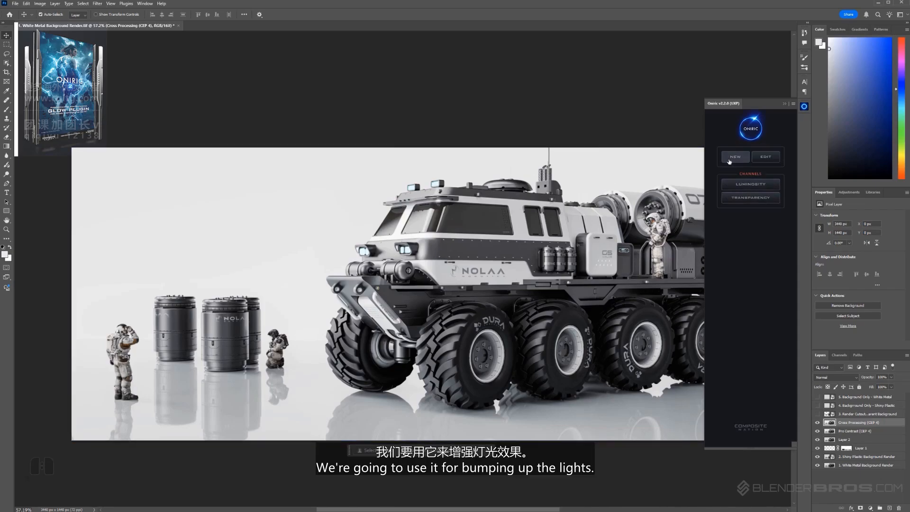
left_click(734, 156)
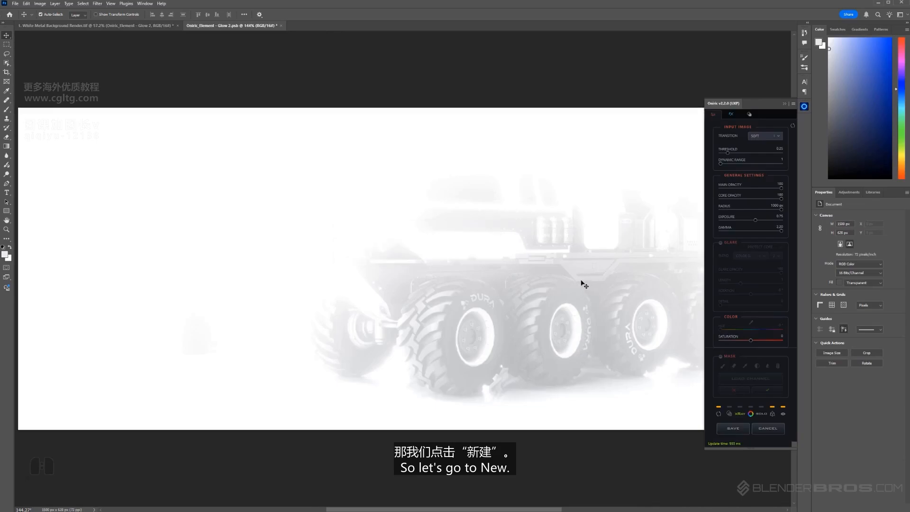
left_click(721, 356)
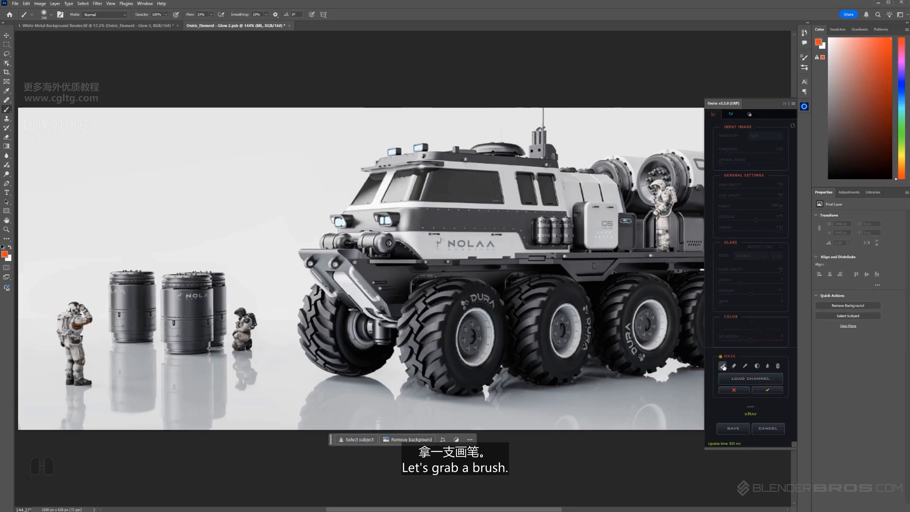
Step: Paint the glow mask tightly over both lenses of the front headlight facing the astronauts with a small, harder brush and erase the spill at its edge
scroll(340, 225, "up", 8)
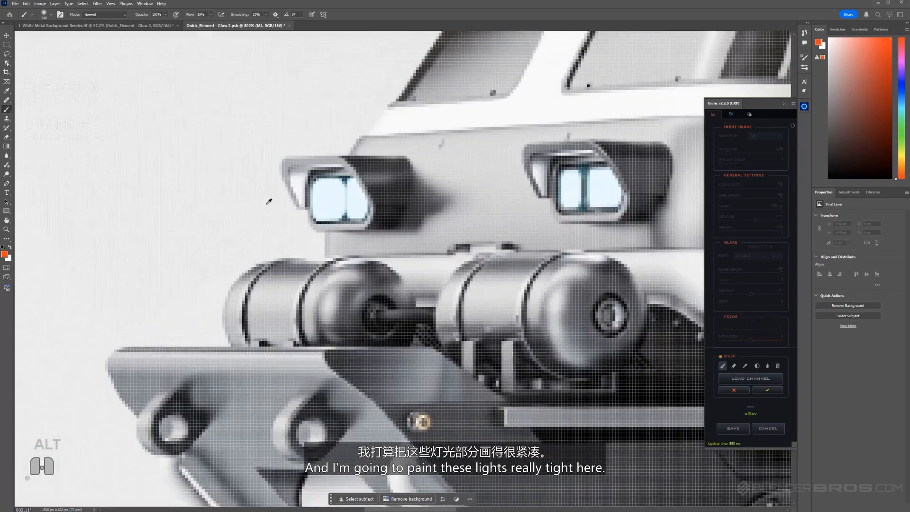
scroll(269, 202, "up", 1)
left_click_drag(346, 211, 51, 248)
mouse_move(380, 192)
left_mouse_down()
mouse_move(309, 195)
mouse_move(334, 185)
mouse_move(325, 189)
mouse_move(339, 201)
left_mouse_up()
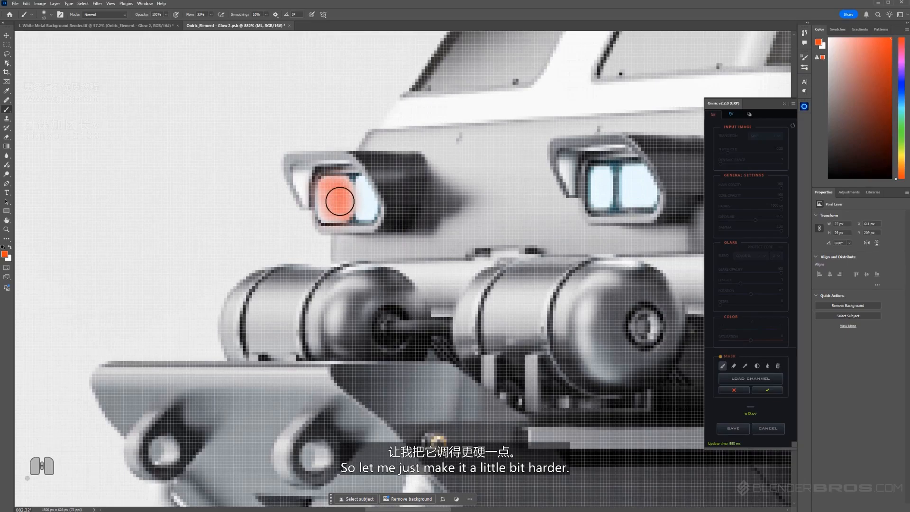
key("ctrl+z")
left_click_drag(339, 199, 337, 239)
mouse_move(327, 187)
left_mouse_down()
mouse_move(327, 211)
mouse_move(340, 216)
mouse_move(343, 187)
mouse_move(329, 212)
mouse_move(325, 196)
mouse_move(345, 187)
mouse_move(360, 189)
mouse_move(367, 210)
left_mouse_up()
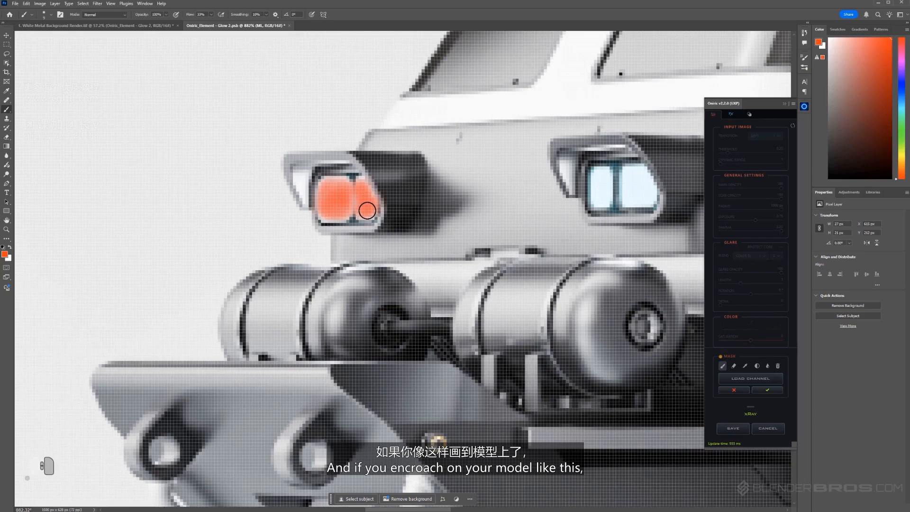
key("e")
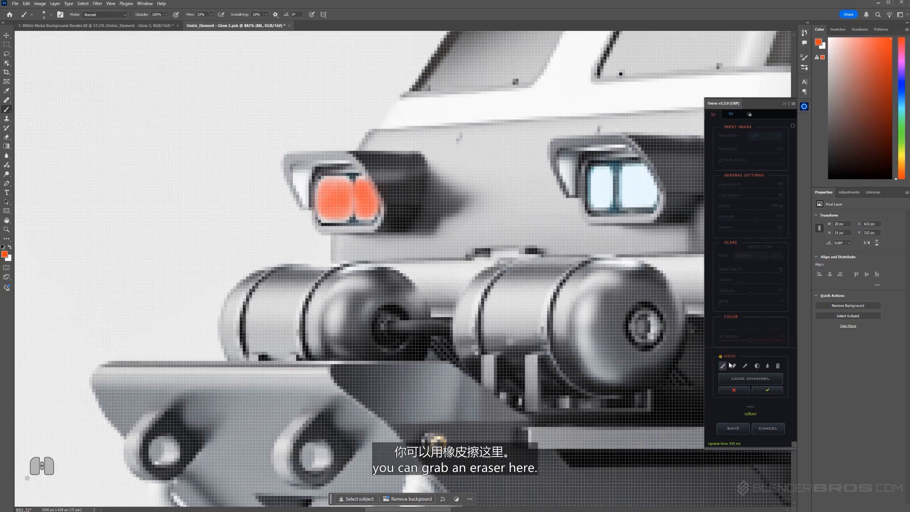
left_click_drag(441, 204, 436, 207, "alt")
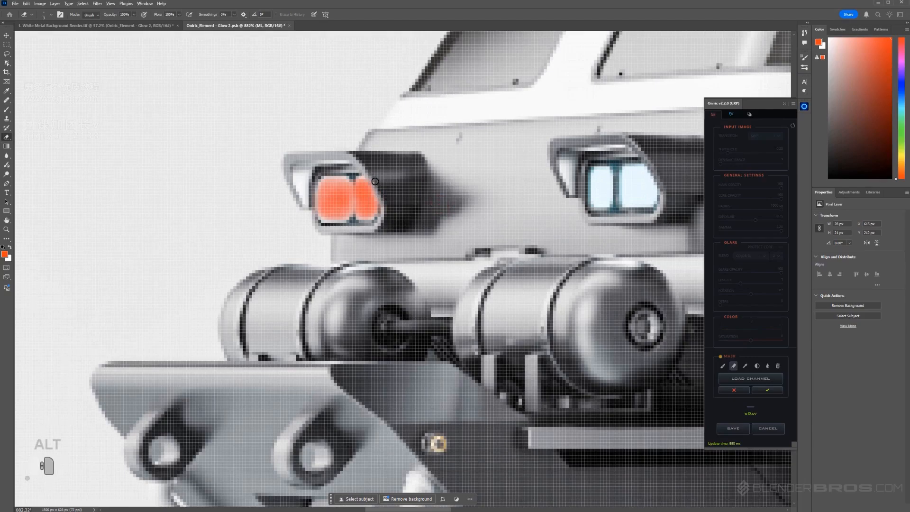
Step: Paint the glow mask over both lenses of the second headlight, leaving out the reflections, and clean its edges with the eraser
left_click(722, 366)
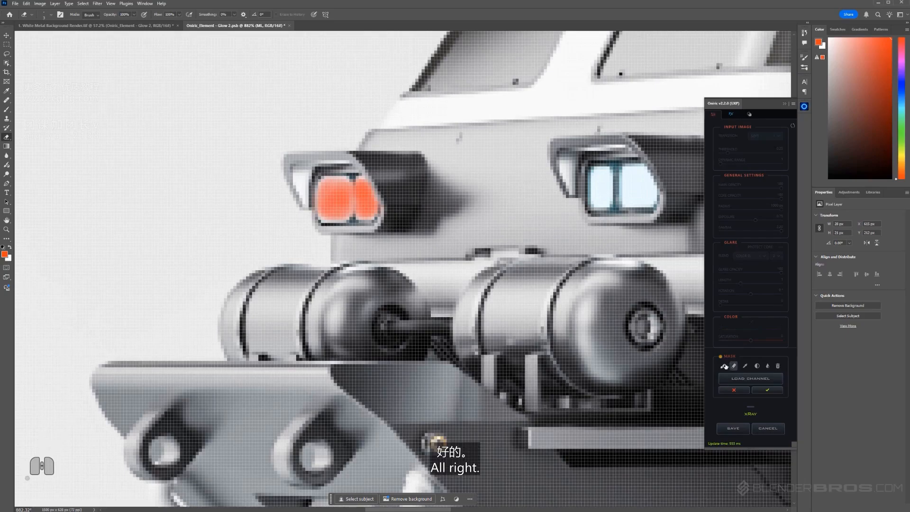
mouse_move(628, 189)
left_mouse_down("alt")
mouse_move(593, 201)
mouse_move(596, 193)
mouse_move(604, 200)
mouse_move(605, 174)
left_mouse_up("alt")
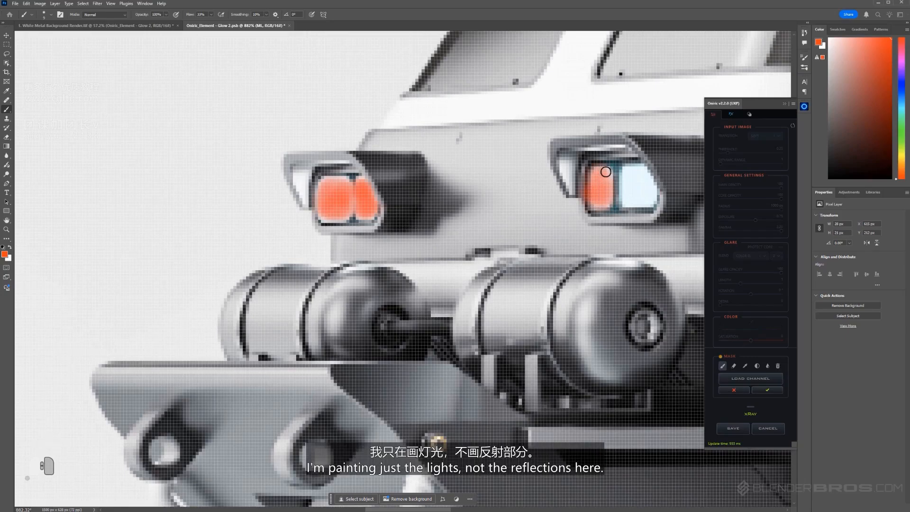
mouse_move(603, 188)
left_mouse_down()
mouse_move(630, 178)
mouse_move(629, 202)
mouse_move(627, 183)
mouse_move(643, 198)
mouse_move(637, 201)
mouse_move(646, 186)
mouse_move(651, 193)
mouse_move(638, 169)
mouse_move(645, 174)
mouse_move(630, 173)
mouse_move(626, 203)
mouse_move(642, 180)
left_mouse_up()
left_click(733, 365)
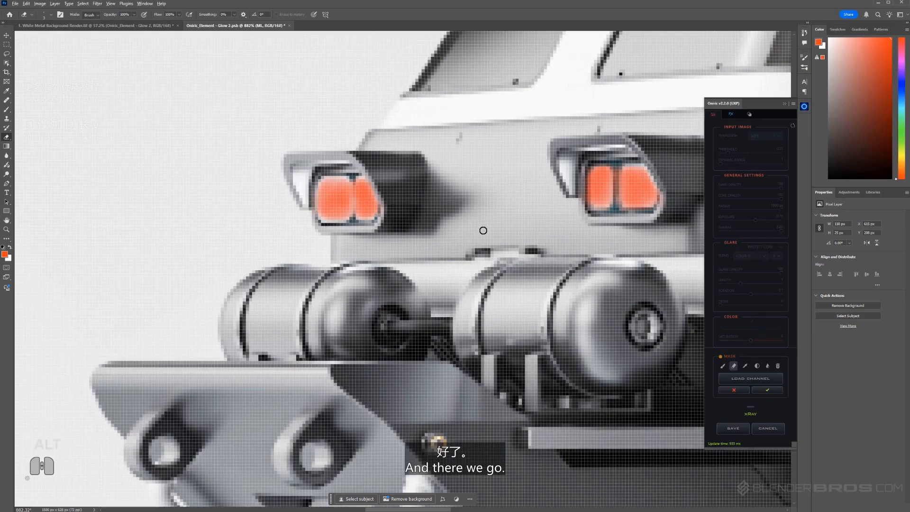
Step: Paint the glow mask over the lenses of the two lights on the vehicle's roof
scroll(483, 230, "down", 5)
left_click_drag(483, 230, 405, 339)
scroll(539, 150, "up", 4)
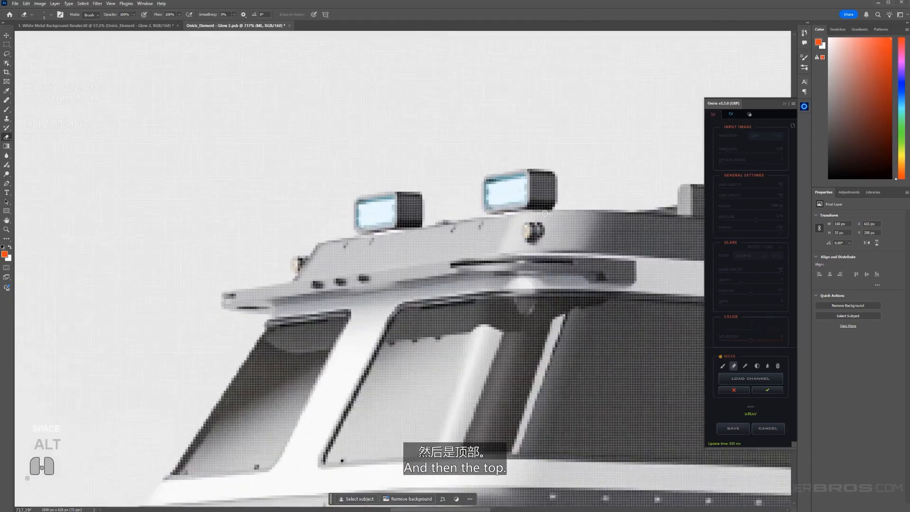
scroll(545, 213, "up", 2)
left_click(722, 365)
scroll(498, 223, "up", 2)
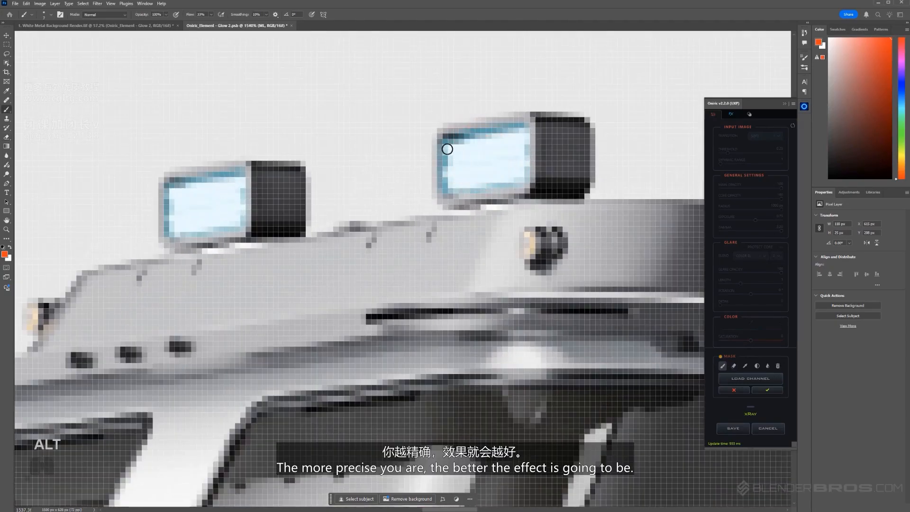
mouse_move(447, 146)
left_mouse_down()
mouse_move(517, 138)
mouse_move(520, 165)
mouse_move(460, 175)
mouse_move(454, 164)
mouse_move(460, 183)
mouse_move(504, 178)
mouse_move(501, 166)
mouse_move(472, 157)
mouse_move(494, 155)
mouse_move(470, 165)
mouse_move(513, 155)
mouse_move(519, 136)
mouse_move(455, 156)
mouse_move(463, 176)
mouse_move(488, 175)
mouse_move(512, 165)
mouse_move(472, 166)
mouse_move(528, 134)
mouse_move(504, 147)
left_mouse_up()
mouse_move(173, 192)
left_mouse_down()
mouse_move(199, 220)
mouse_move(235, 207)
mouse_move(233, 193)
mouse_move(191, 197)
mouse_move(236, 215)
mouse_move(180, 199)
mouse_move(222, 191)
mouse_move(232, 212)
left_mouse_up()
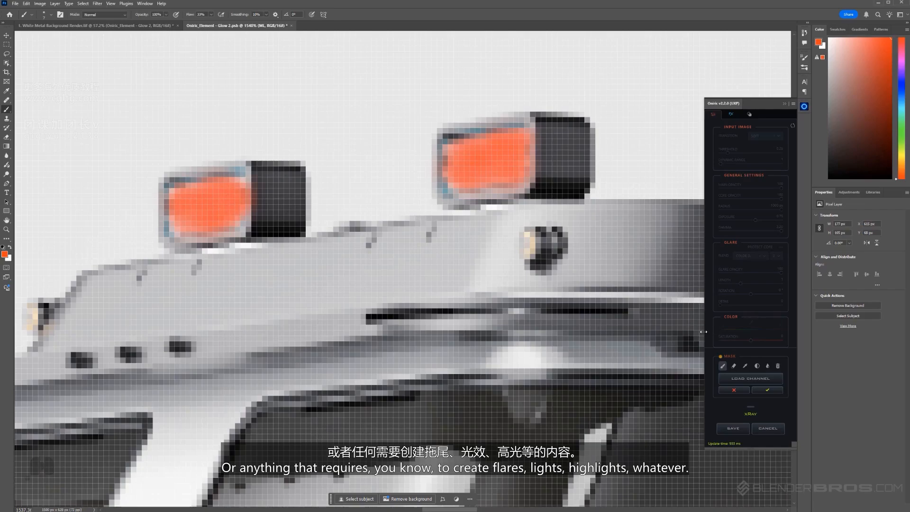
Step: Erase the mask spill along the edges of both roof lights next to their dark housings
left_click(734, 367)
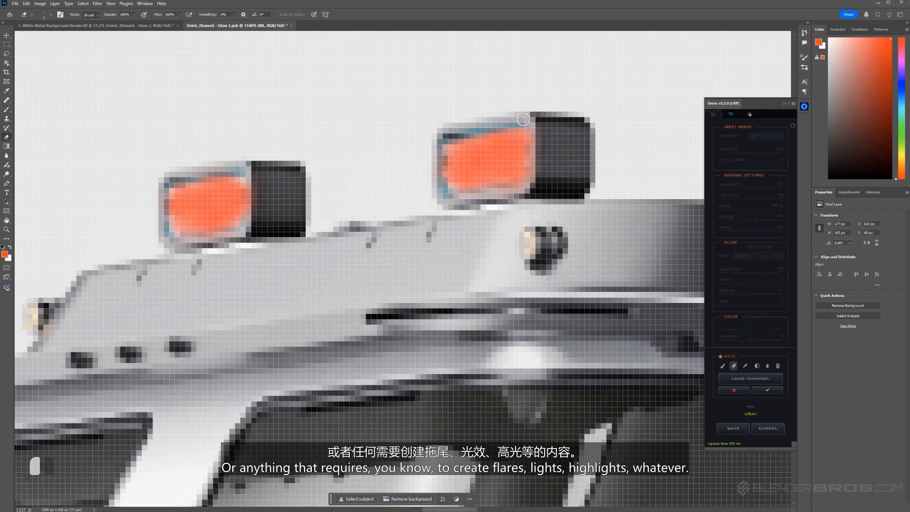
left_click_drag(537, 147, 535, 190)
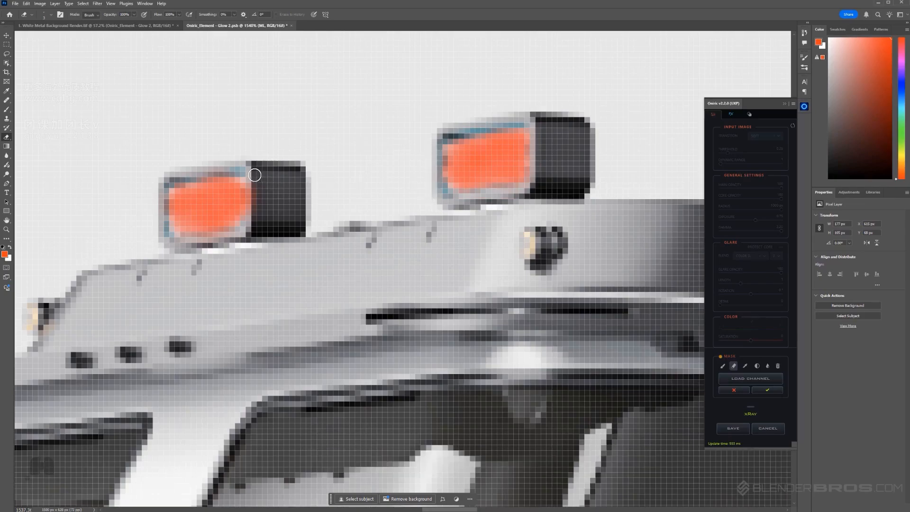
left_click_drag(254, 174, 252, 220)
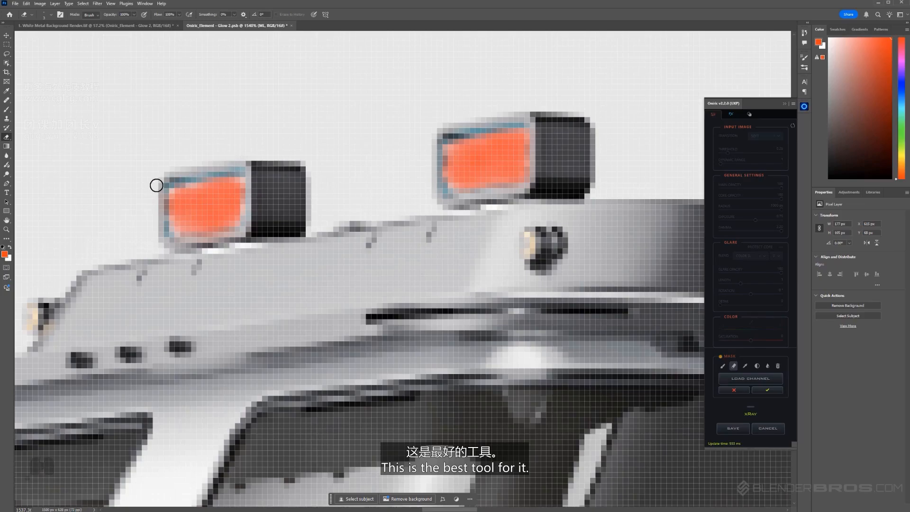
Step: Fit the whole image in view and apply Oniric's factory preset Stadium Blue Lights to the masked lights
key("ctrl+0")
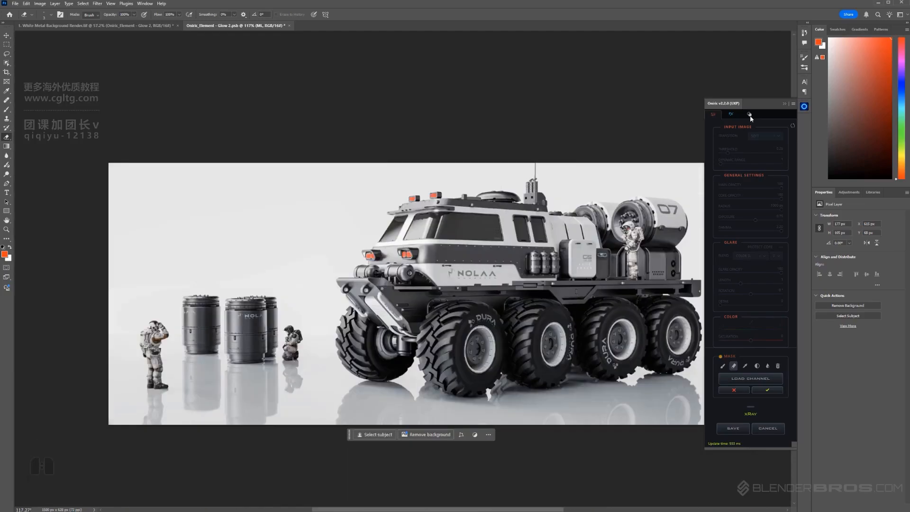
left_click(750, 115)
left_click(748, 174)
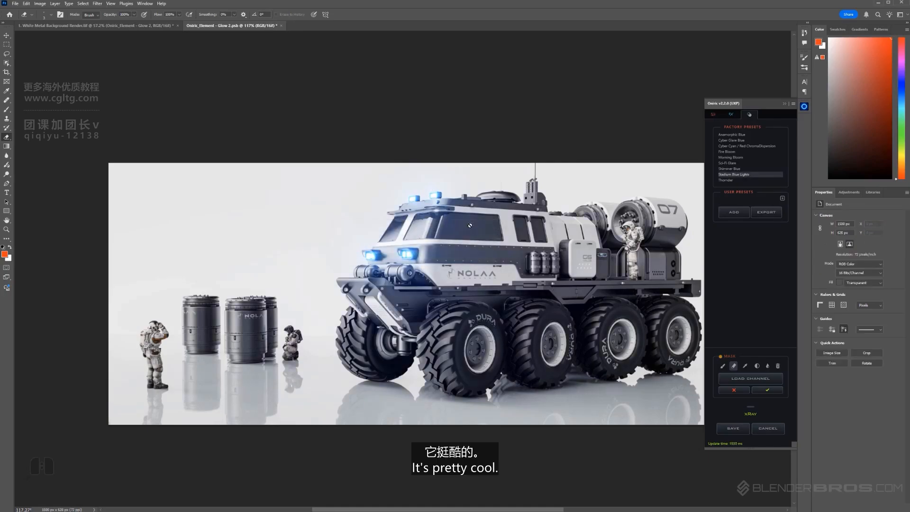
Step: Save the blue lights glow into the main render and compare the image with the glow layer hidden and shown
left_click(735, 430)
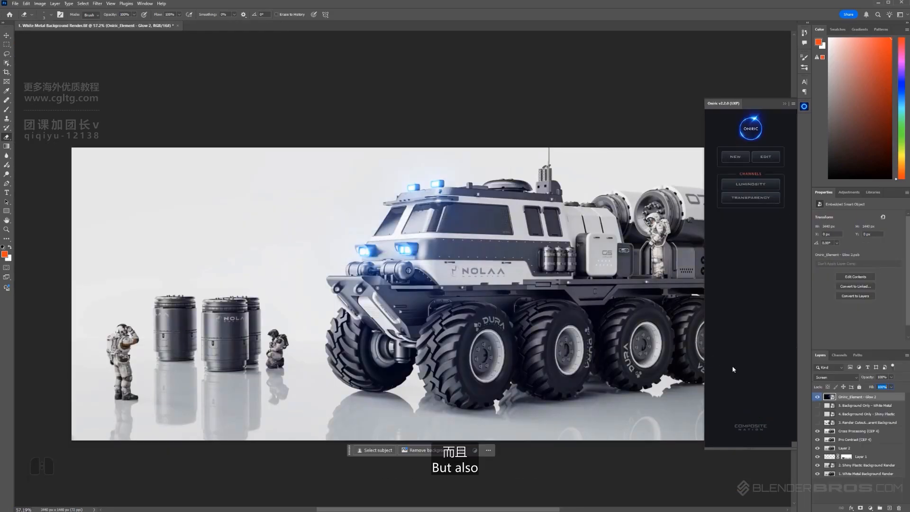
left_click(817, 398)
left_click(817, 398)
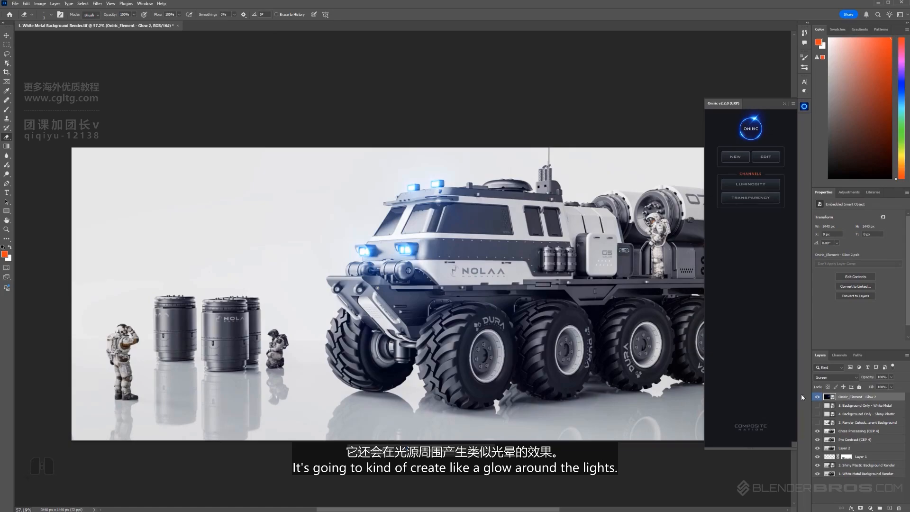
Step: Lower the opacity of the blue lights glow layer to about 87%
scroll(481, 262, "down", 3)
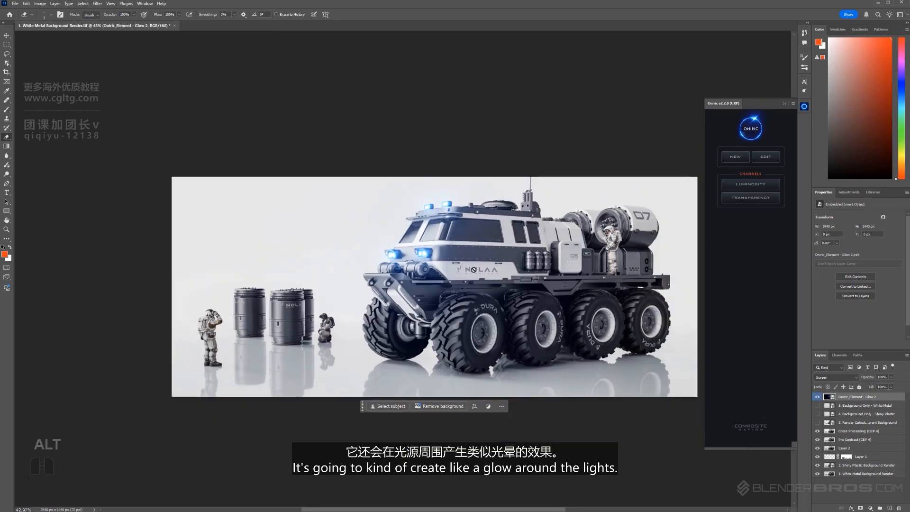
scroll(480, 263, "up", 2)
left_click_drag(479, 266, 458, 265)
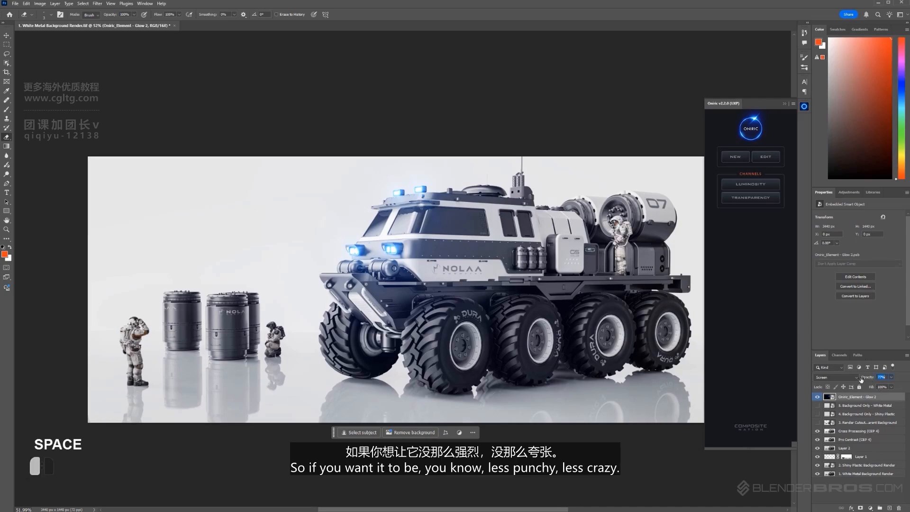
left_click_drag(870, 379, 863, 379)
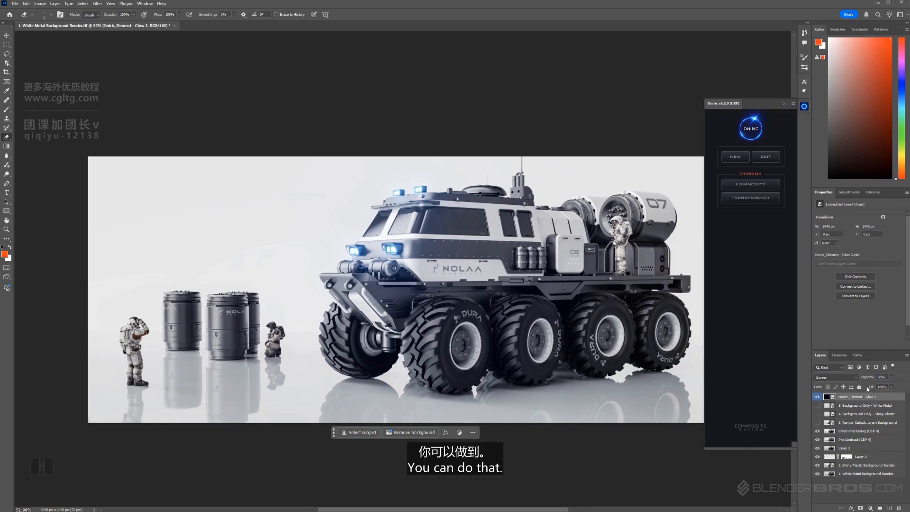
left_click_drag(865, 378, 880, 375)
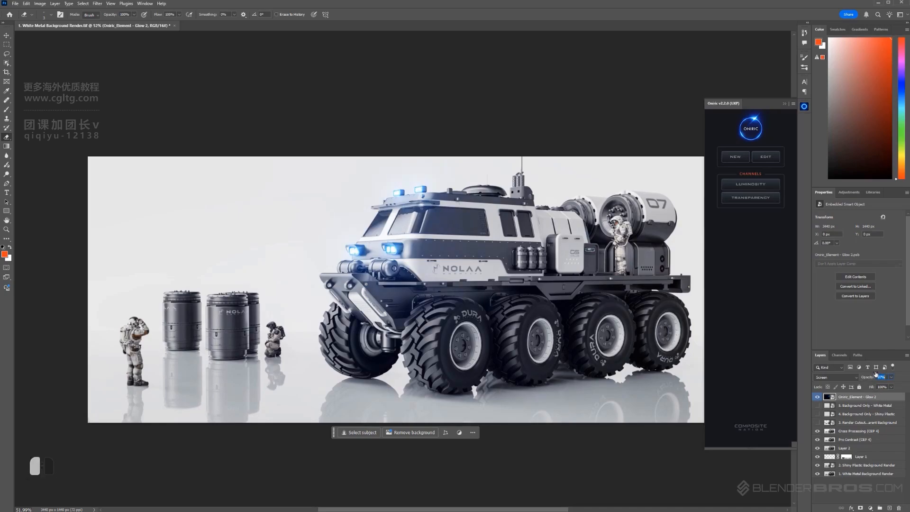
Step: Reopen Oniric and create another new glow element for the smaller orange lights
key("Delete")
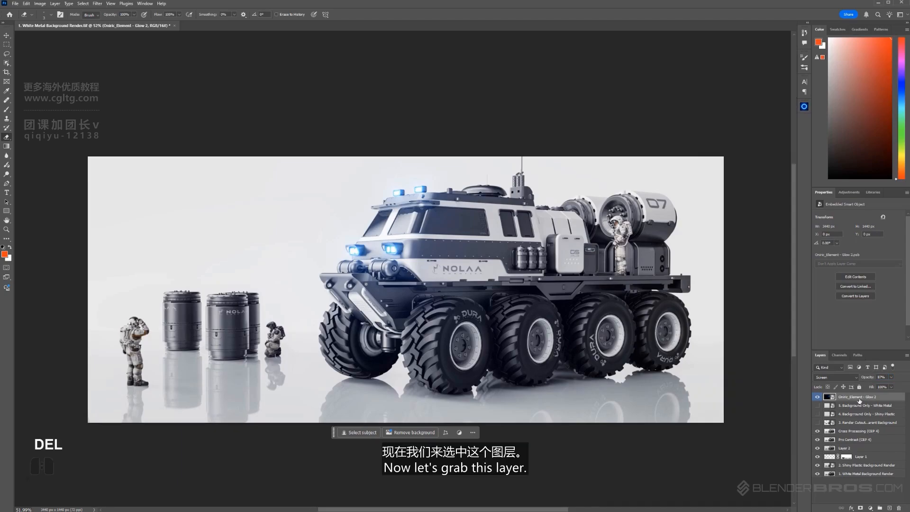
scroll(345, 338, "up", 3)
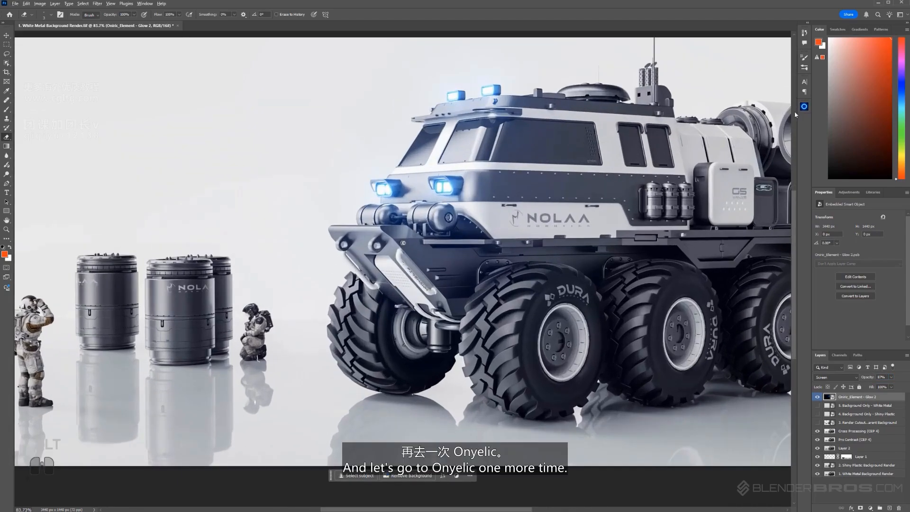
left_click(803, 107)
left_click(735, 157)
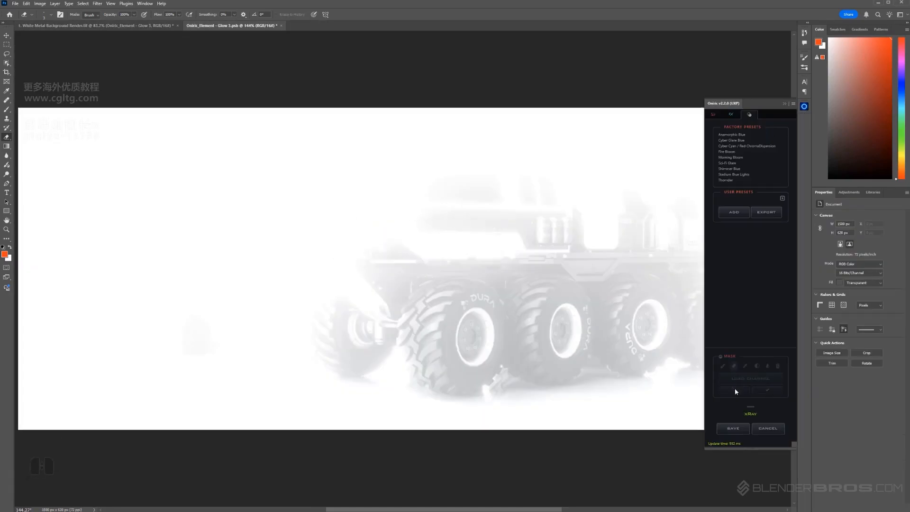
Step: Paint the new glow mask over the standing astronaut's waist light and the crouching astronaut's helmet light beside the barrels
left_click(723, 366)
scroll(264, 386, "up", 10)
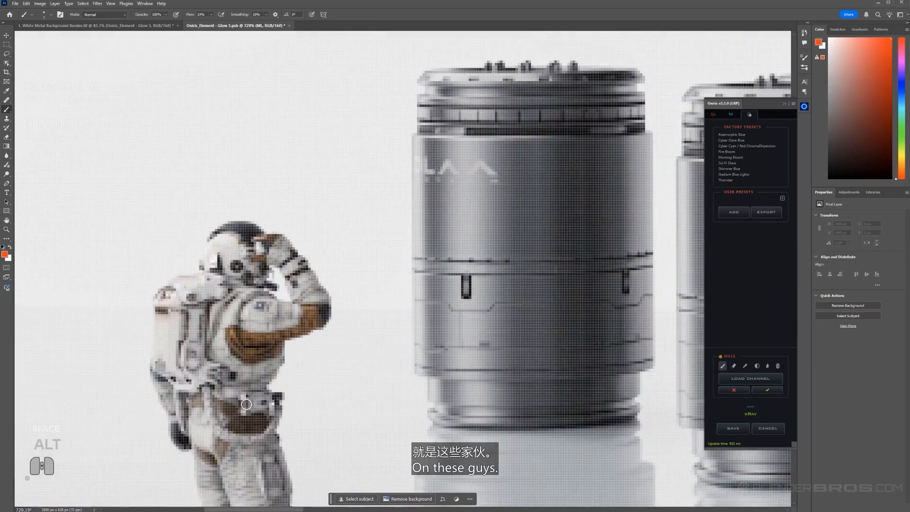
left_click(272, 403)
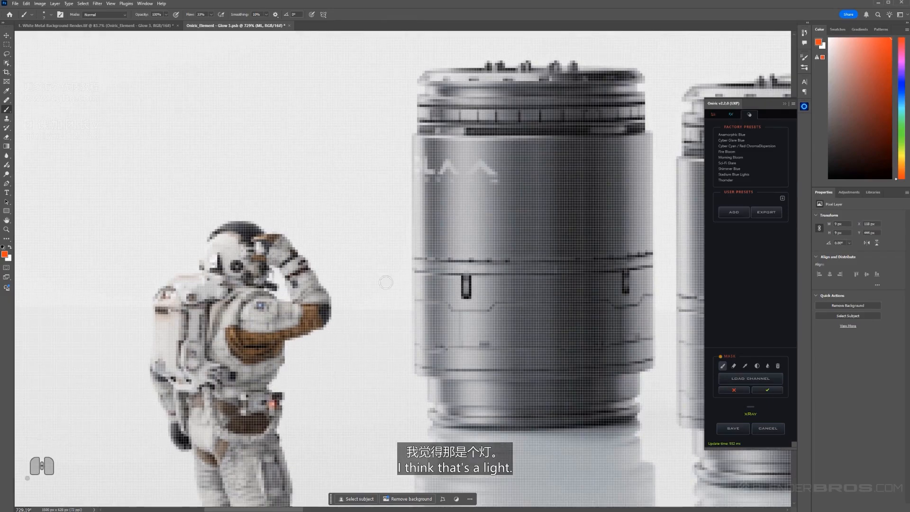
left_click_drag(502, 218, 230, 227)
left_click_drag(538, 306, 502, 256)
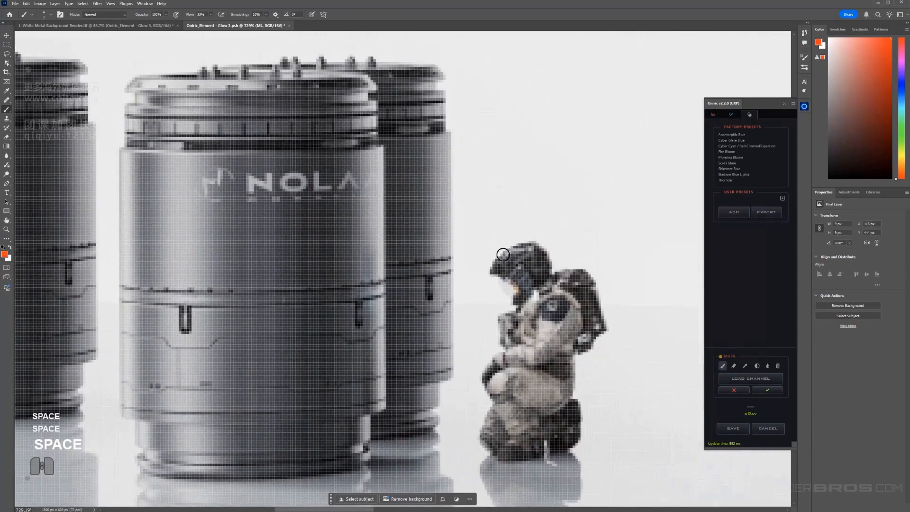
left_click(512, 288)
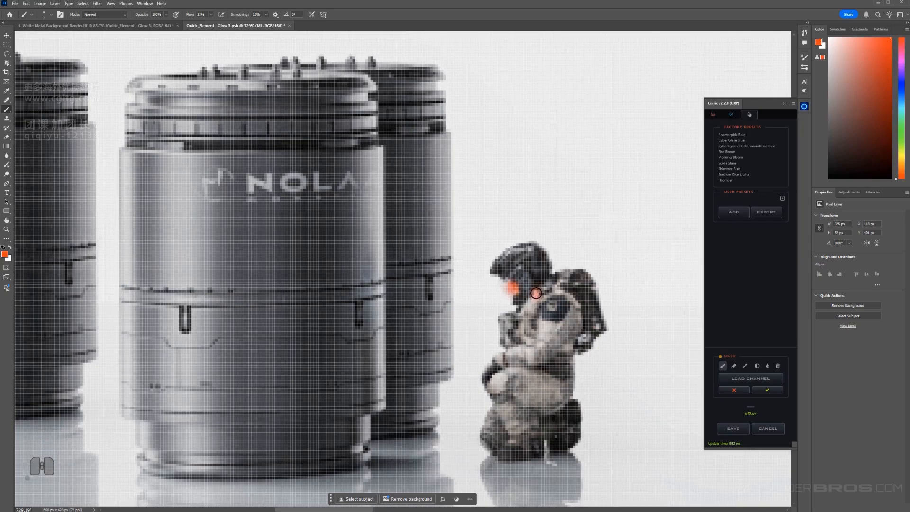
left_click(534, 296)
Step: Paint the glow mask over the orange helmet visor of the astronaut standing on the vehicle
scroll(515, 297, "down", 5, "alt")
left_click_drag(388, 284, 29, 277)
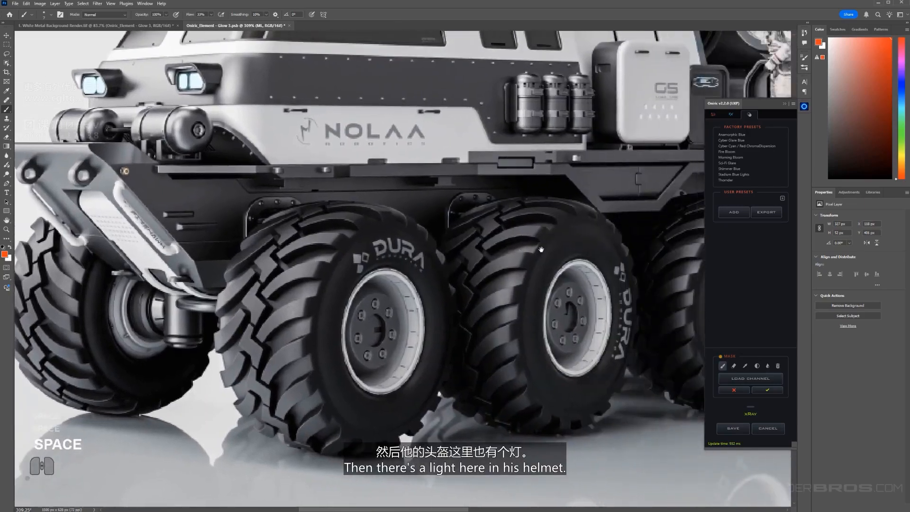
left_click_drag(616, 113, 405, 243)
scroll(369, 168, "up", 5, "alt")
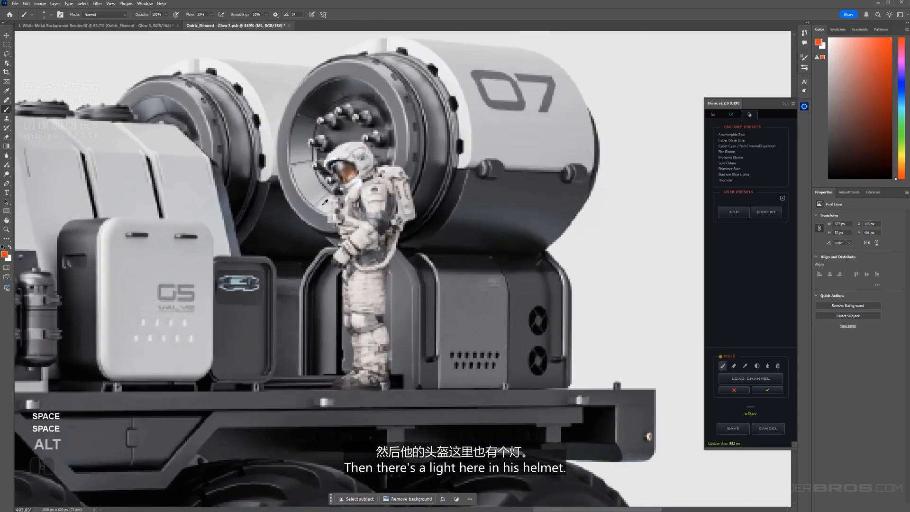
left_click_drag(356, 169, 350, 176)
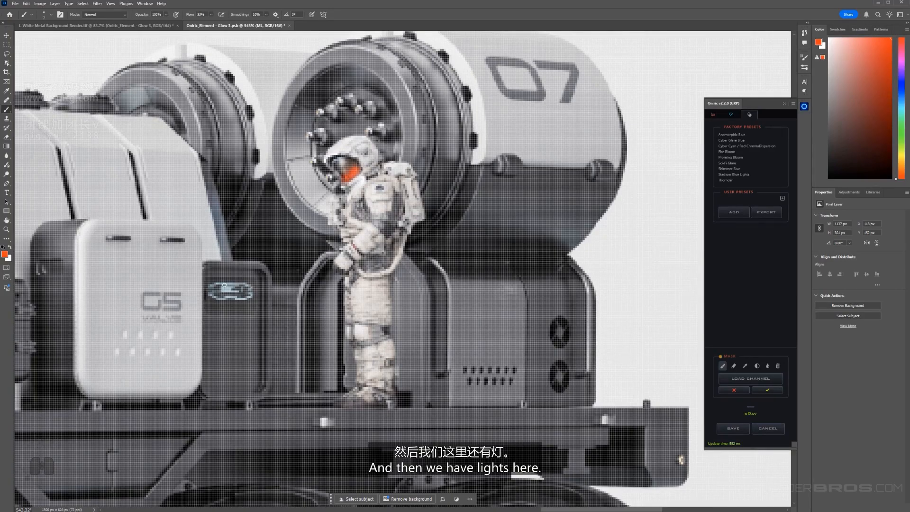
Step: Resize the brush and paint the mask over the small orange lights at the rear and front ends of the chassis
key("alt")
left_click(681, 459, "alt")
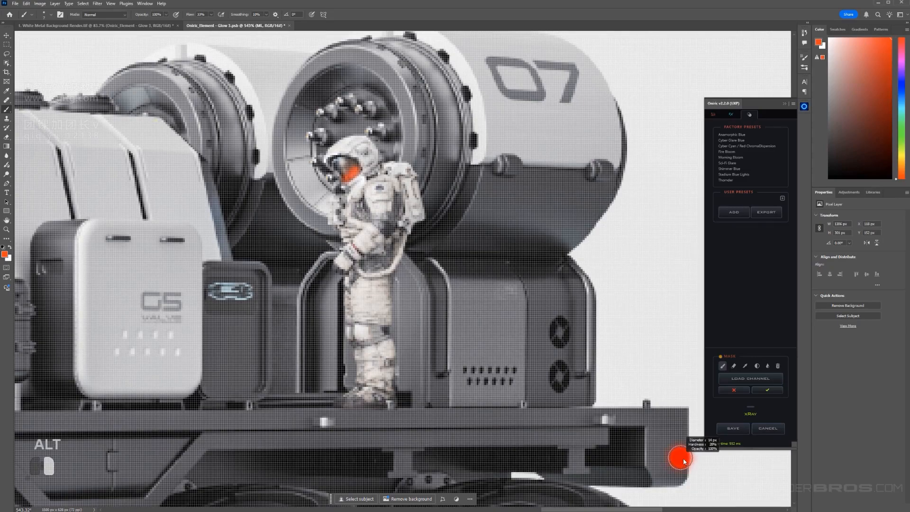
left_click_drag(227, 355, 673, 327)
left_click_drag(71, 284, 567, 235)
mouse_move(355, 275)
left_mouse_down()
mouse_move(385, 280)
mouse_move(397, 257)
left_mouse_up()
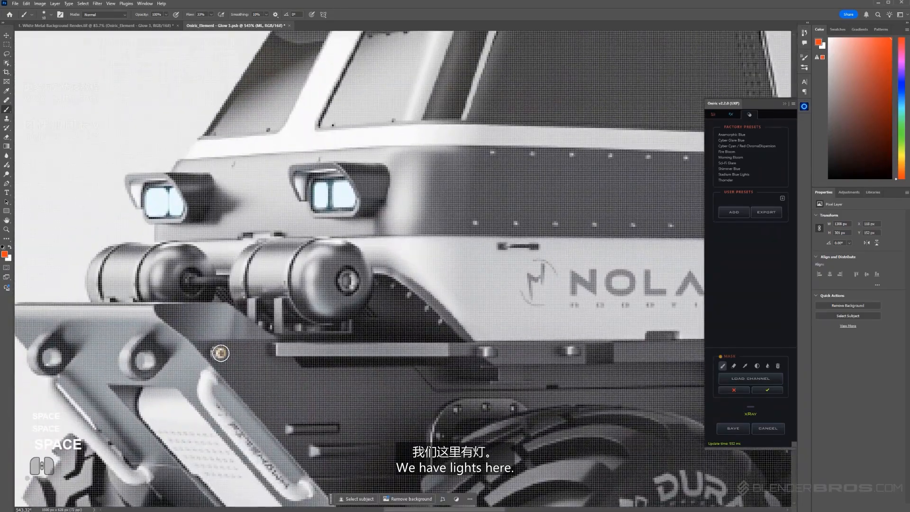
Step: Paint the mask over the two small orange marker lights on the roof's front edge, undoing the oversized strokes
mouse_move(453, 149)
left_mouse_down()
mouse_move(415, 401)
mouse_move(424, 413)
left_mouse_up()
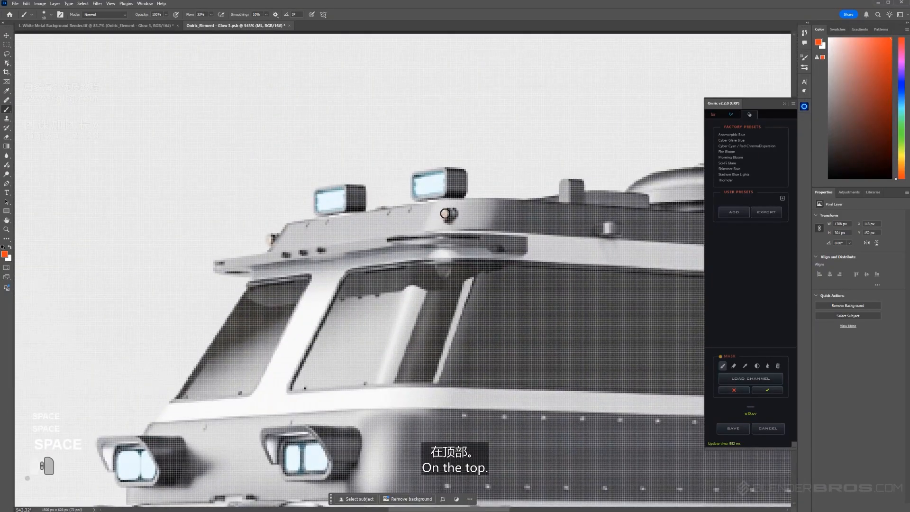
left_click(445, 213)
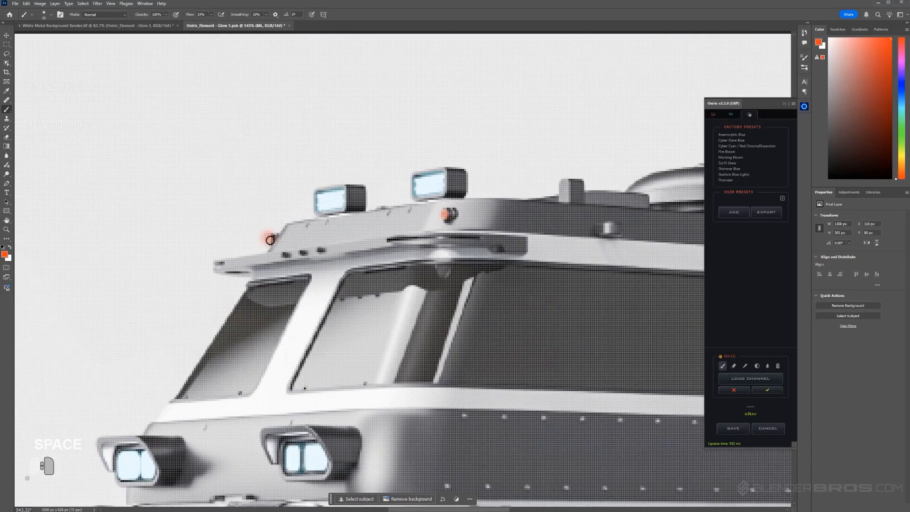
key("ctrl+z")
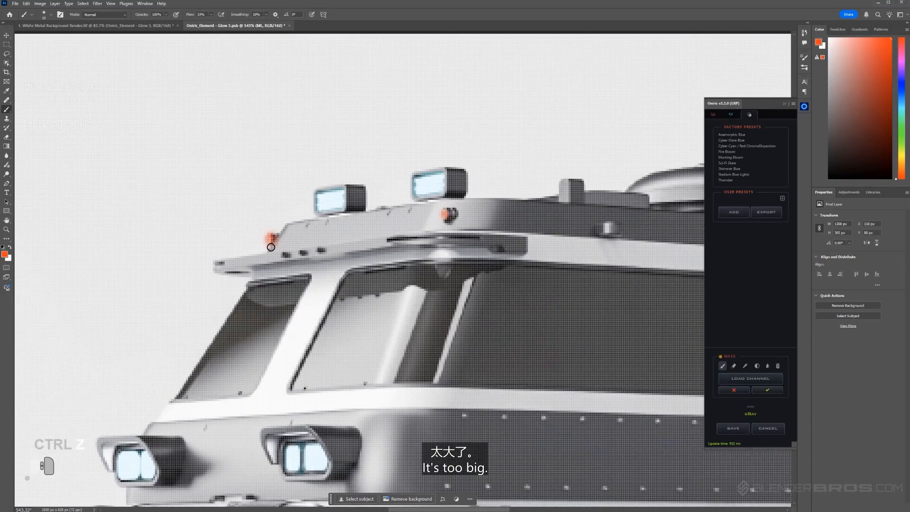
key("ctrl+z")
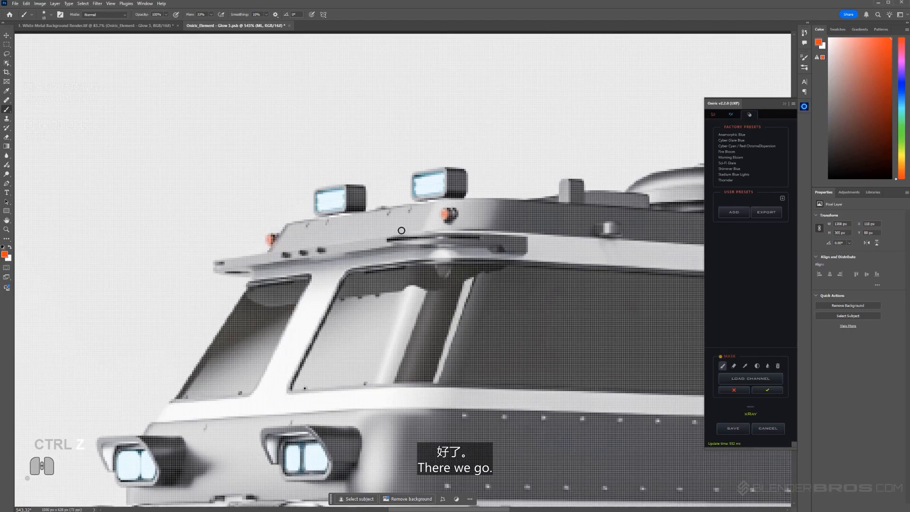
left_click_drag(444, 212, 447, 217)
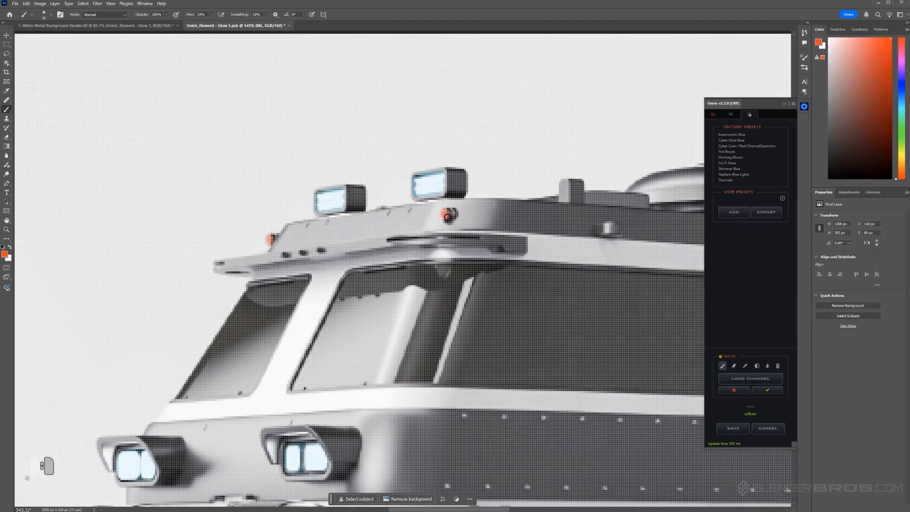
Step: Paint the glow mask over the seven small lights arranged in a ring inside the 07 cylinder's opening
left_click_drag(385, 395, 372, 270)
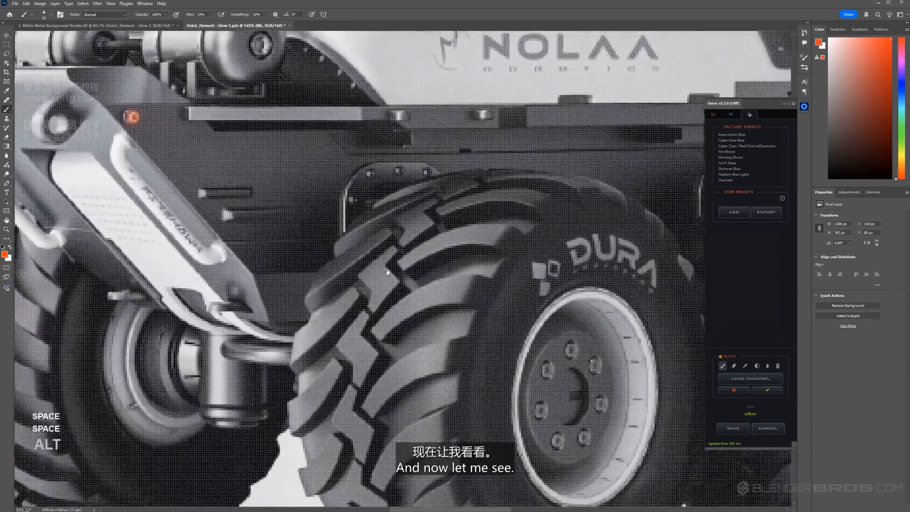
scroll(440, 256, "down", 4)
scroll(439, 256, "down", 3)
left_click_drag(440, 257, 236, 308)
left_click_drag(408, 175, 351, 200)
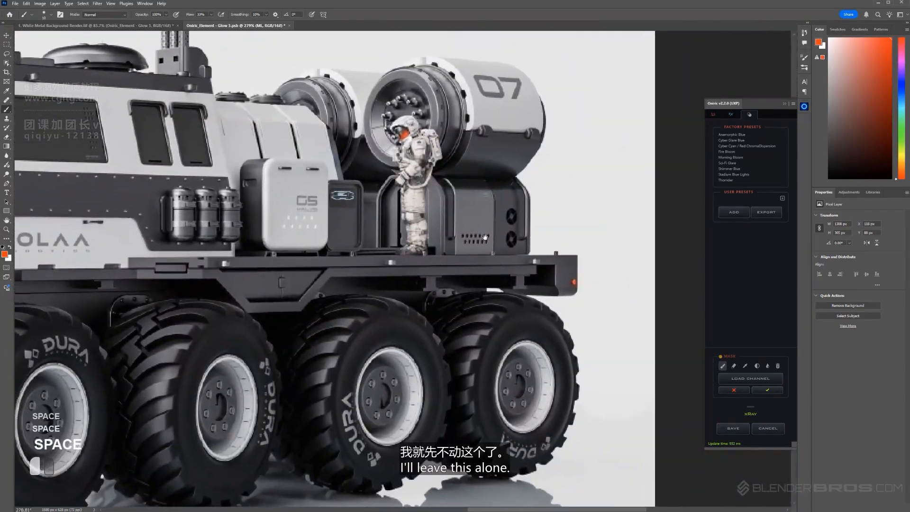
scroll(408, 104, "up", 5)
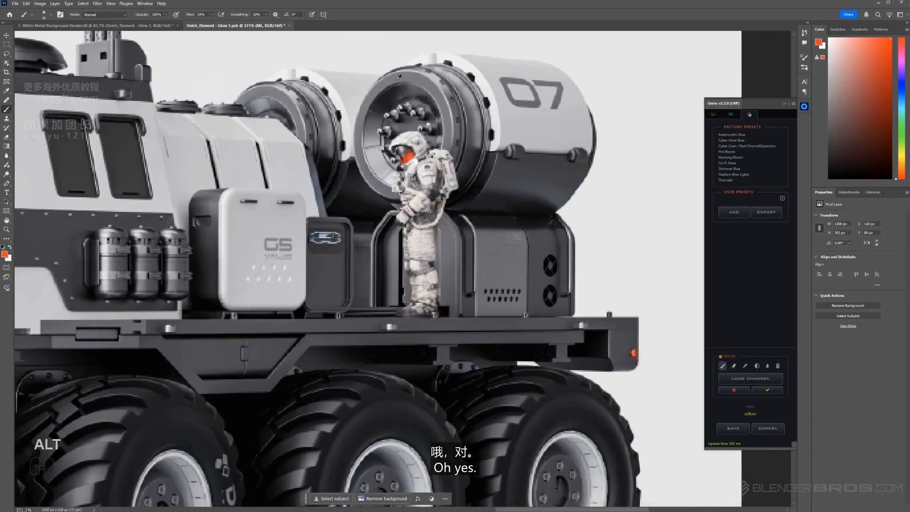
scroll(408, 104, "up", 4)
left_click(438, 164)
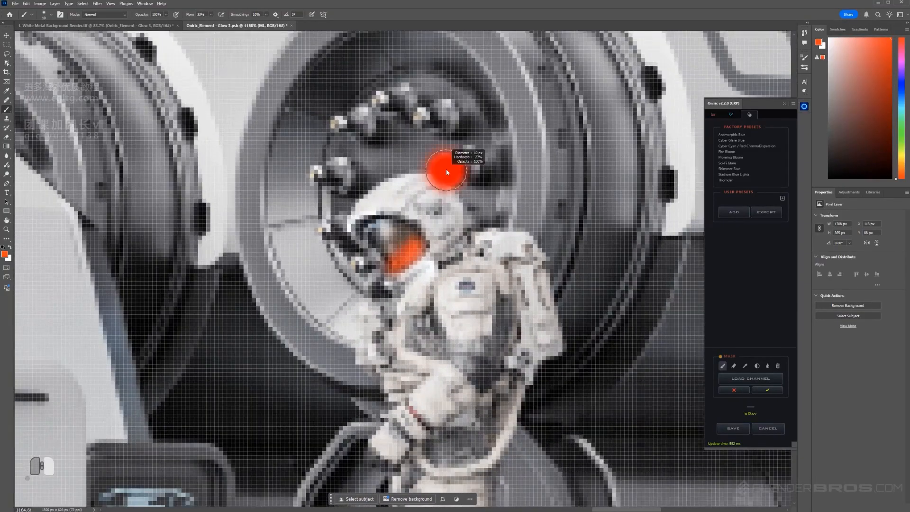
left_click(439, 164)
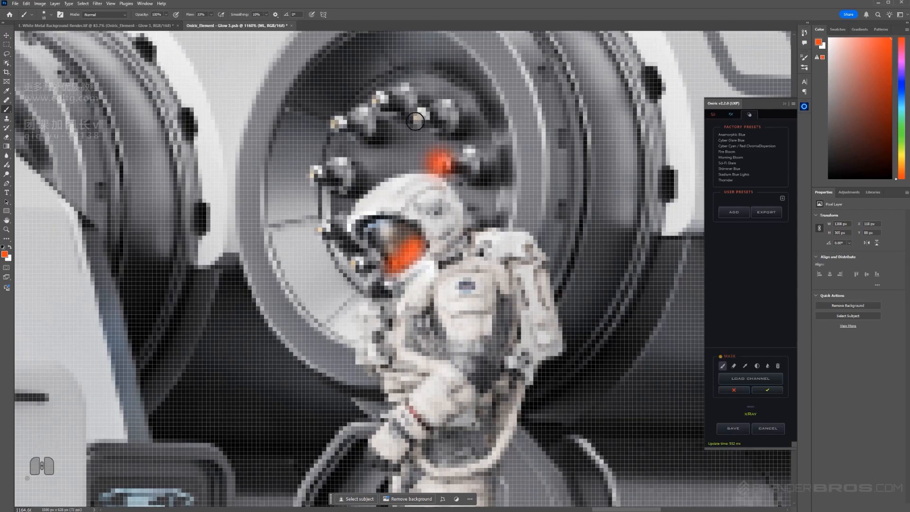
left_click(416, 119)
left_click(379, 100)
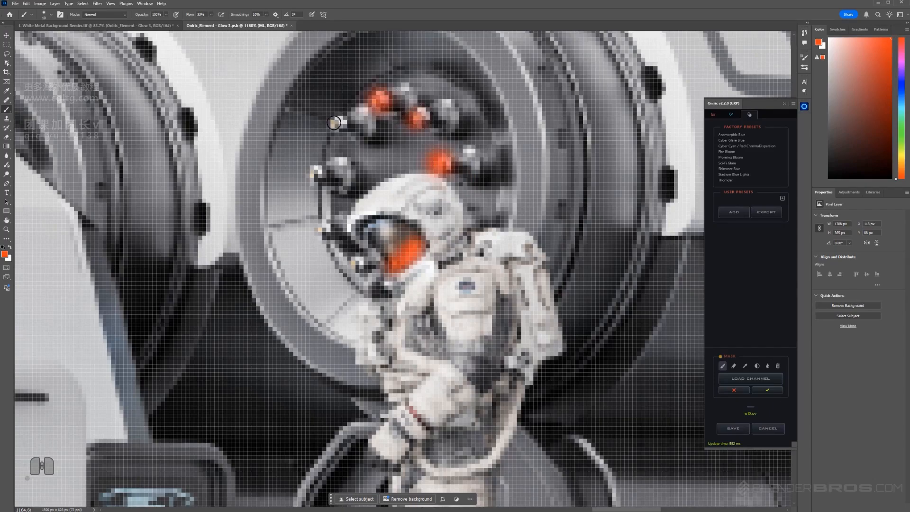
left_click(332, 125)
left_click(314, 174)
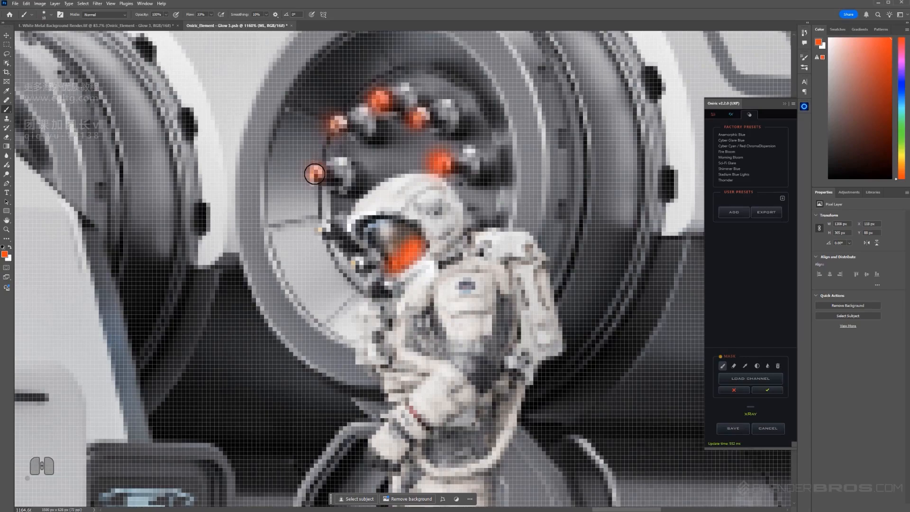
left_click(327, 230)
left_click(358, 262)
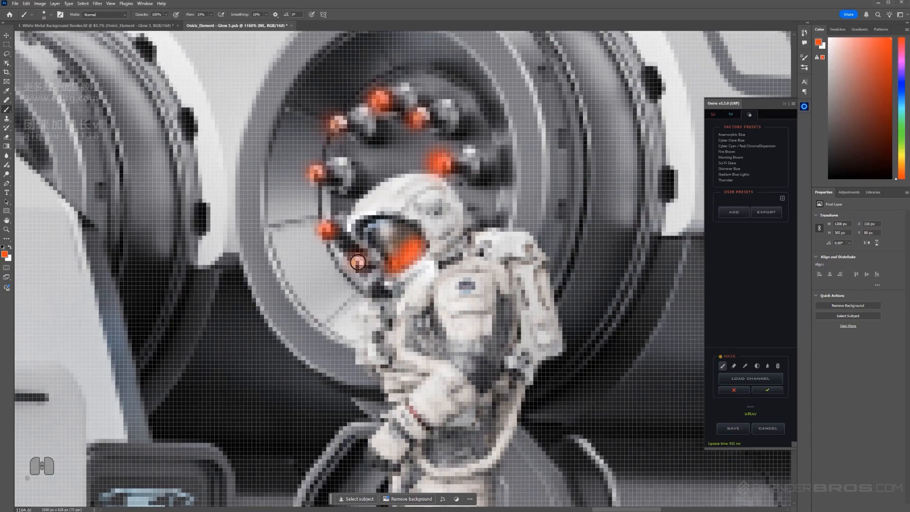
Step: Apply the painted mask and save the glow into the main render, checking it with its layer hidden and shown
scroll(473, 233, "down", 10)
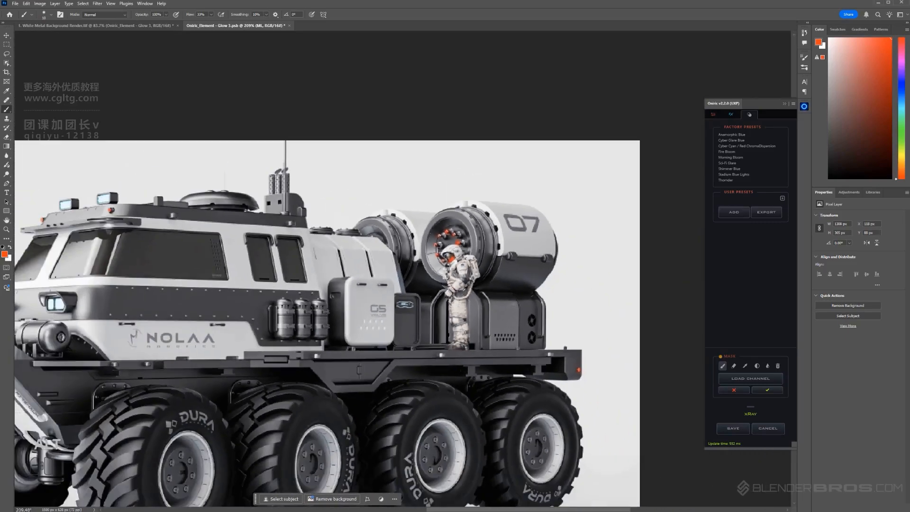
left_click(767, 390)
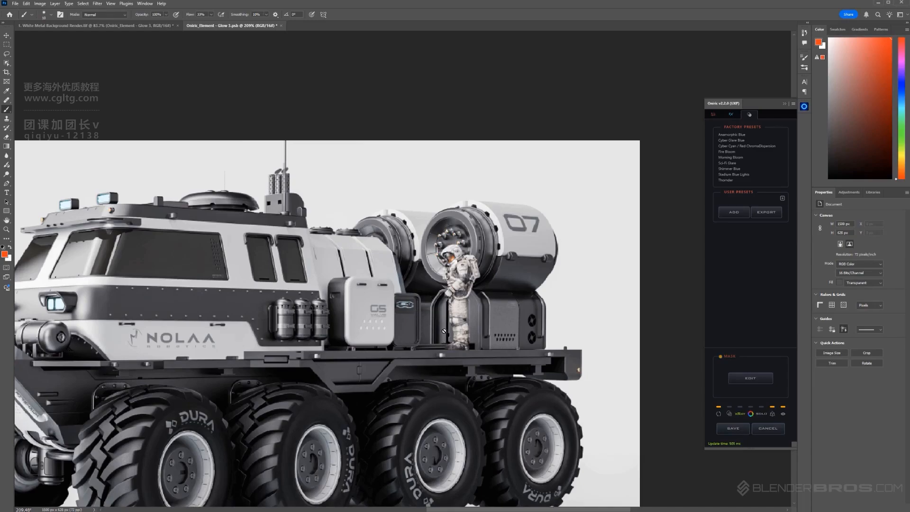
scroll(433, 300, "down", 2)
left_click(733, 428)
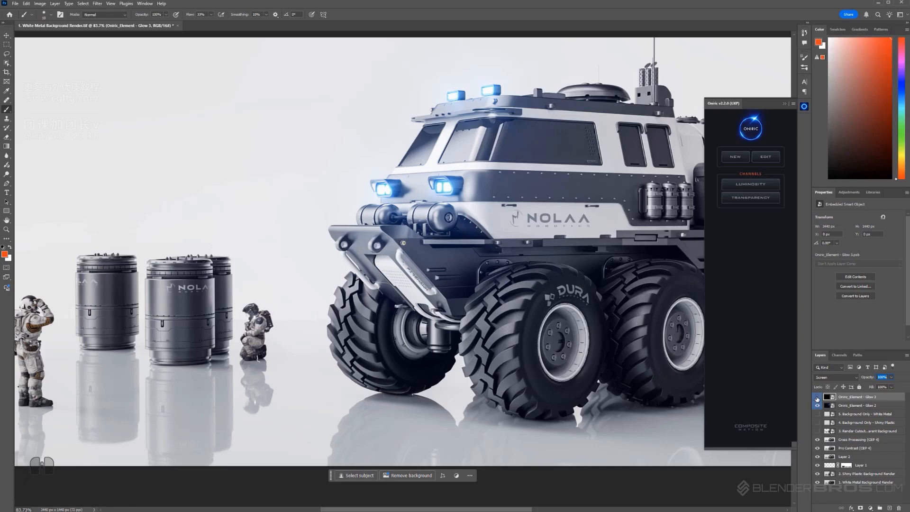
left_click(817, 398)
left_click(816, 398)
left_click(817, 398)
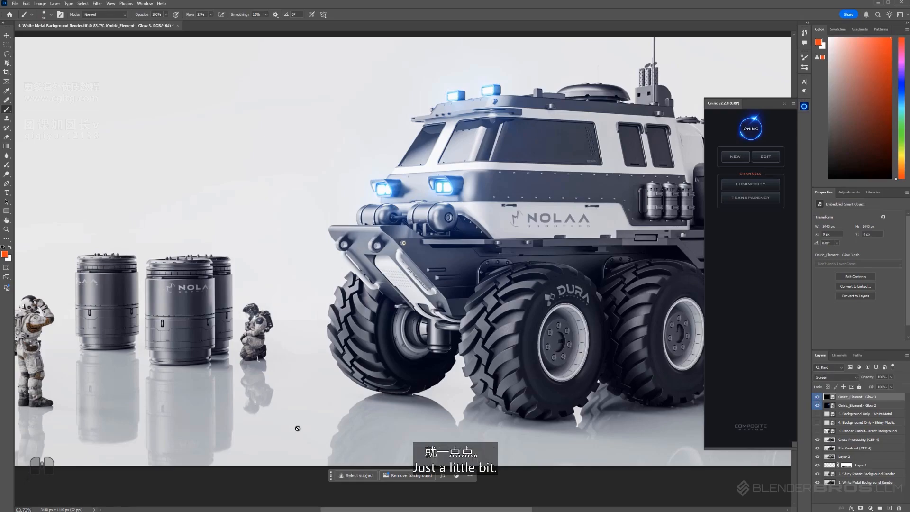
Step: Add a layer mask to the Oniric_Element - Glow 3 layer and tone down the glow on the kneeling astronaut's visor
scroll(283, 379, "down", 5)
left_click_drag(504, 290, 451, 295)
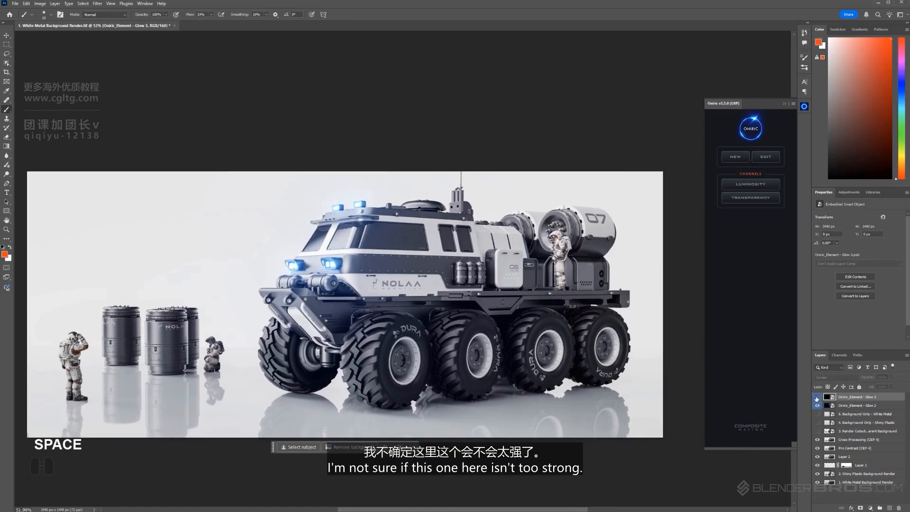
scroll(145, 366, "up", 3)
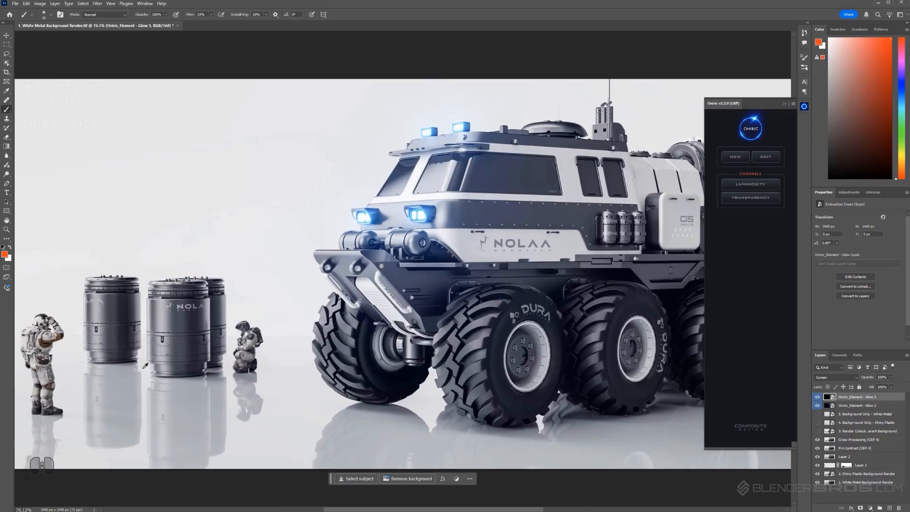
scroll(210, 336, "up", 5)
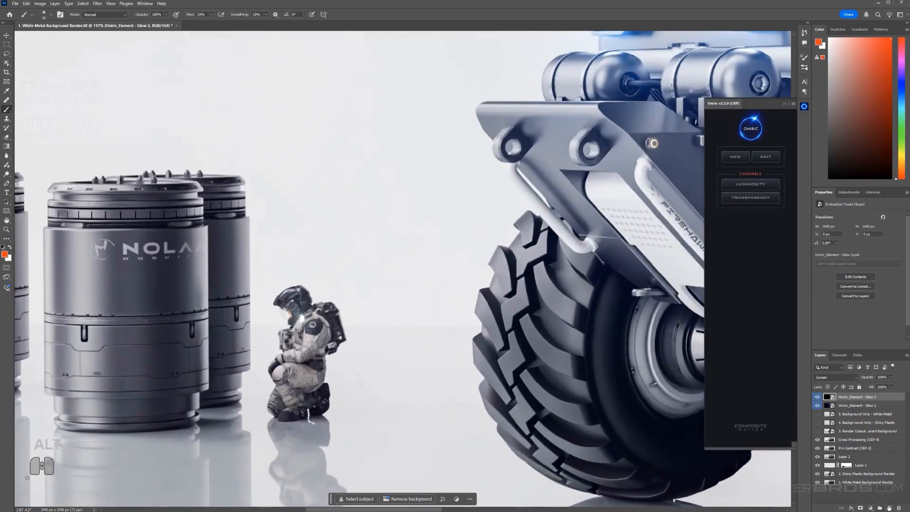
left_click(860, 508)
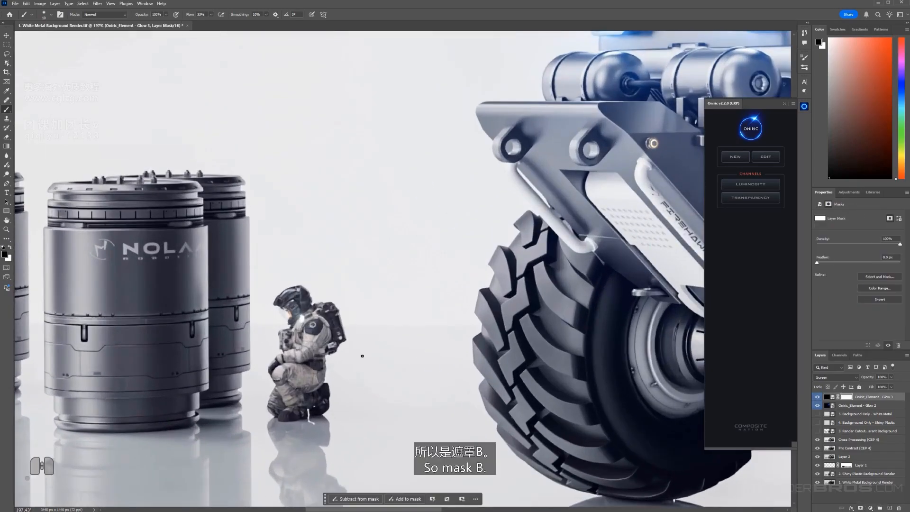
left_click_drag(283, 290, 309, 289, "alt")
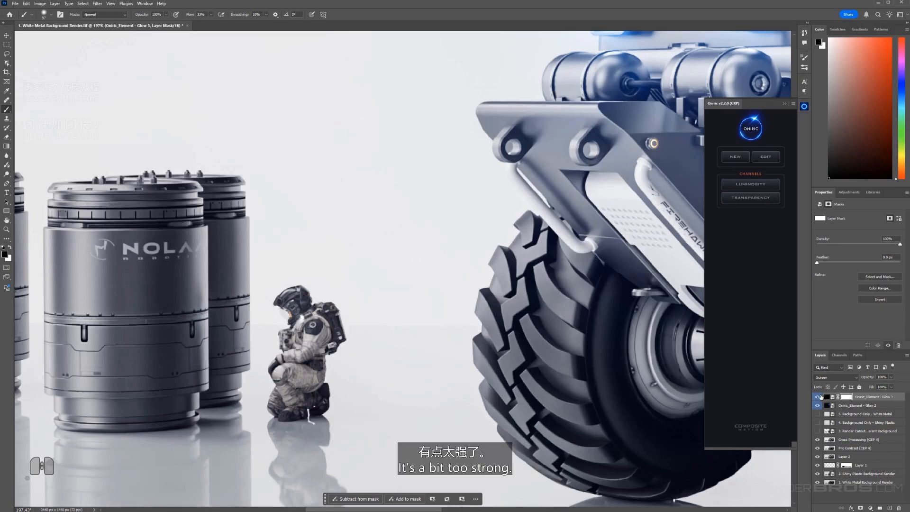
Step: Compare the standing astronaut's visor beside the 07 cylinder with the glow layer hidden and shown, and make the mask brush smaller
scroll(451, 331, "down", 5, "alt")
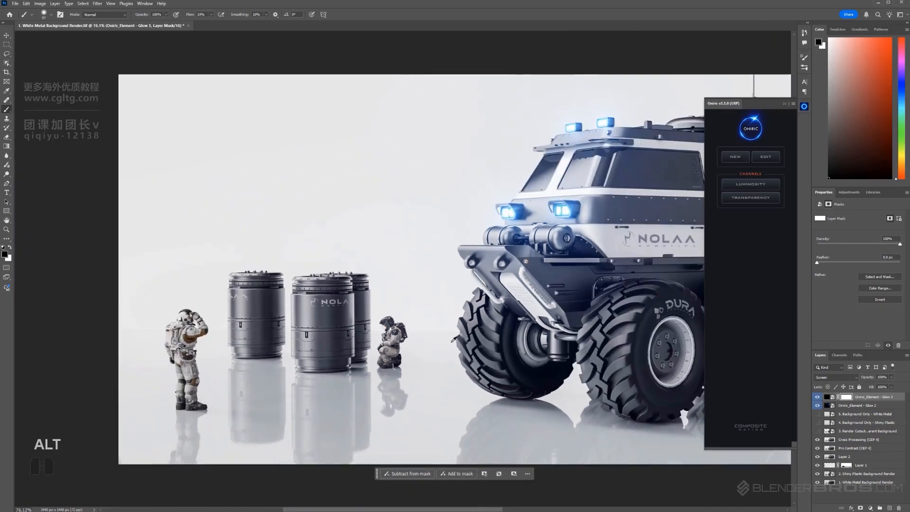
left_click_drag(699, 288, 386, 306)
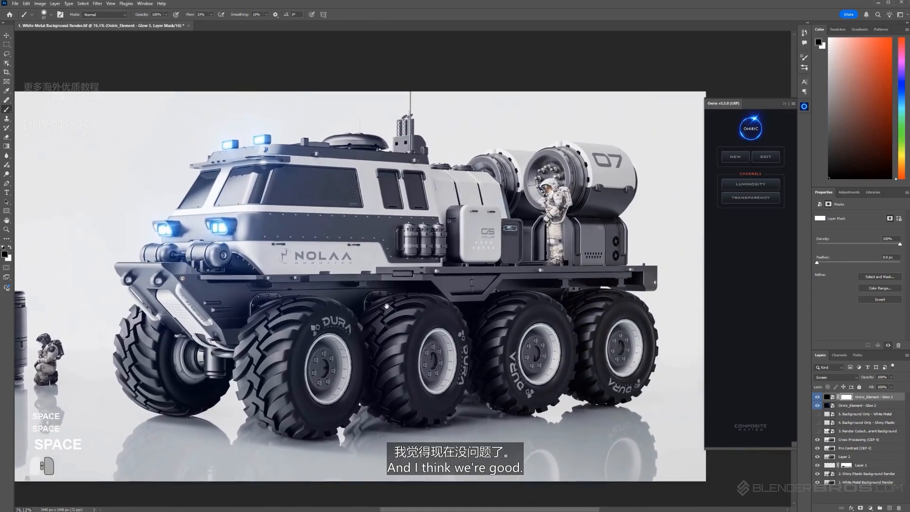
scroll(564, 182, "up", 6, "alt")
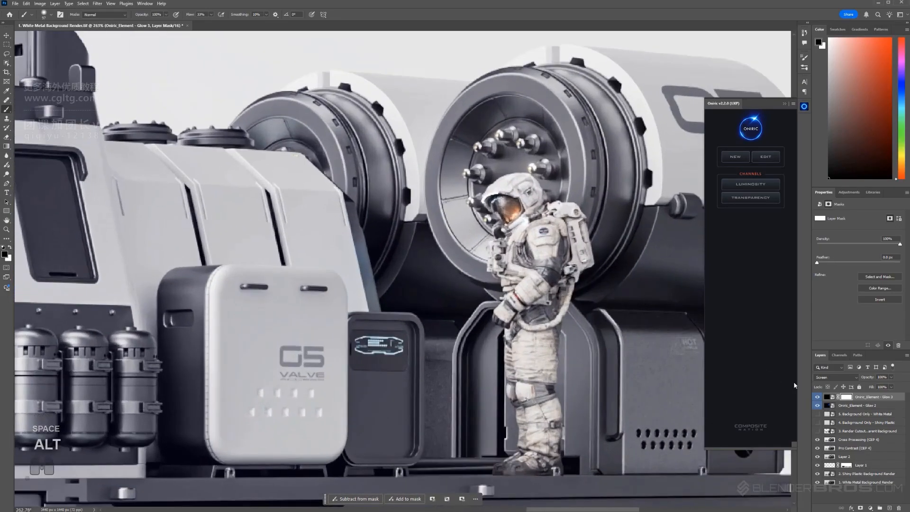
left_click(817, 397)
left_click(817, 396)
mouse_move(544, 229)
left_mouse_down("alt")
mouse_move(511, 234)
mouse_move(524, 221)
mouse_move(489, 195)
left_mouse_up("alt")
scroll(501, 275, "down", 8, "alt")
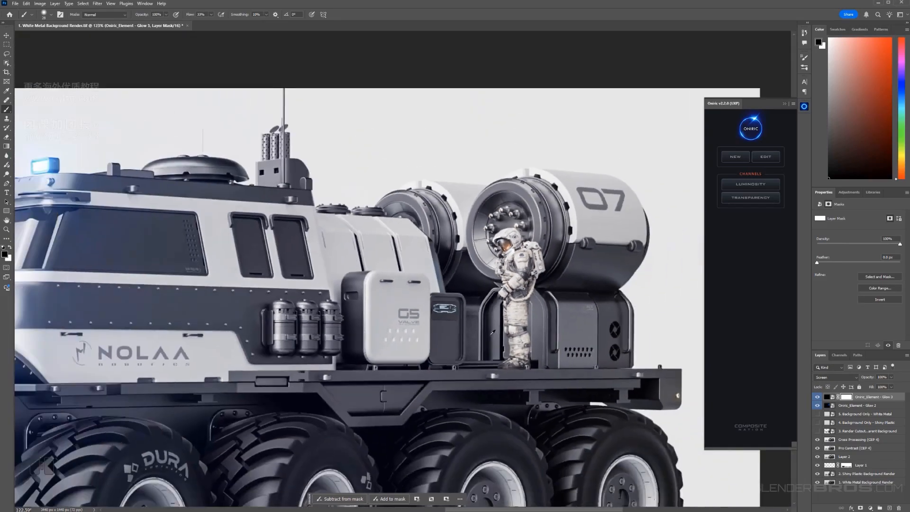
scroll(492, 333, "down", 9, "alt")
left_click_drag(448, 350, 551, 295)
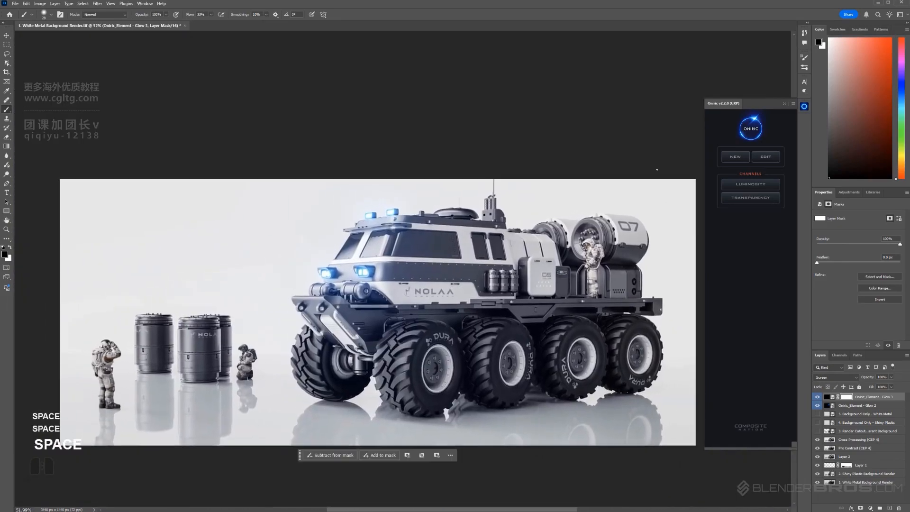
Step: Collapse the Oniric panel and merge a copy of all visible layers into a new layer on top
left_click(783, 104)
scroll(702, 317, "down", 2, "alt")
scroll(602, 303, "up", 3, "alt")
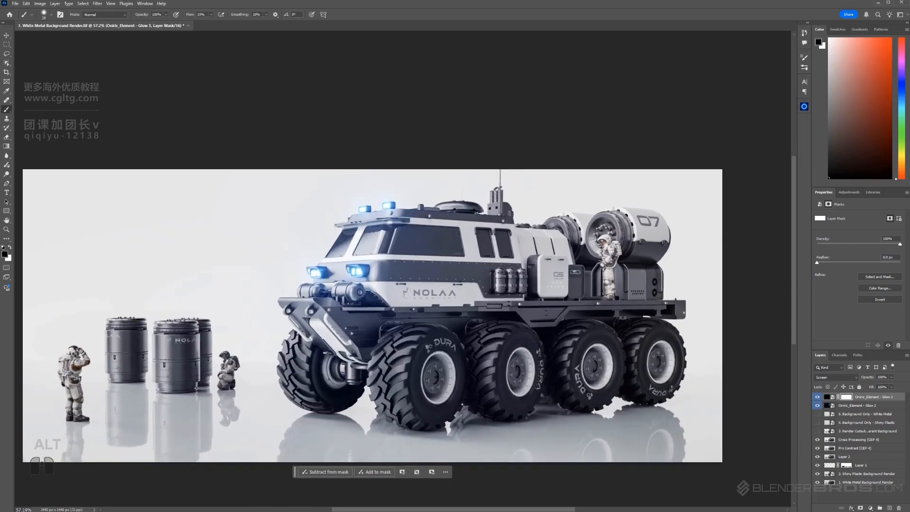
left_click_drag(462, 275, 493, 263)
scroll(507, 260, "down", 1)
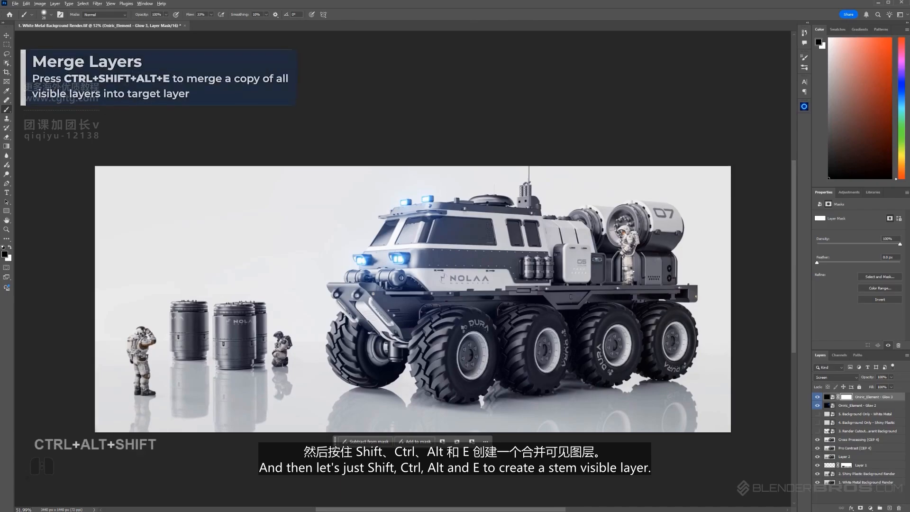
key("ctrl+shift+alt+e")
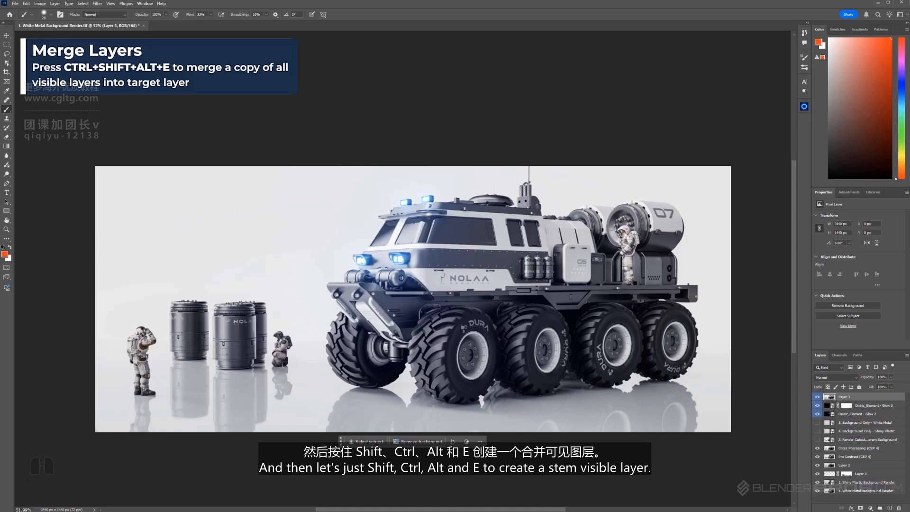
Step: Open the merged layer in Color Efex Pro 4 and replace the Cross Processing filter with Film Grain
left_click(97, 4)
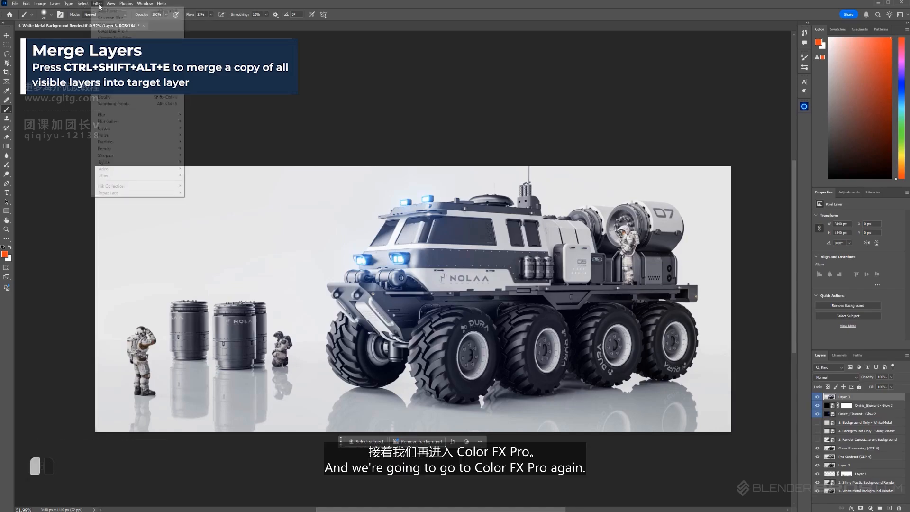
mouse_move(176, 187)
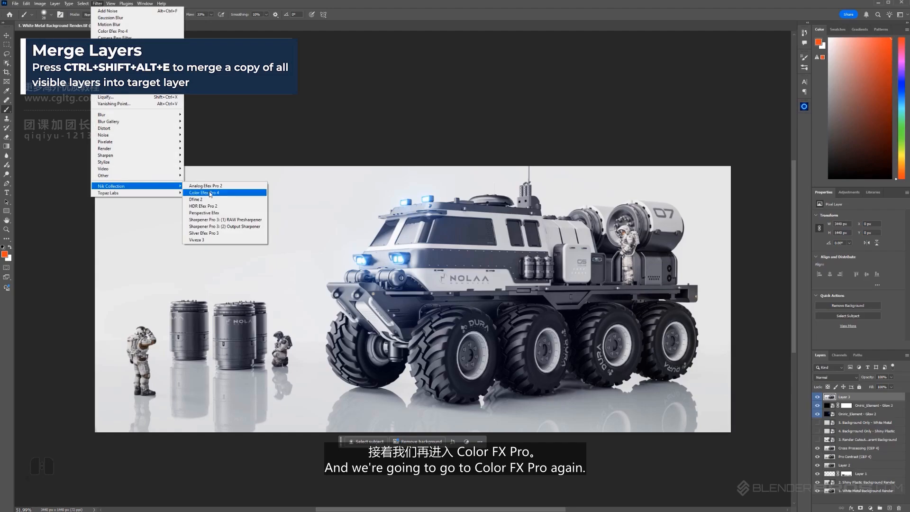
left_click(202, 193)
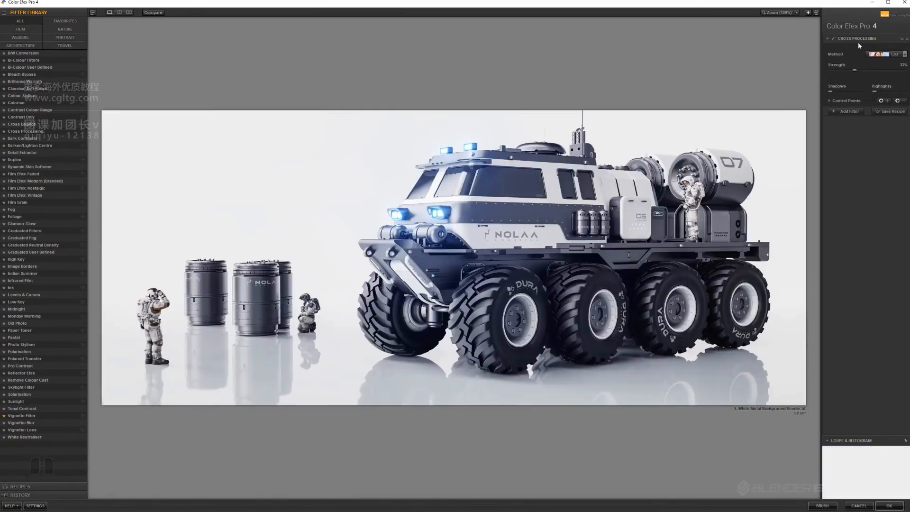
left_click(907, 39)
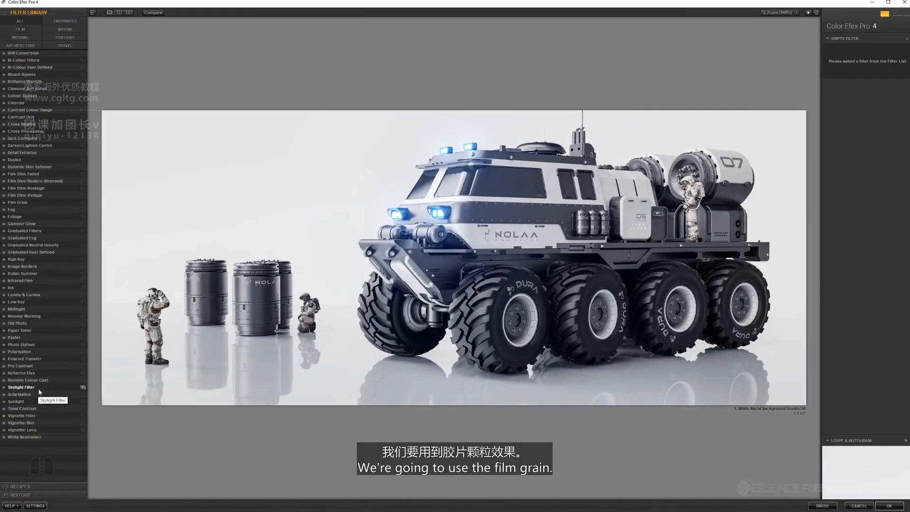
left_click(28, 204)
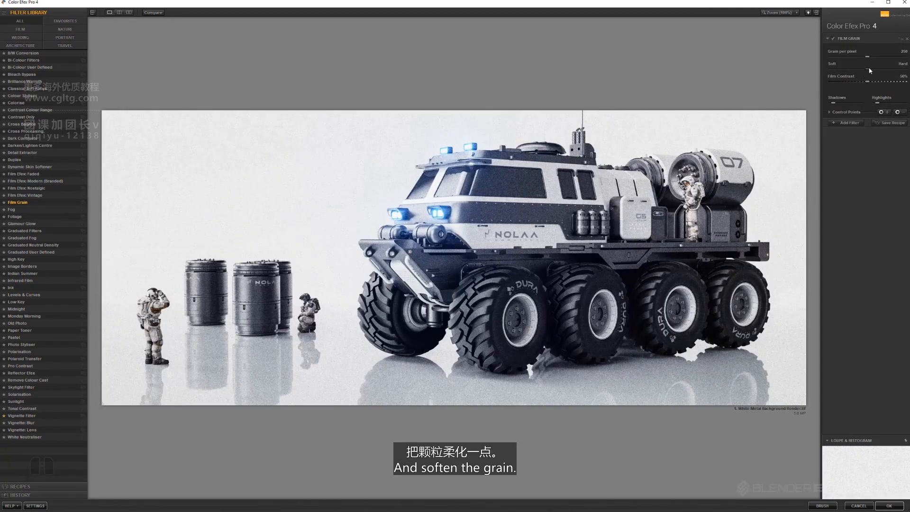
Step: Soften the film grain, raise the grain per pixel, reduce the filter opacity to about half, lift the shadows slightly and apply the filter
left_click_drag(846, 67, 900, 58)
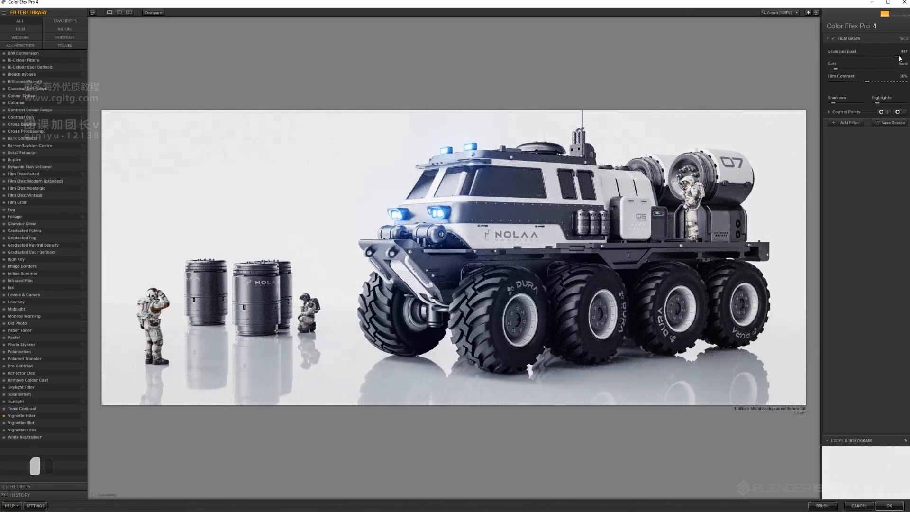
left_click(832, 113)
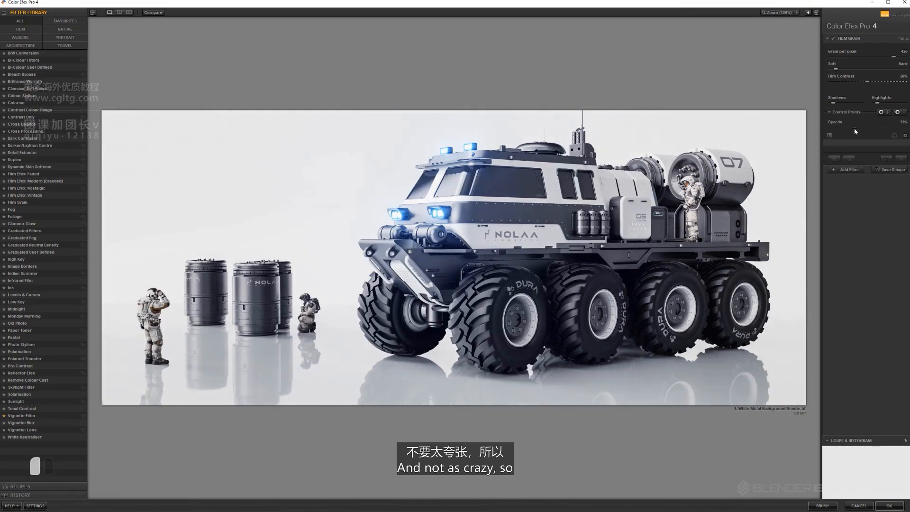
left_click_drag(854, 129, 837, 131)
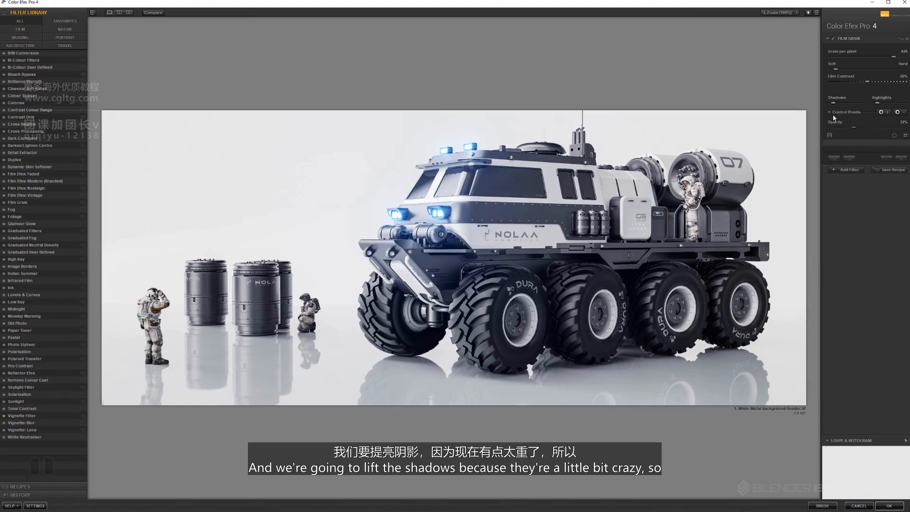
left_click_drag(834, 101, 839, 102)
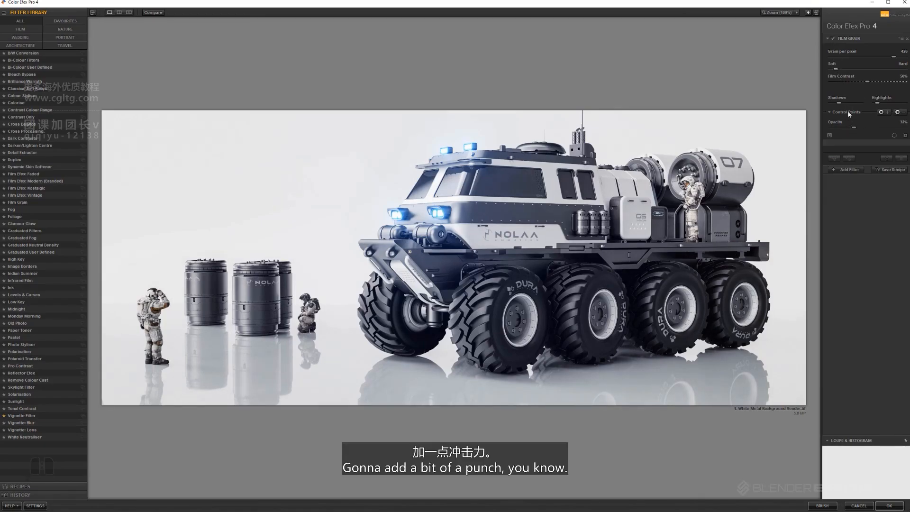
left_click_drag(839, 101, 837, 100)
left_click(889, 505)
key("Delete")
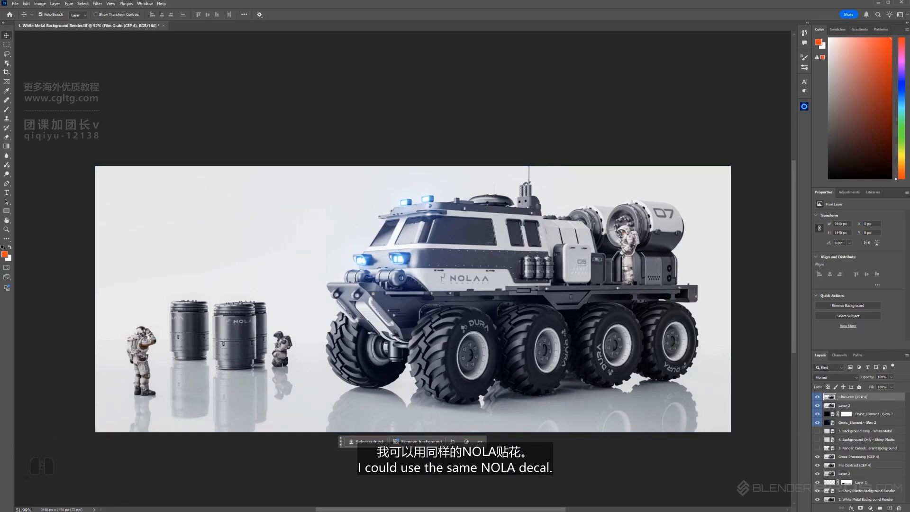
Step: Place the NOLAA logo file 3a copy.png on the empty background above the barrels, scaled to about 53.5%
left_click(14, 501)
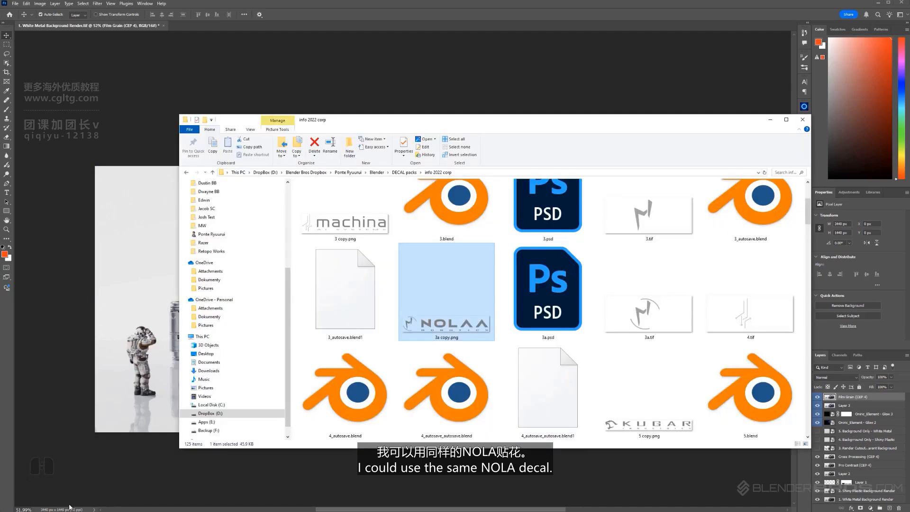
left_click_drag(465, 306, 140, 227)
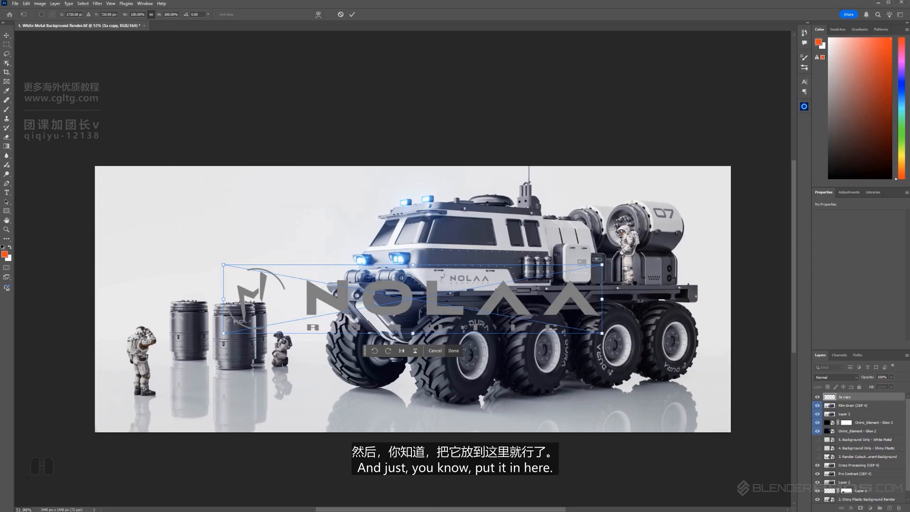
left_click_drag(602, 334, 444, 304)
left_click_drag(375, 279, 272, 204)
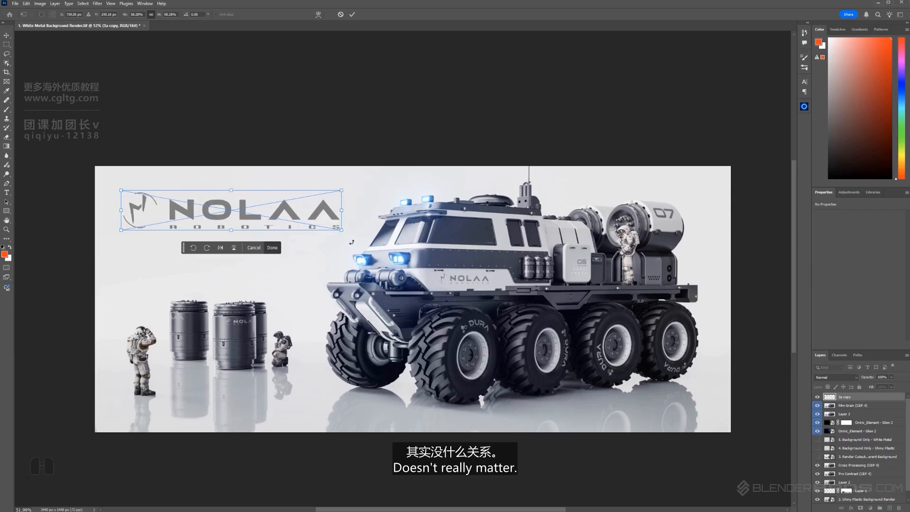
left_click_drag(342, 230, 324, 226)
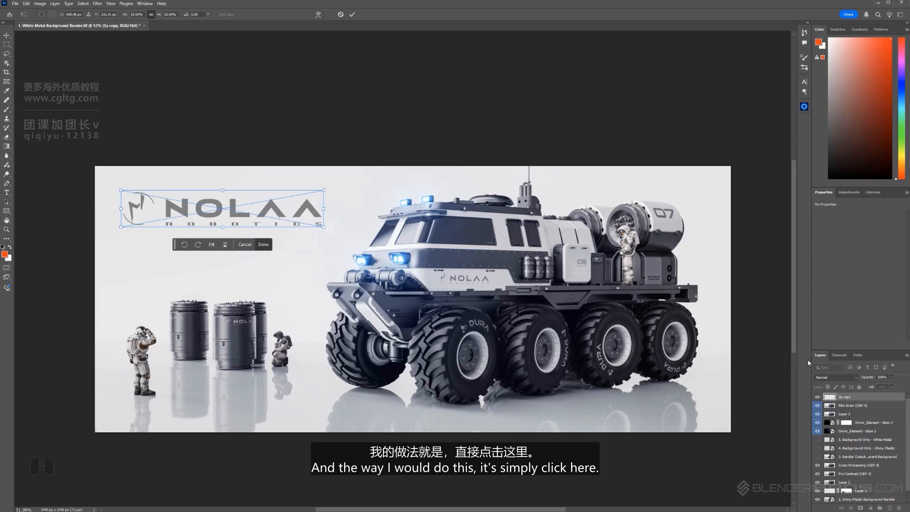
key("Return")
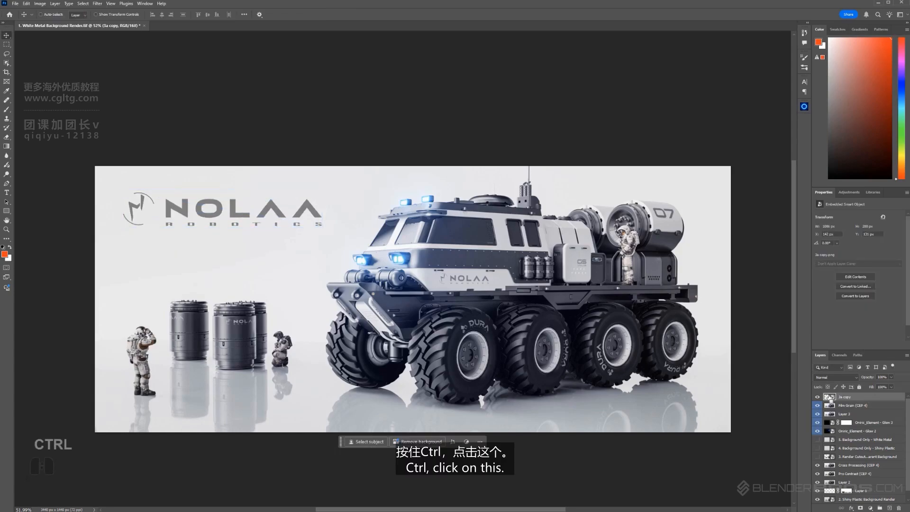
Step: Load the logo's outline as a selection, add a Curves adjustment masked by it, hide the logo layer and brighten the midtones to output 127
left_click(830, 397, "ctrl")
left_click(849, 192)
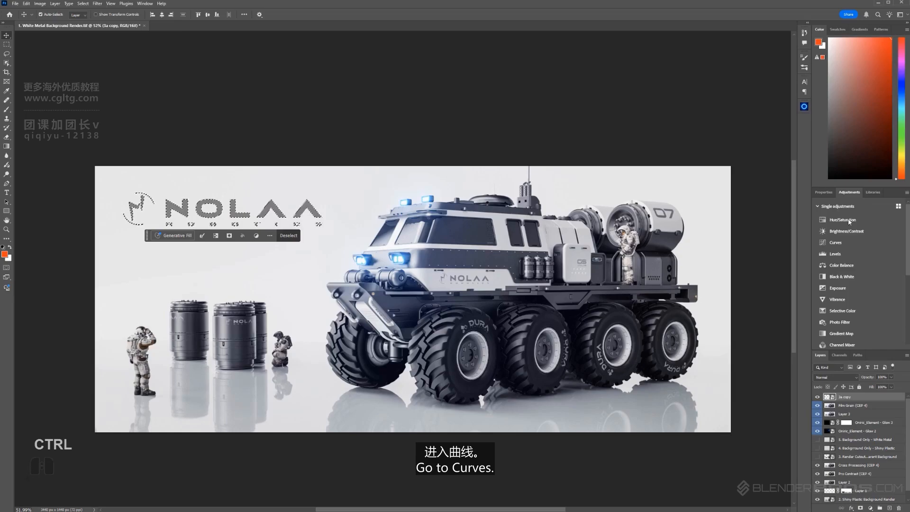
left_click(835, 242)
left_click(817, 406)
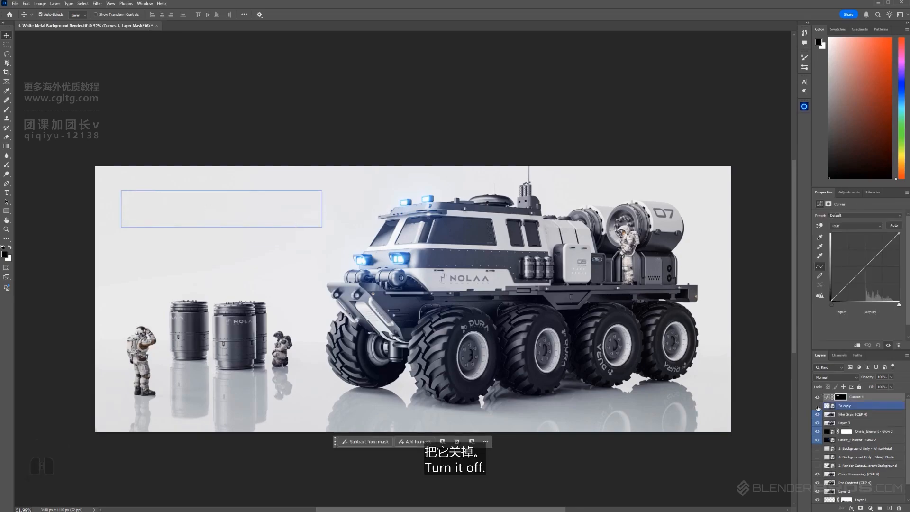
left_click_drag(860, 269, 853, 266)
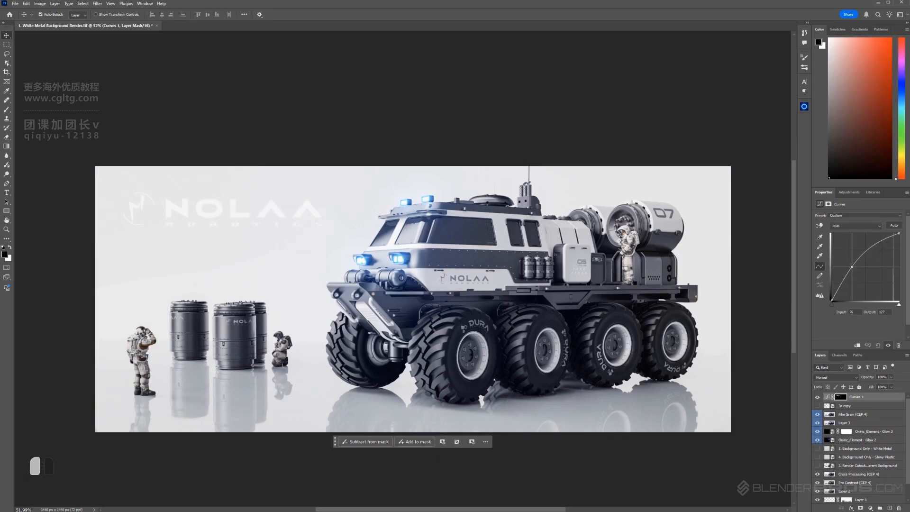
scroll(608, 343, "up", 1)
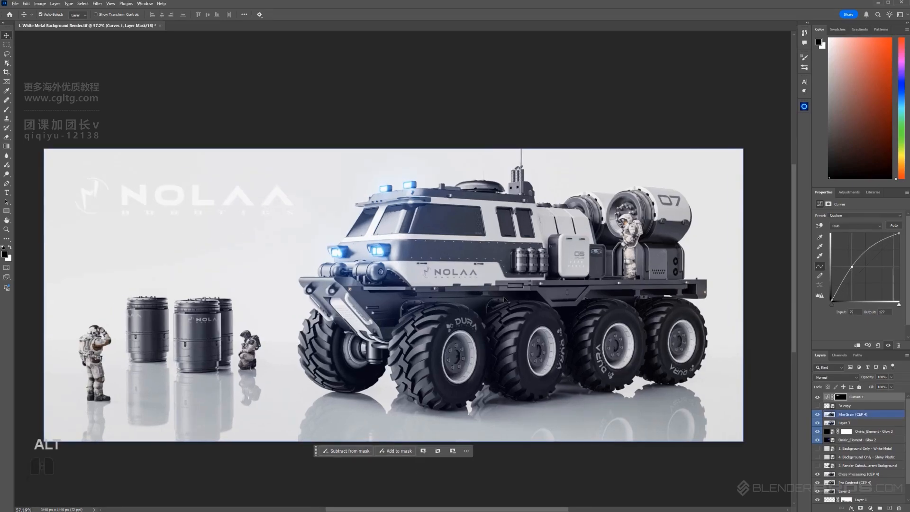
key("ctrl+0")
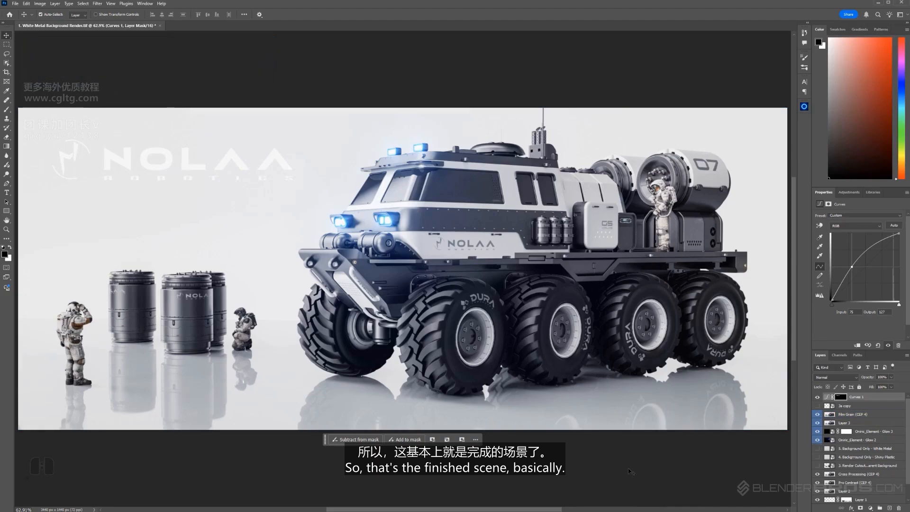
Step: Save a copy of the layered document in Photoshop (PSD) format under the name Final Render Scene
left_click(15, 4)
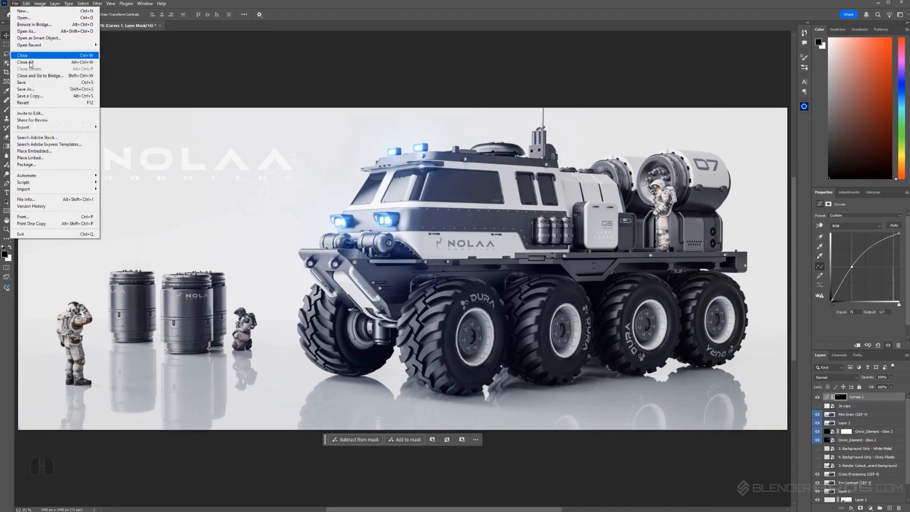
left_click(30, 95)
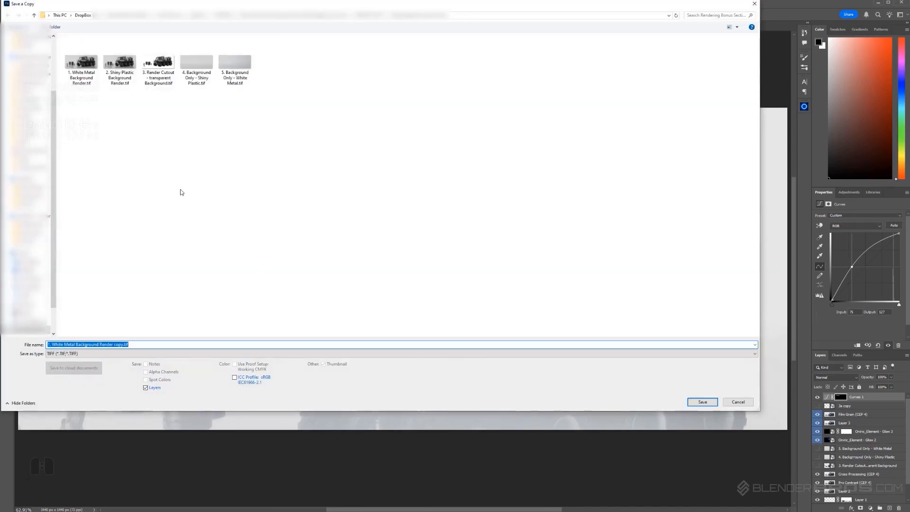
left_click(118, 344)
left_click_drag(116, 346, 13, 337)
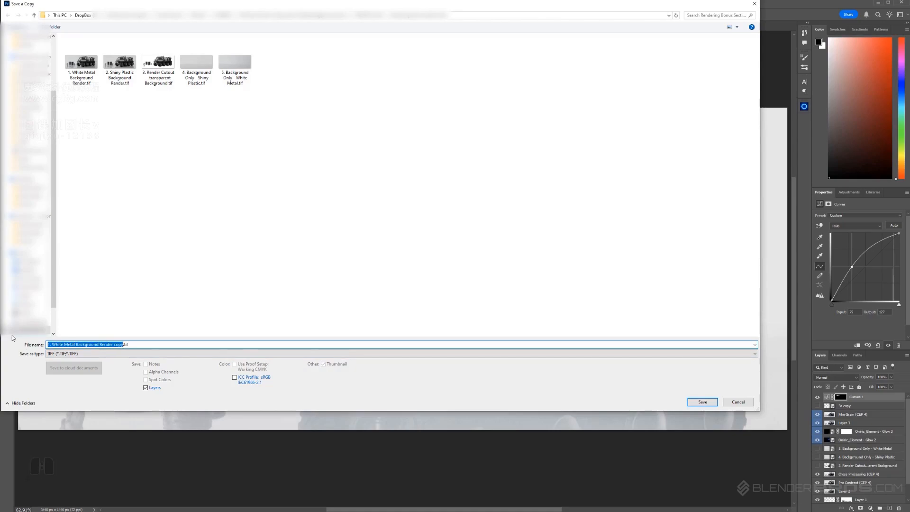
key("Delete")
type("Final Rende")
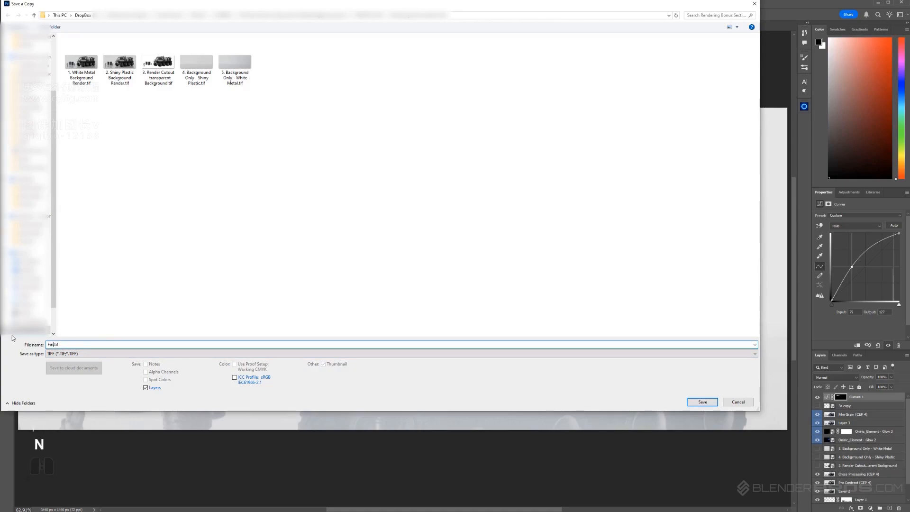
type("r Scene")
left_click(482, 355)
left_click(480, 361)
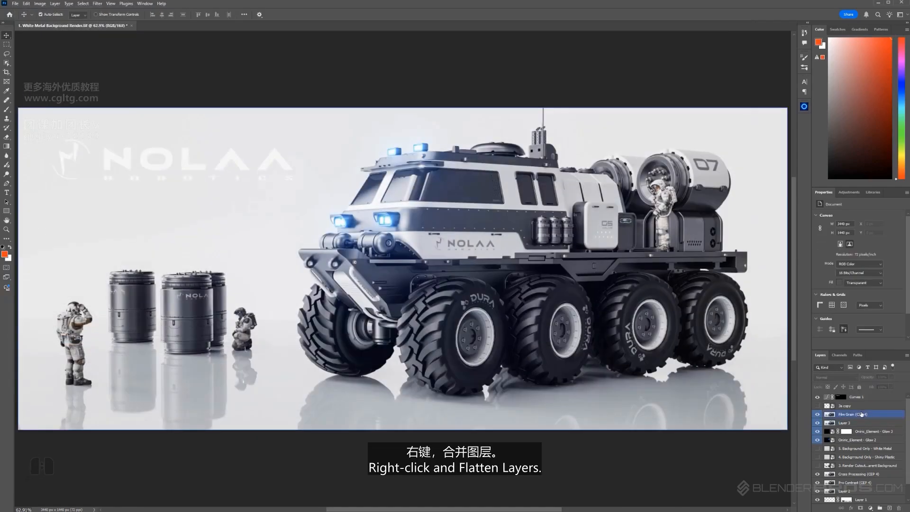
Step: Flatten the image into a single background layer, discarding the hidden layers
right_click(862, 414)
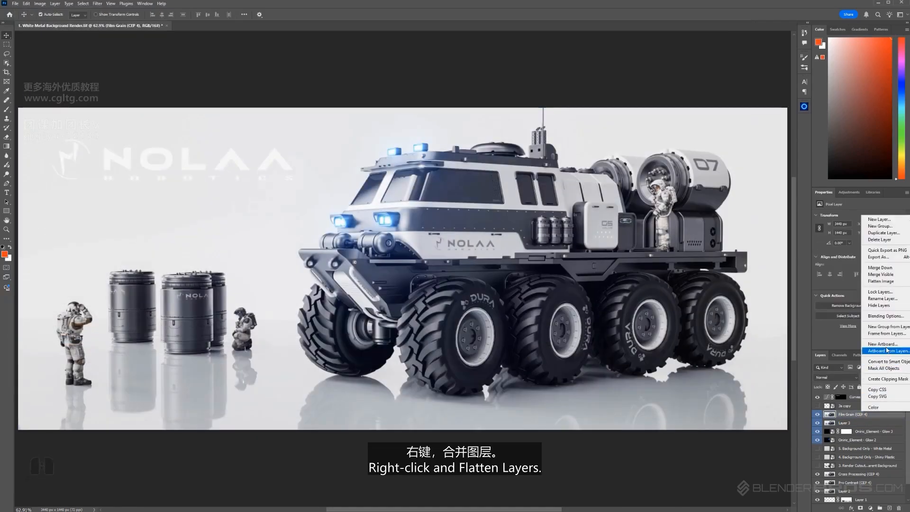
left_click(880, 281)
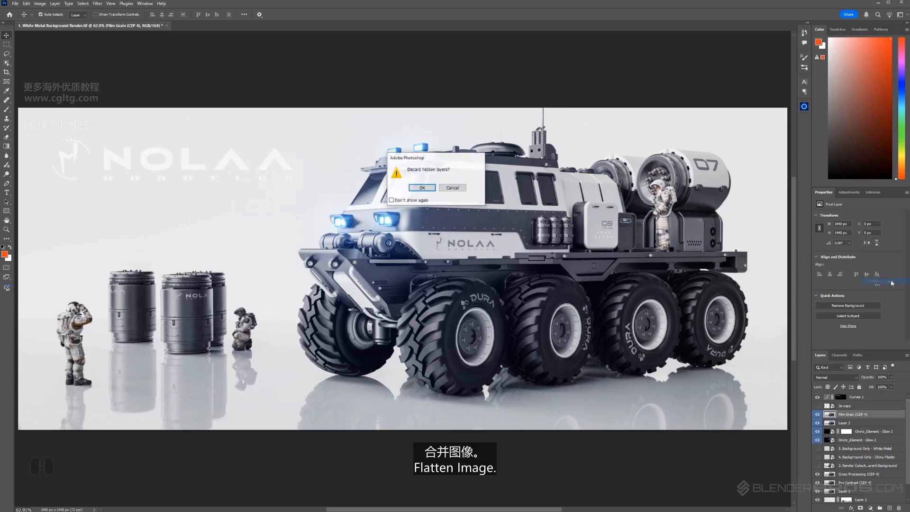
left_click(422, 188)
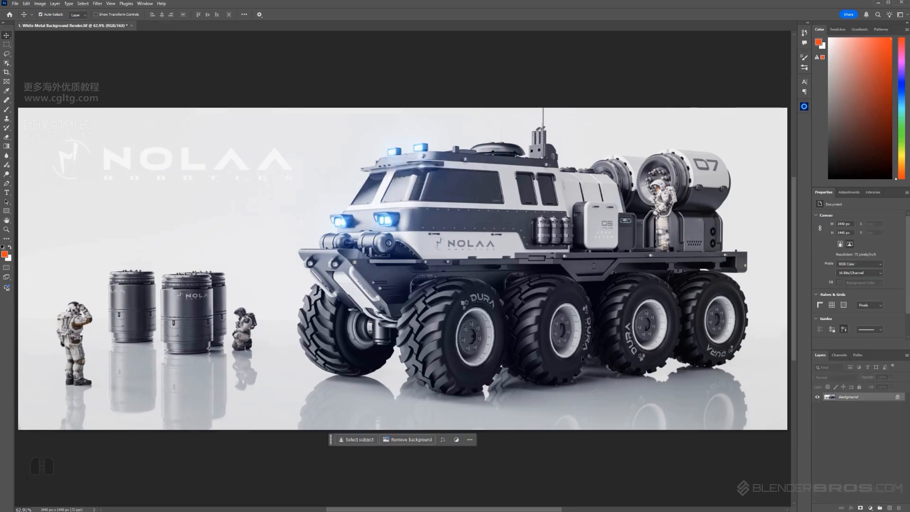
Step: Save a full-size copy of the flattened image as a JPEG named Final Render
left_click(15, 3)
left_click(33, 81)
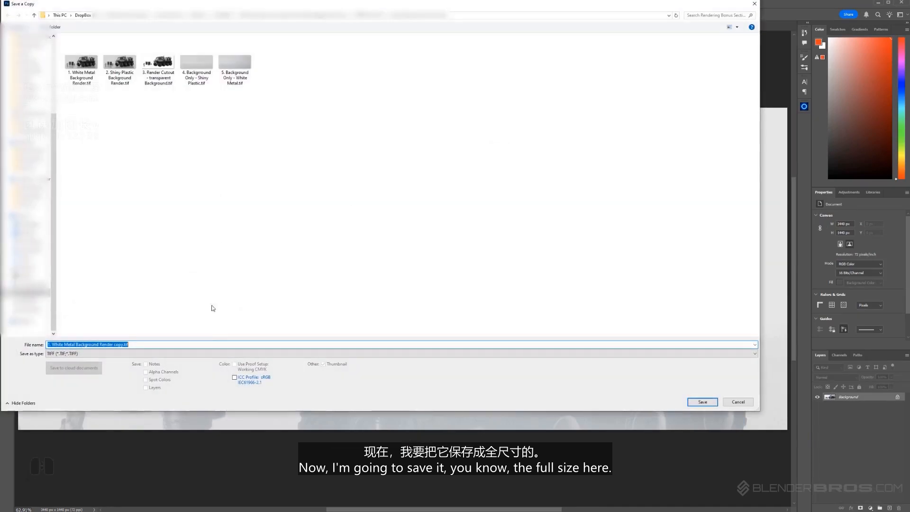
left_click(211, 353)
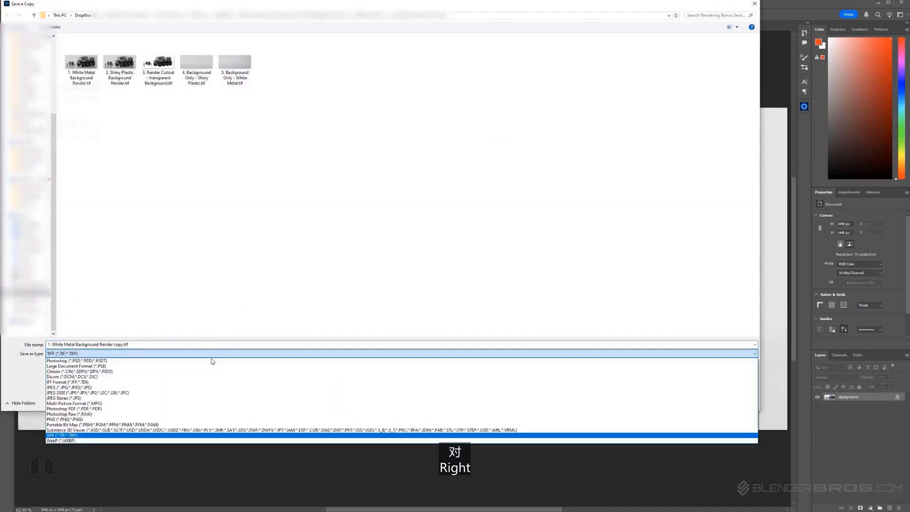
left_click(213, 388)
double_click(118, 344)
key("ctrl+a")
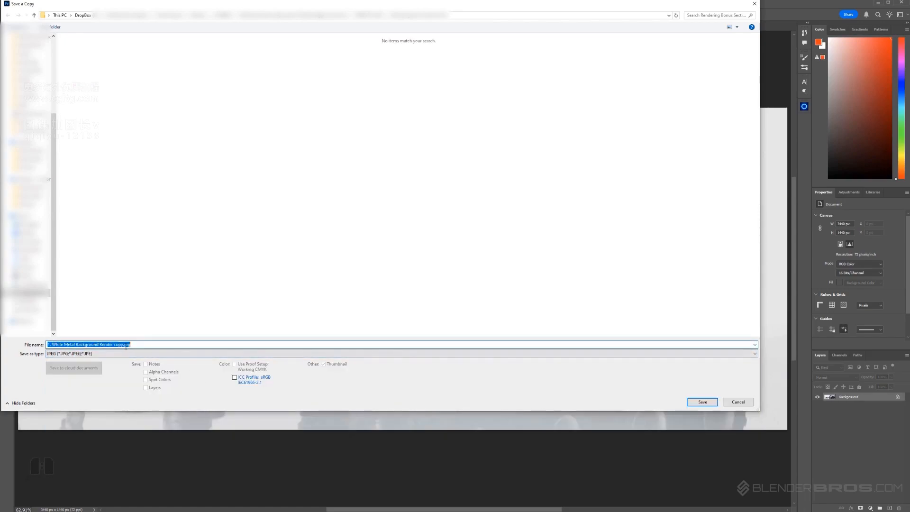
type("Fina")
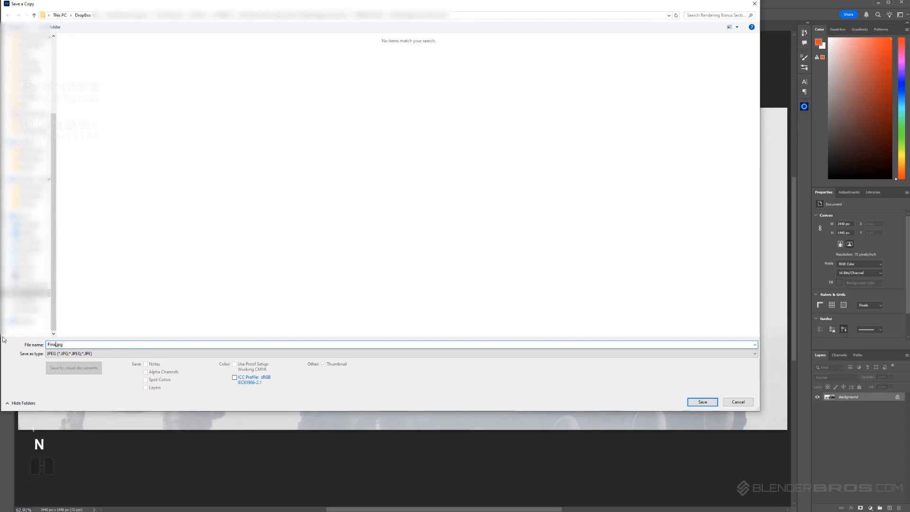
type("l Render")
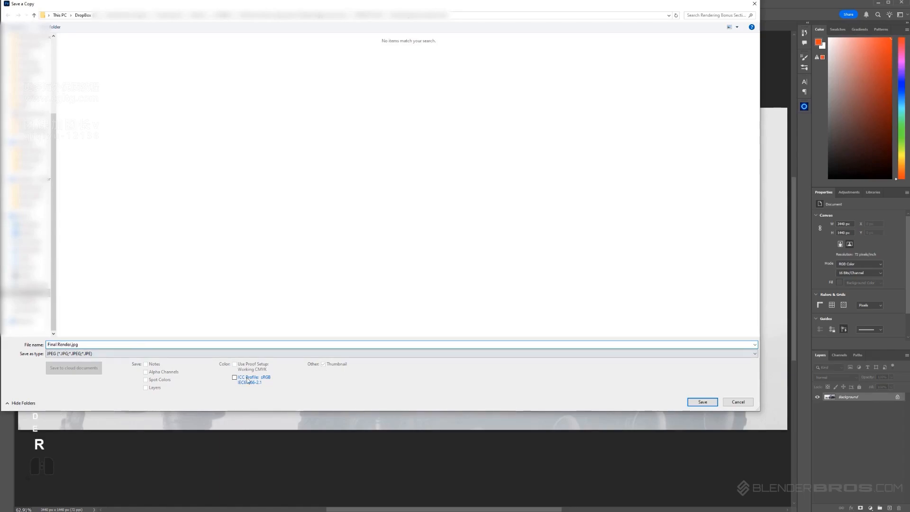
left_click(702, 402)
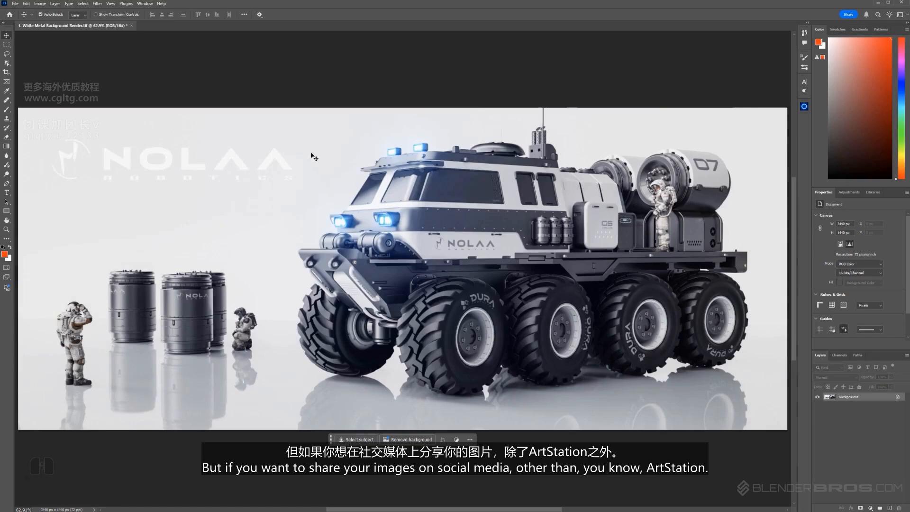
Step: Resize the image to a width of 2048 pixels, keeping its proportions
left_click(40, 4)
left_click(52, 58)
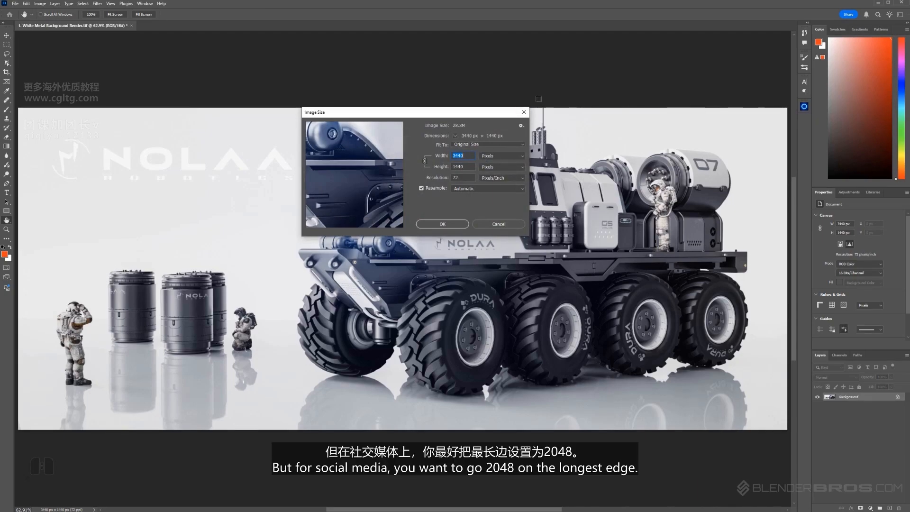
type("2048")
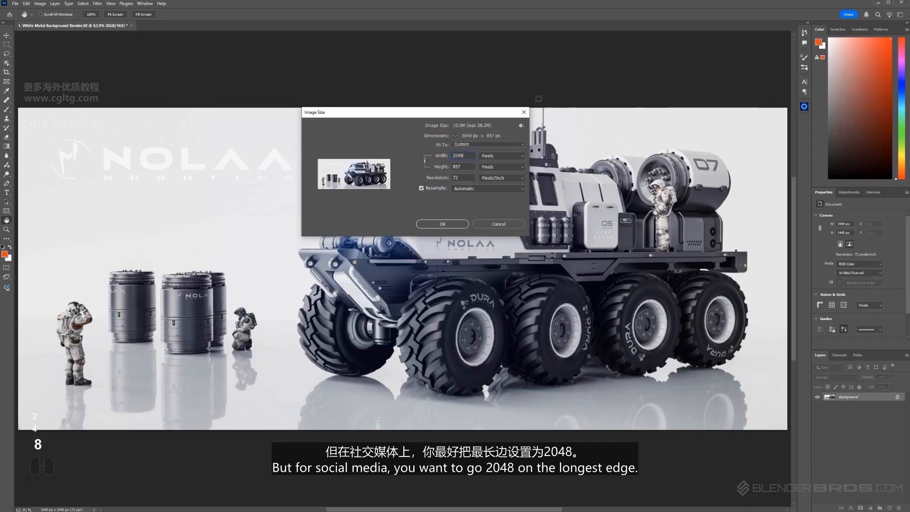
left_click(447, 226)
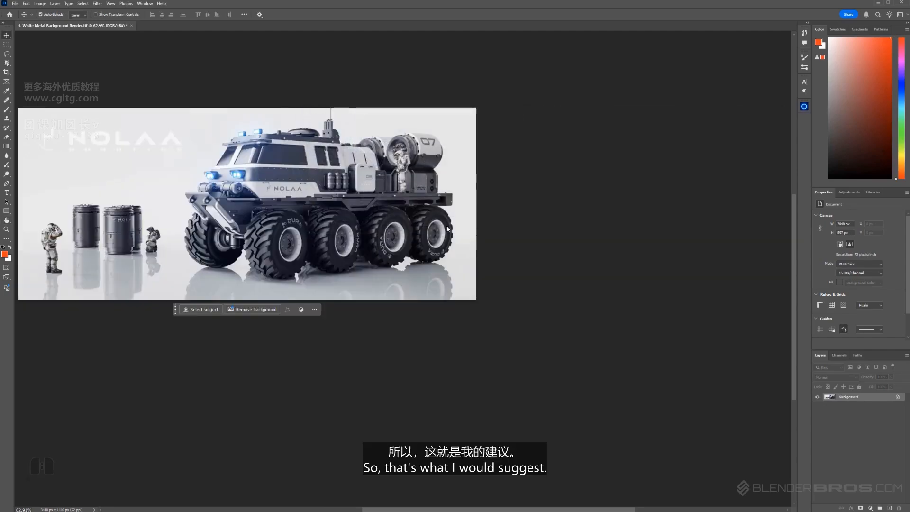
Step: Save a copy of the resized image as a JPEG named Final Render 2048
left_click(15, 3)
left_click(33, 91)
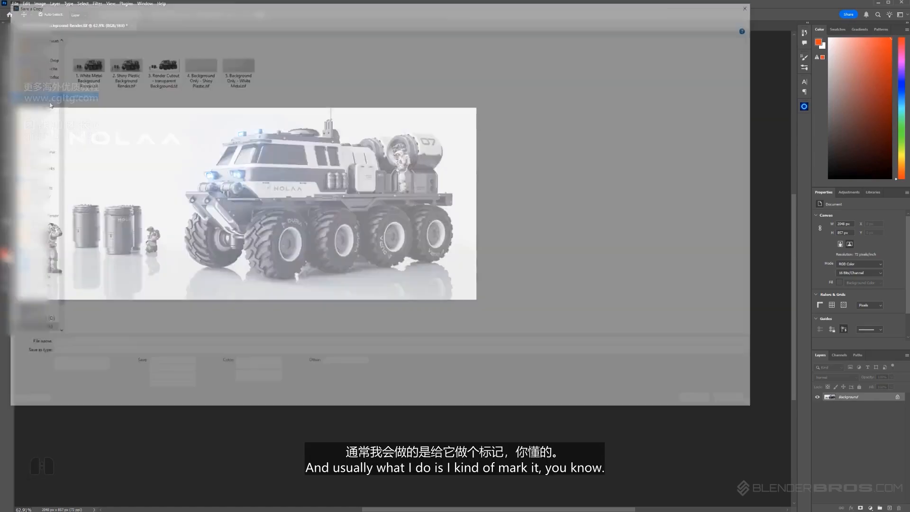
left_click(251, 352)
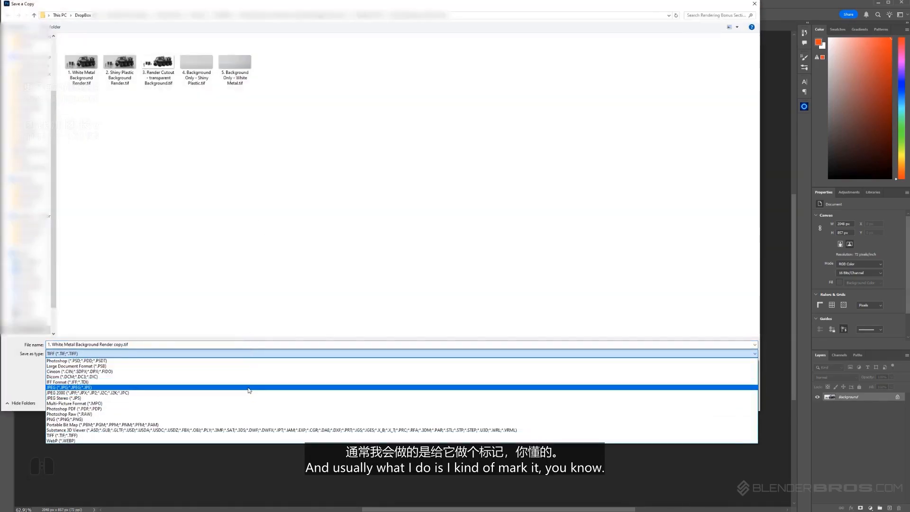
left_click(142, 393)
left_click(82, 66)
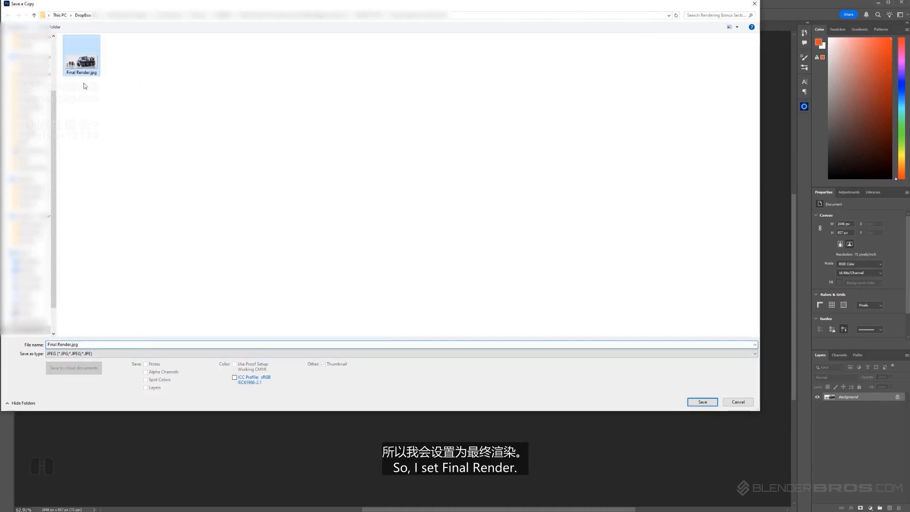
left_click(71, 341)
key("Right")
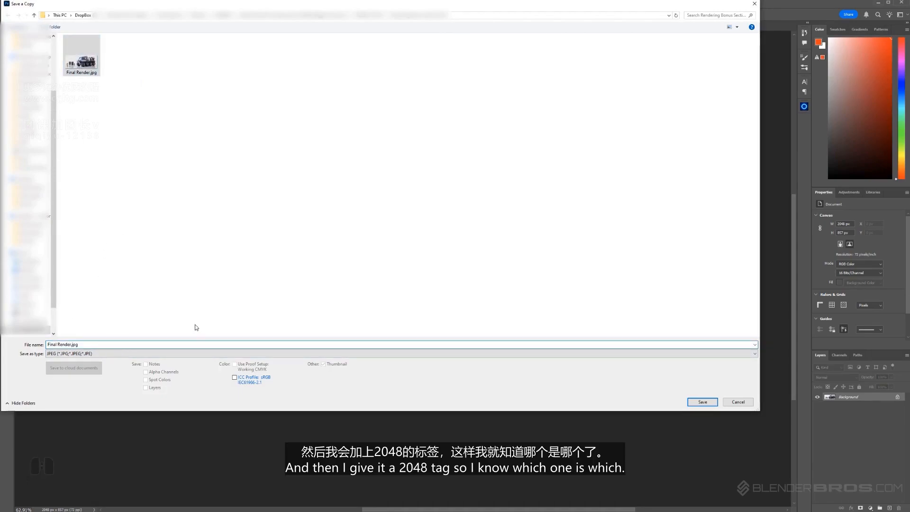
type("204")
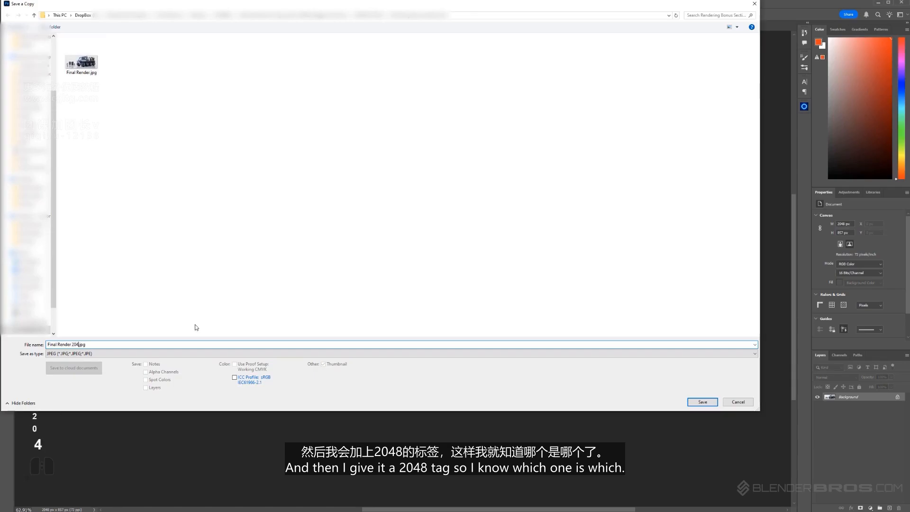
type("8")
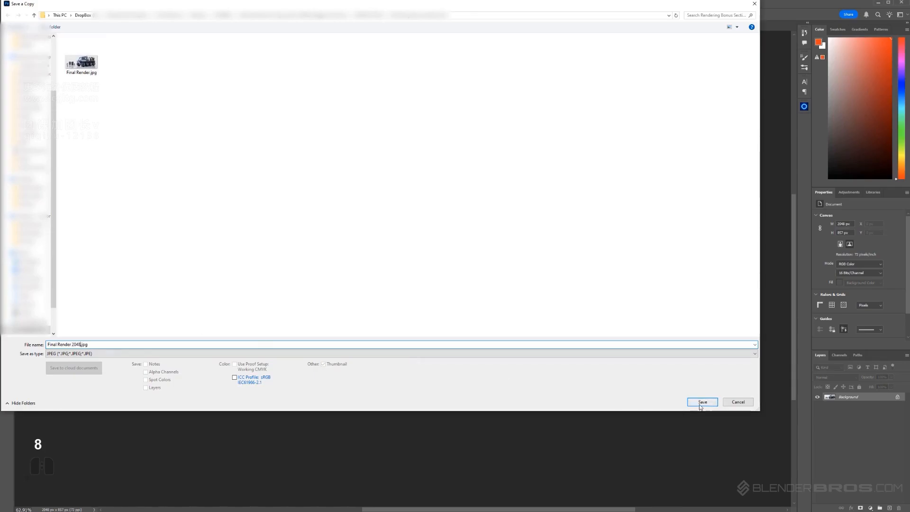
left_click(701, 402)
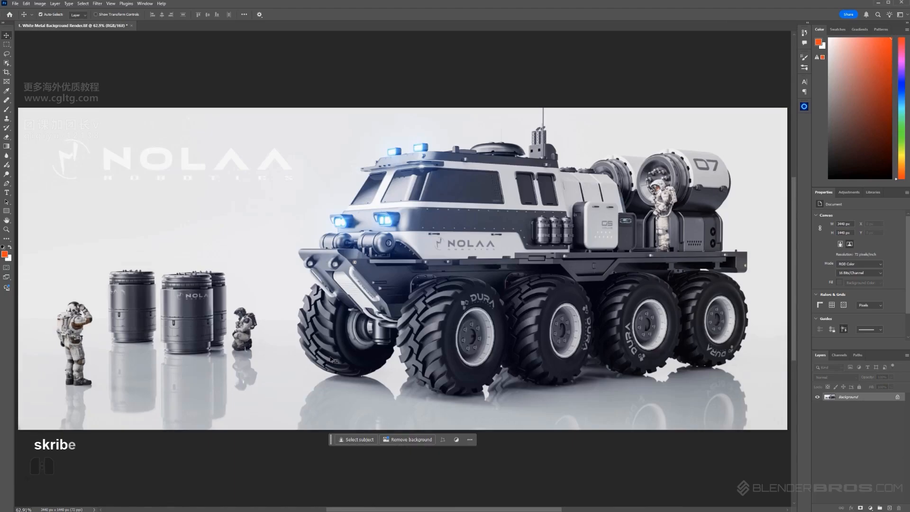